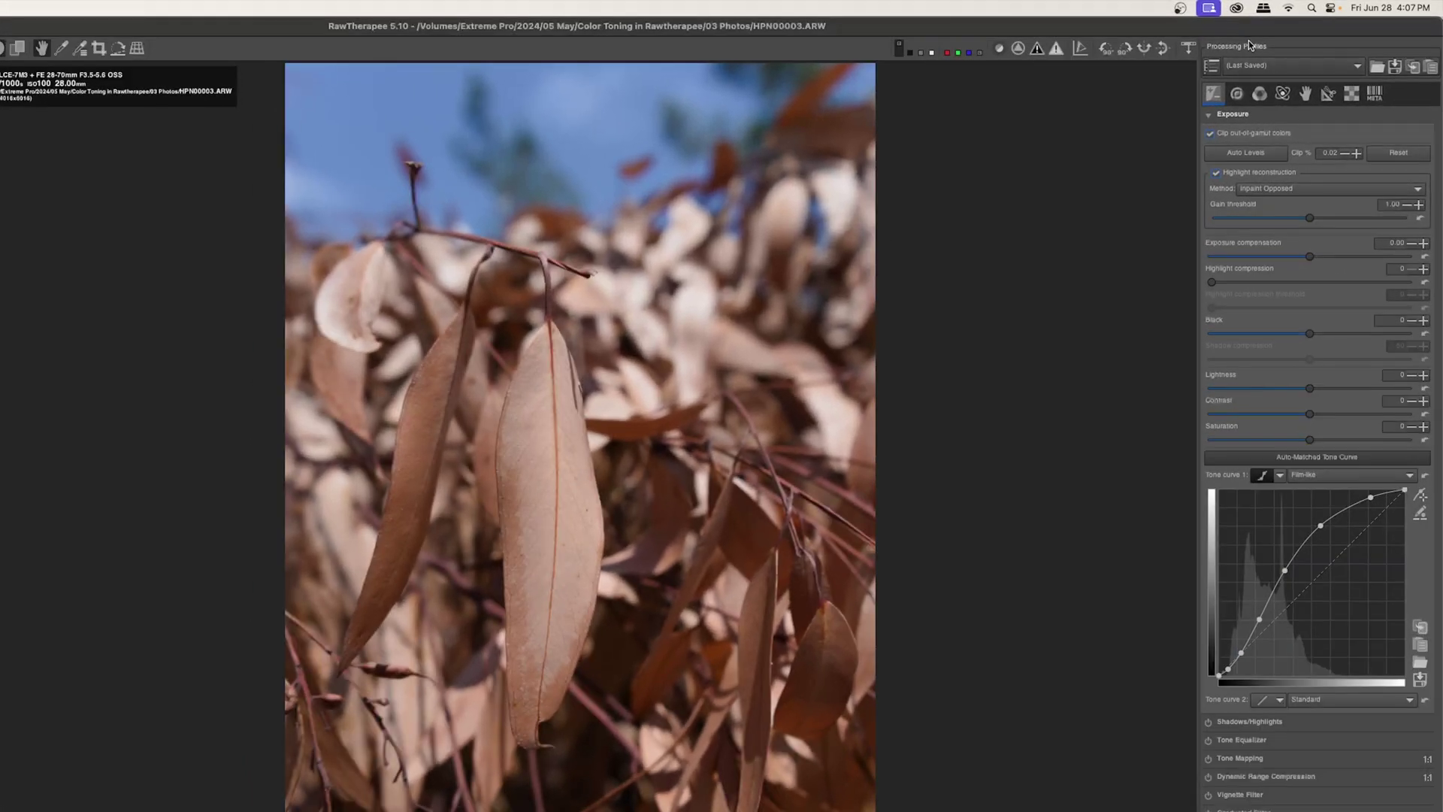
- Reset the leaves photo to the (Neutral) processing profile and apply Auto Levels
left_click(1251, 65)
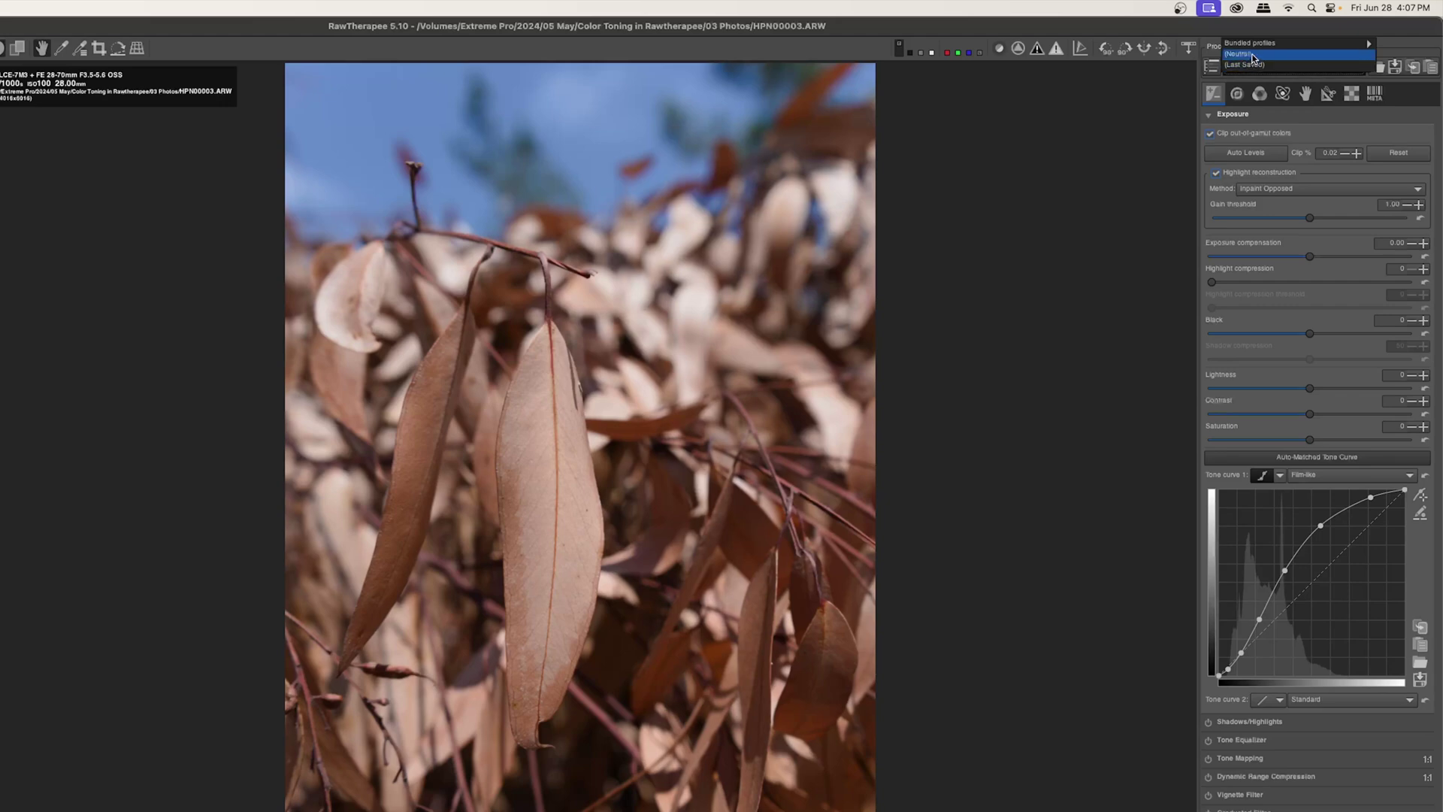
left_click(1248, 56)
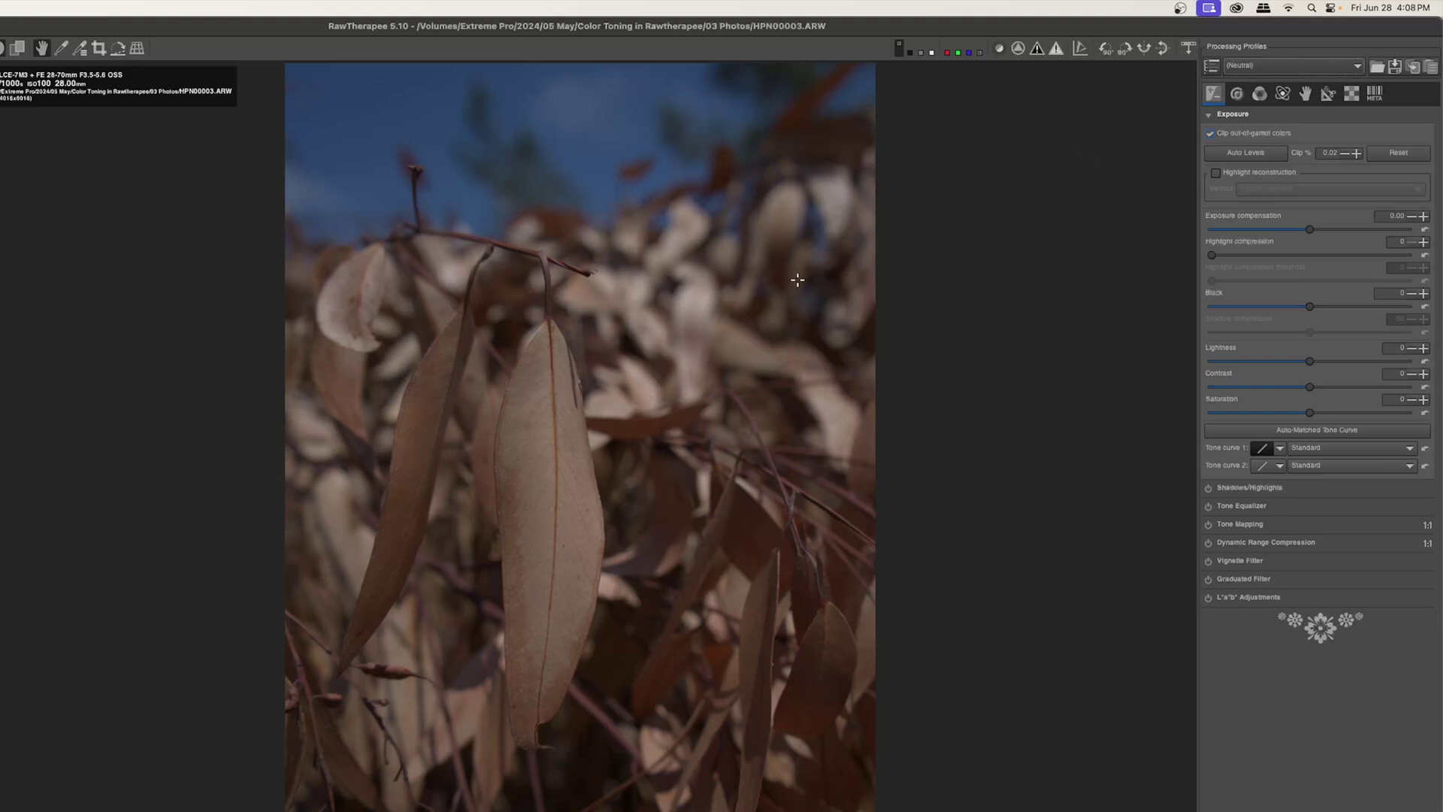
left_click(1237, 153)
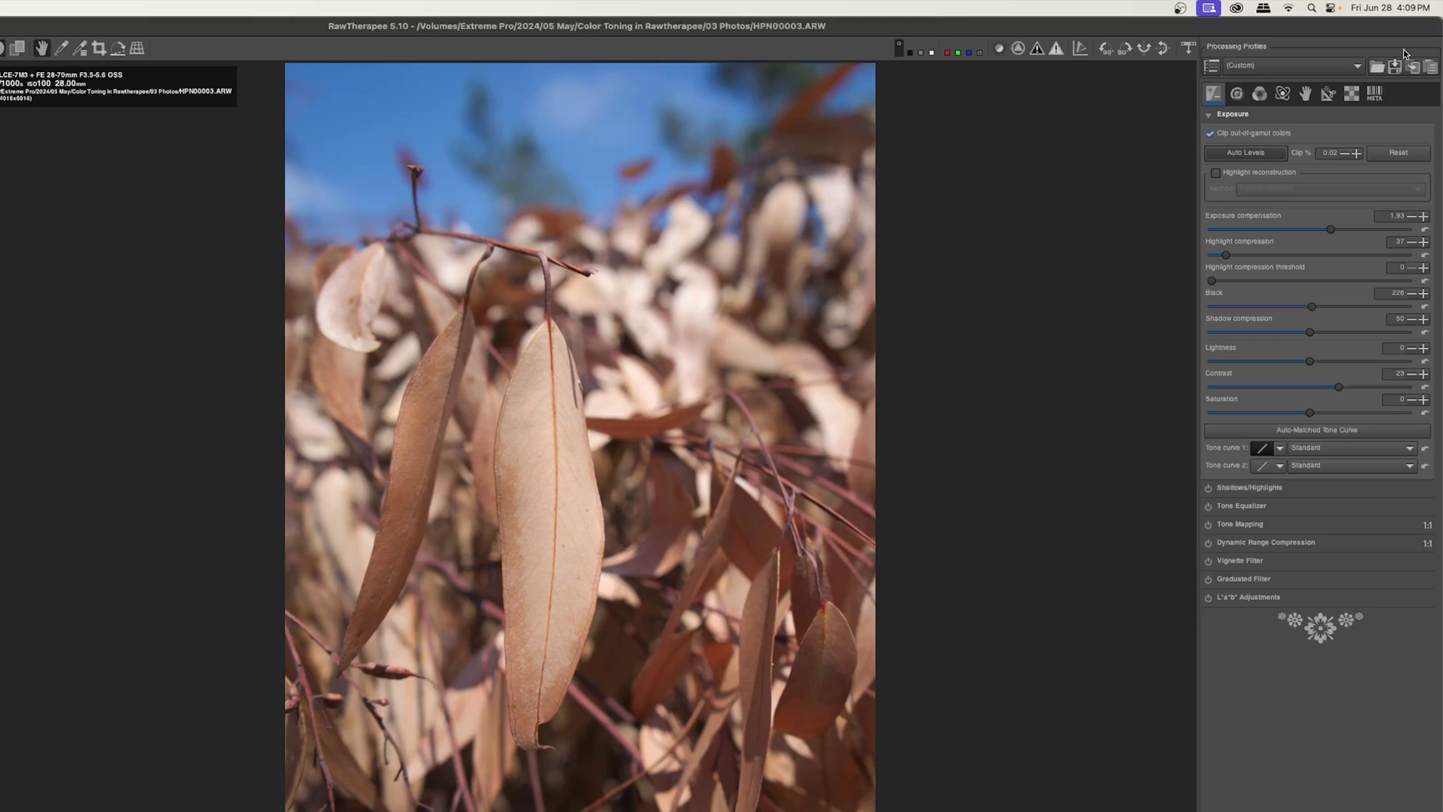
- Set Profiled Lens Correction to Automatically selected in the Transform tools
left_click(1329, 94)
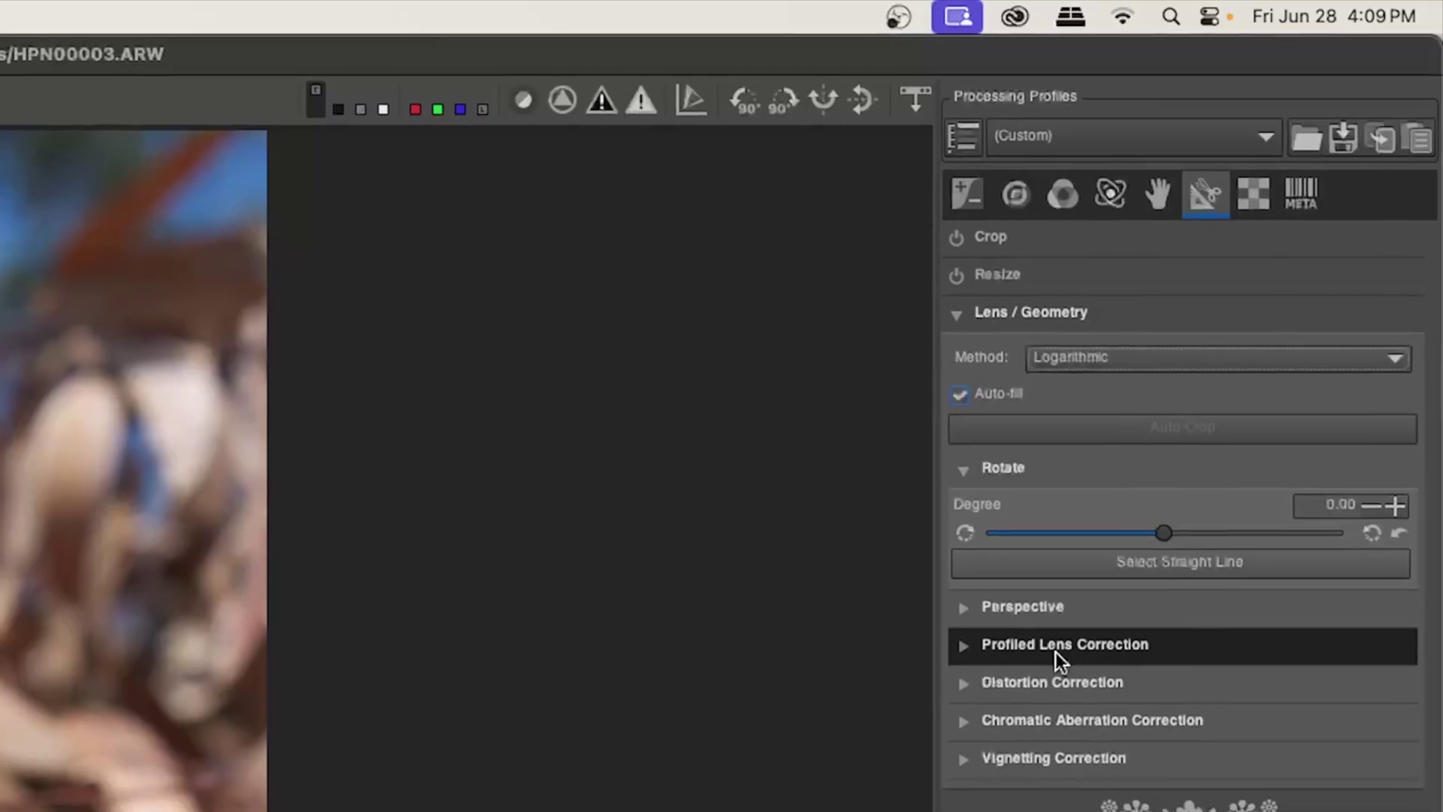
left_click(1256, 313)
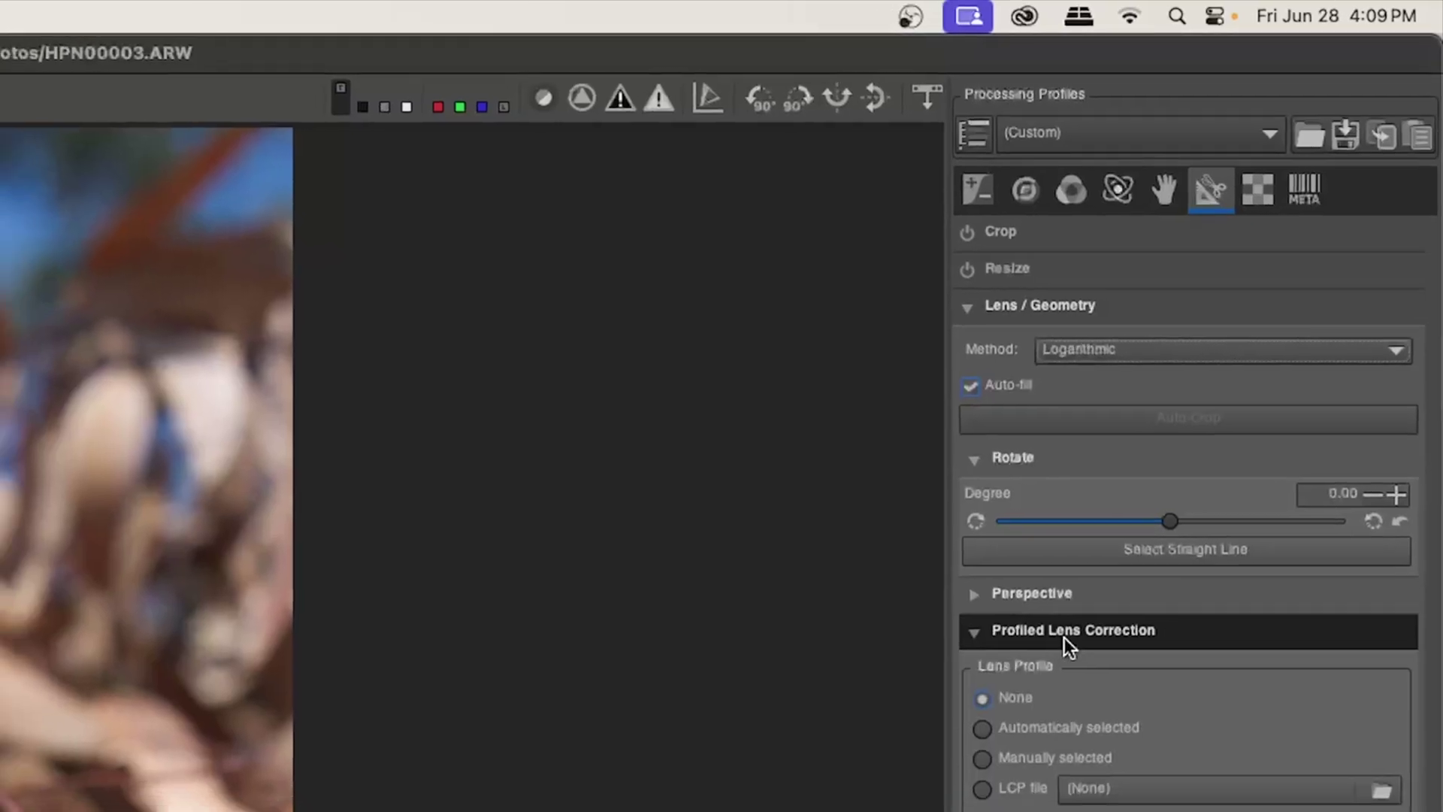
left_click(983, 727)
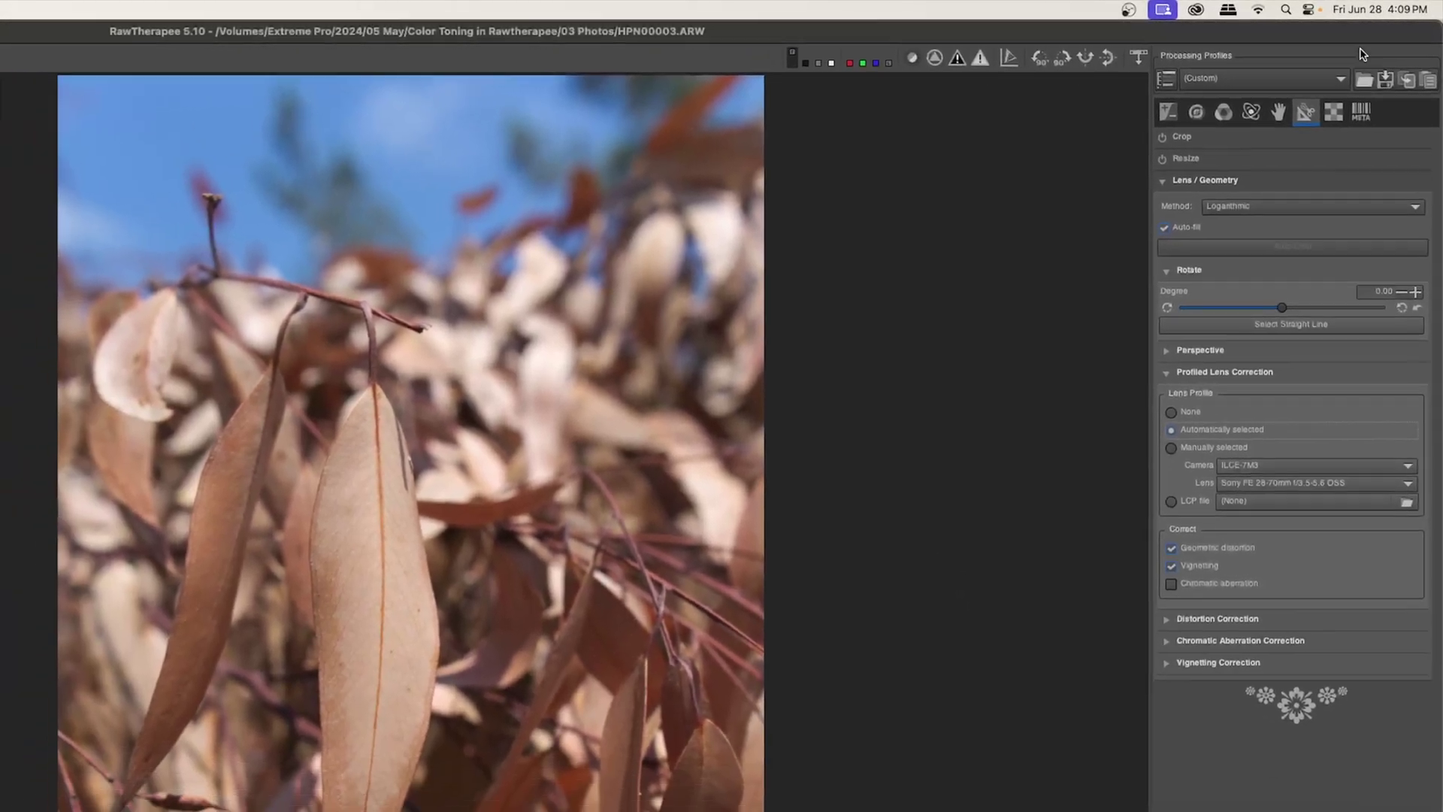
- Expand Color Toning, preview pink and cyan grid tints, then reset the grid to neutral
left_click(1223, 111)
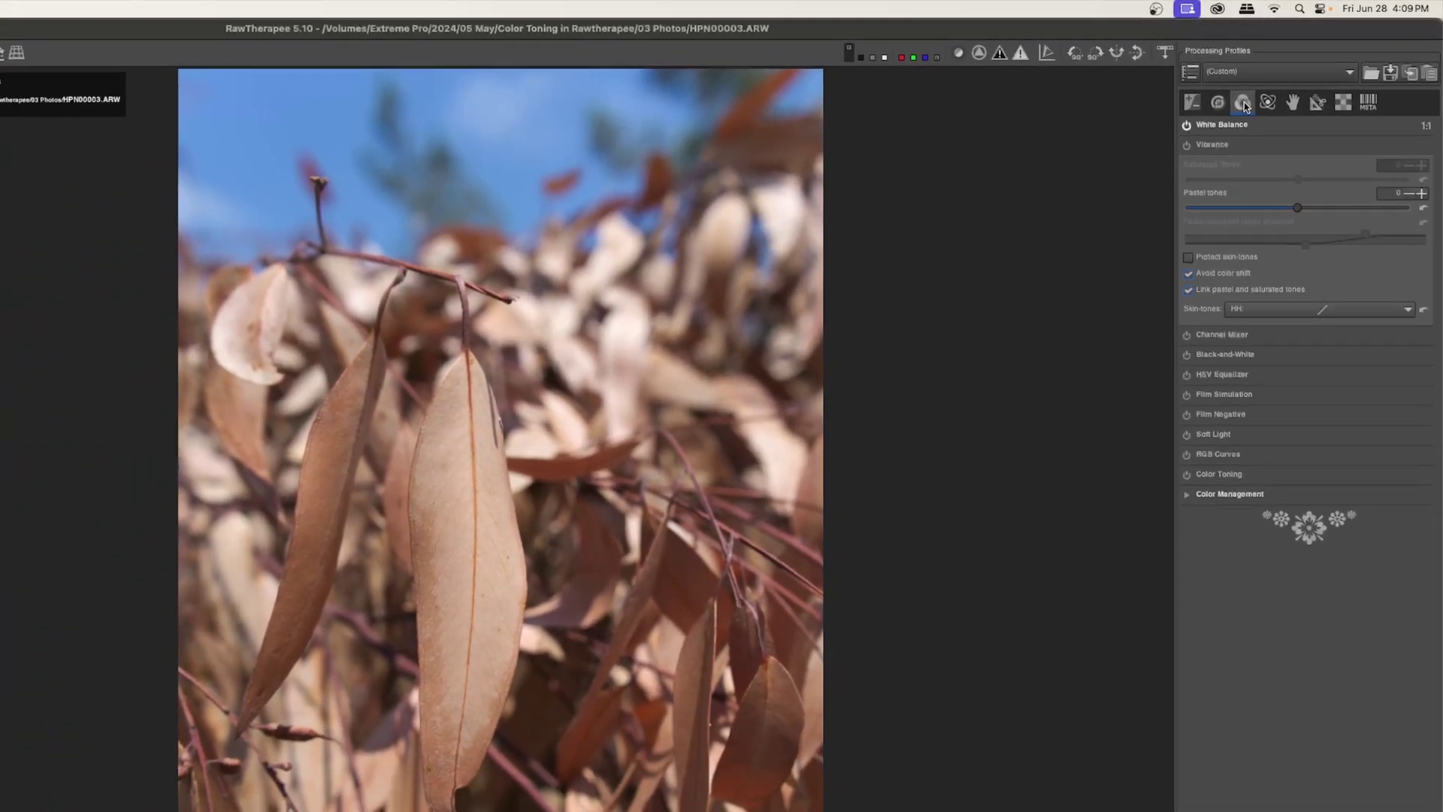
left_click(1215, 478)
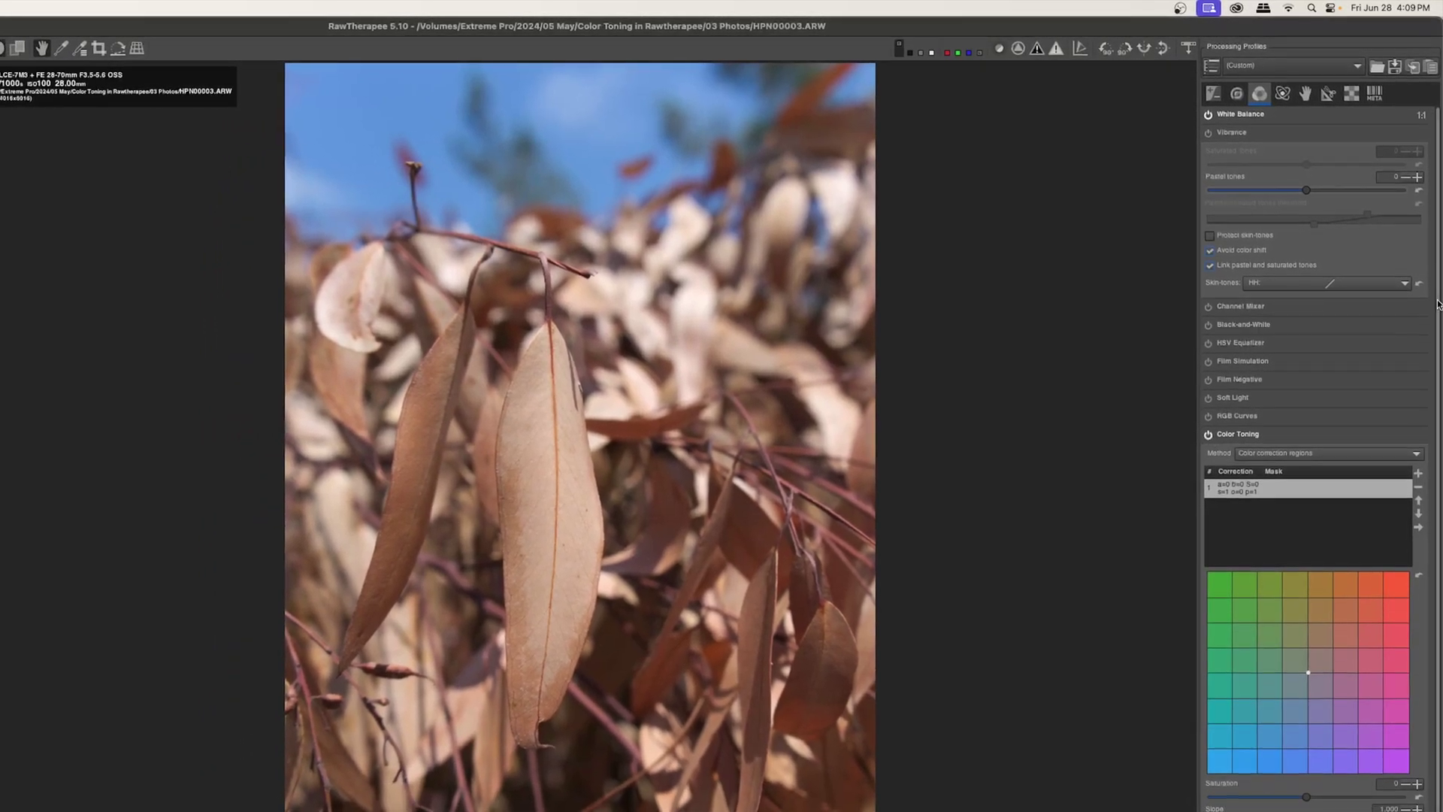
scroll(1437, 304, "down", 2)
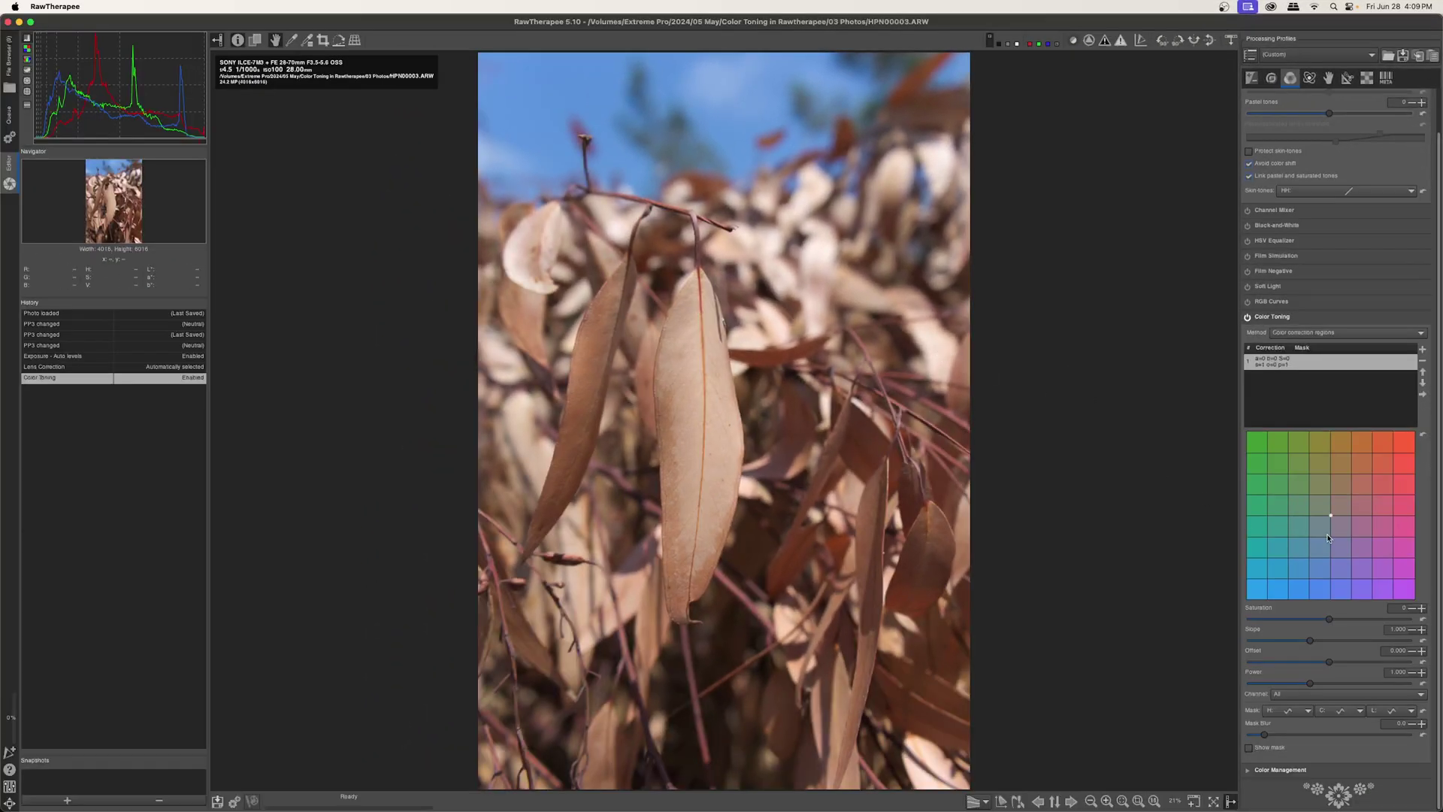
left_click_drag(1331, 517, 1256, 483)
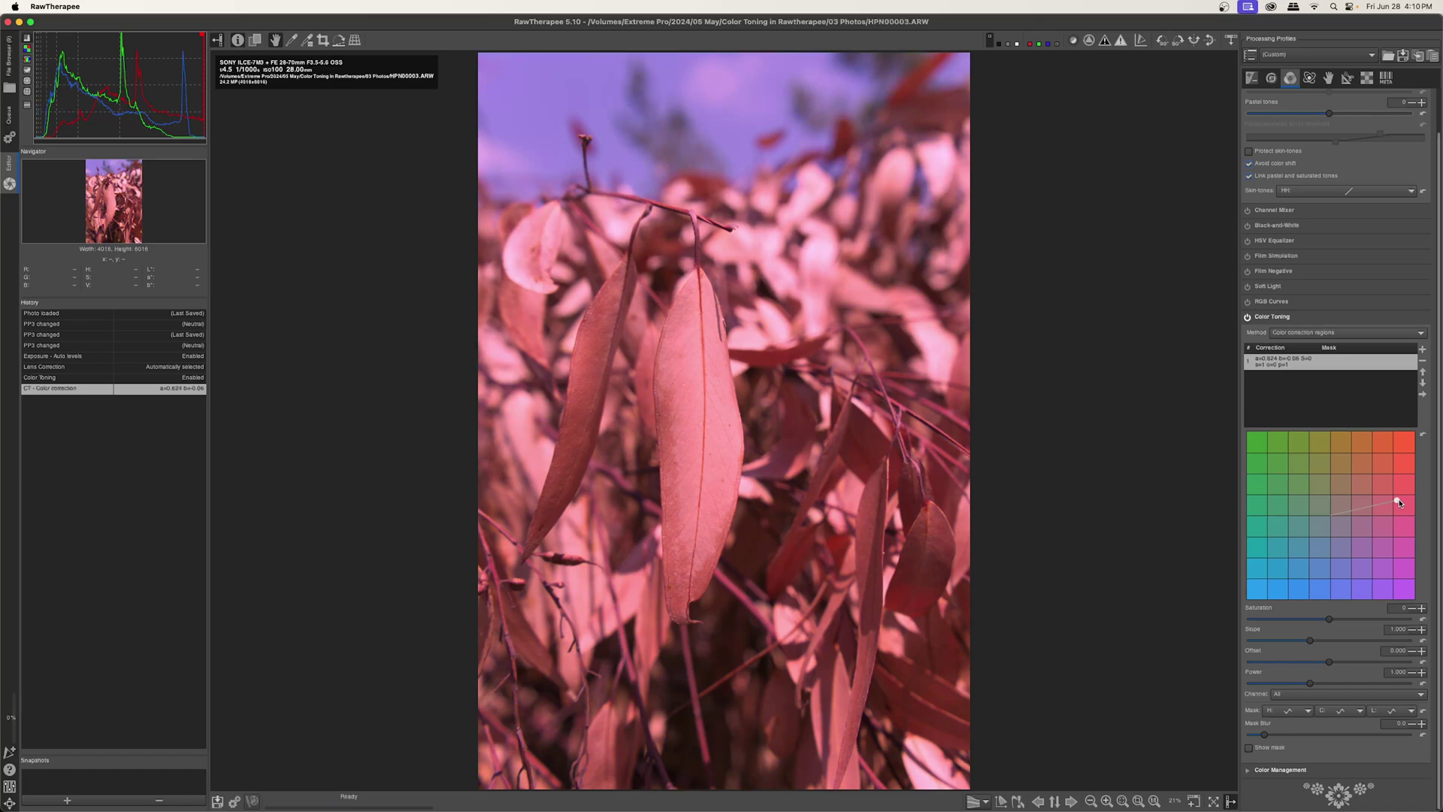
left_click_drag(1262, 564, 1261, 565)
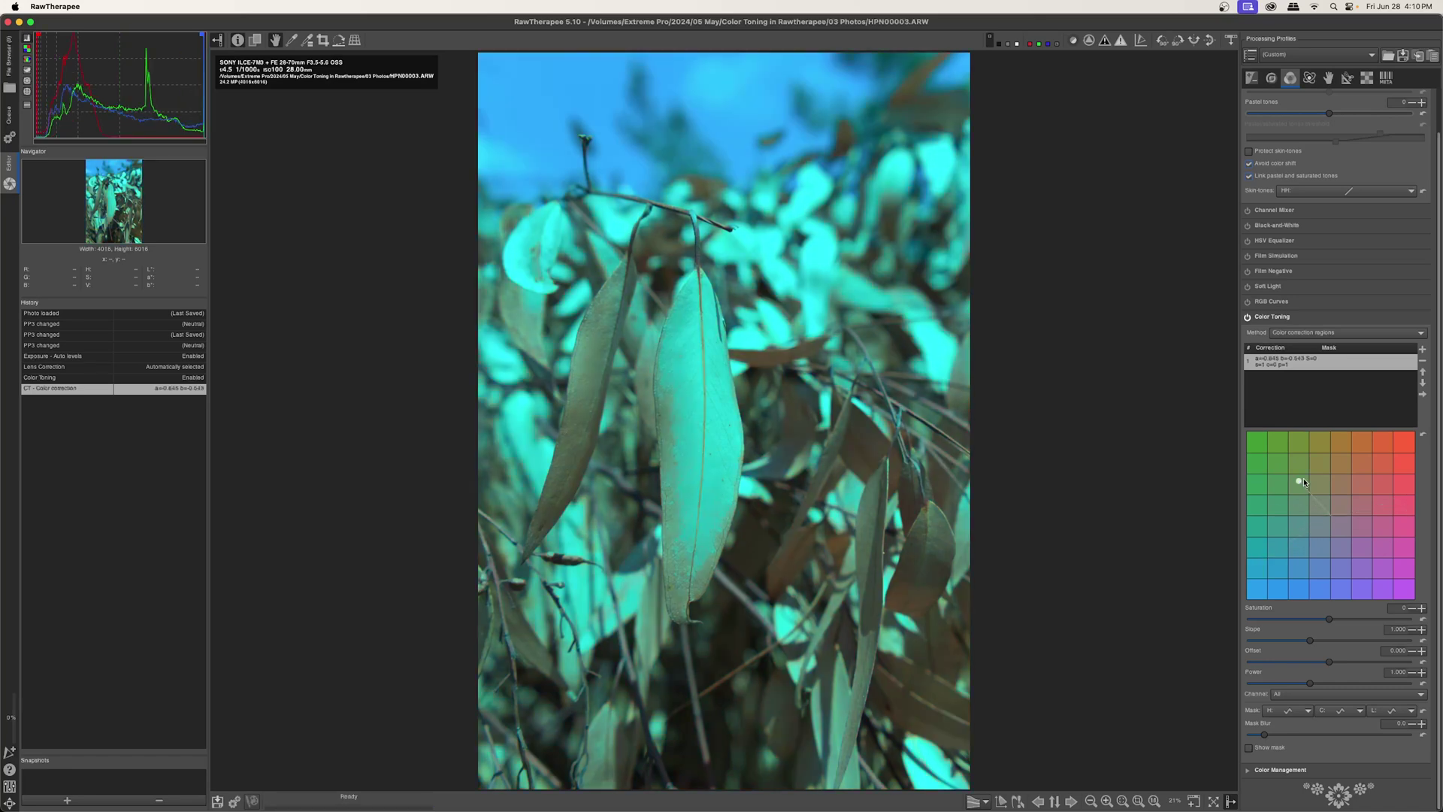
double_click(1346, 538)
left_click(1423, 436)
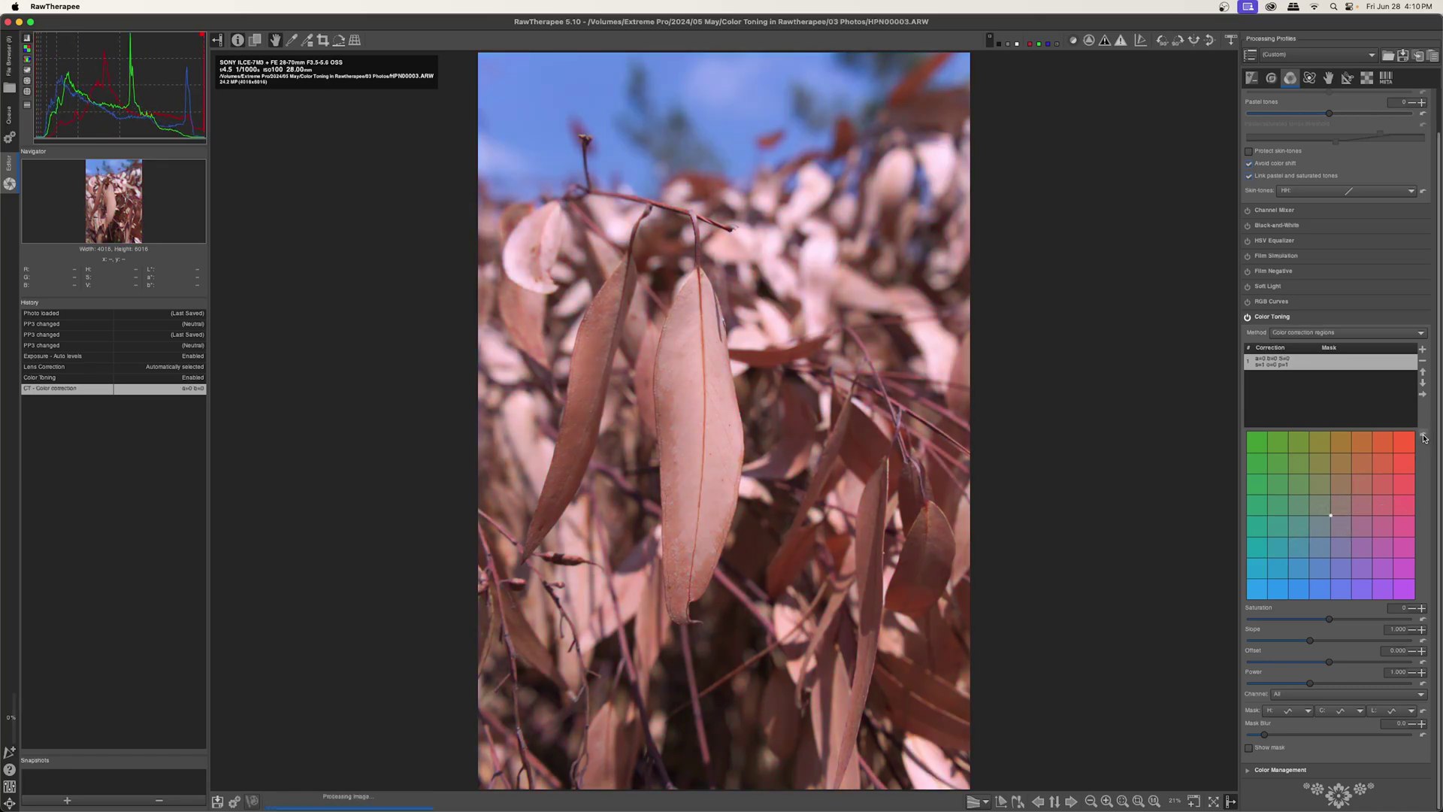
- Try the L*a*b* grid, Saturation 2 colors, Color Balance and blending methods, settling on Color correction regions
left_click(1286, 335)
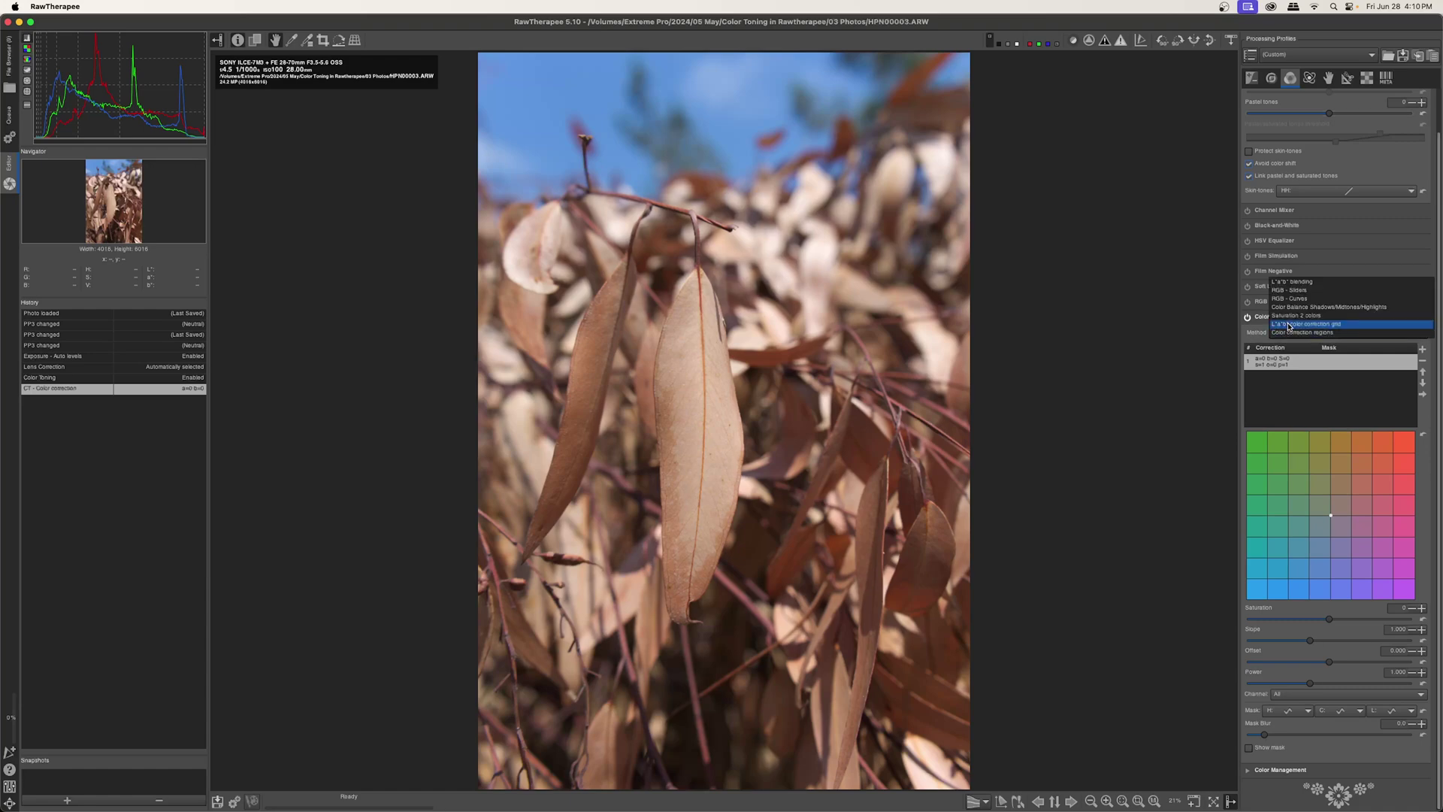
left_click(1288, 335)
left_click(1290, 378)
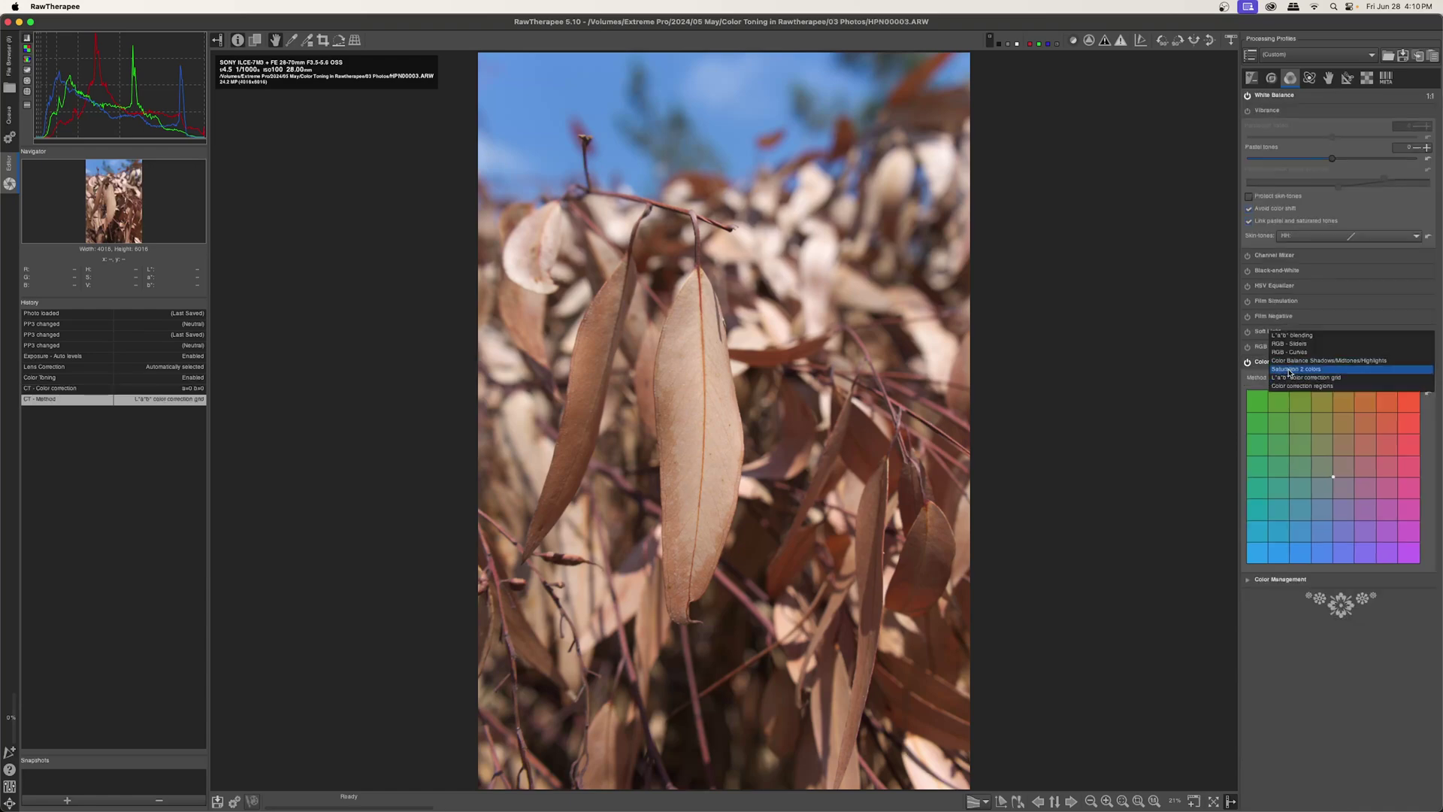
left_click(1287, 373)
left_click(1287, 374)
left_click(1288, 368)
left_click(1289, 376)
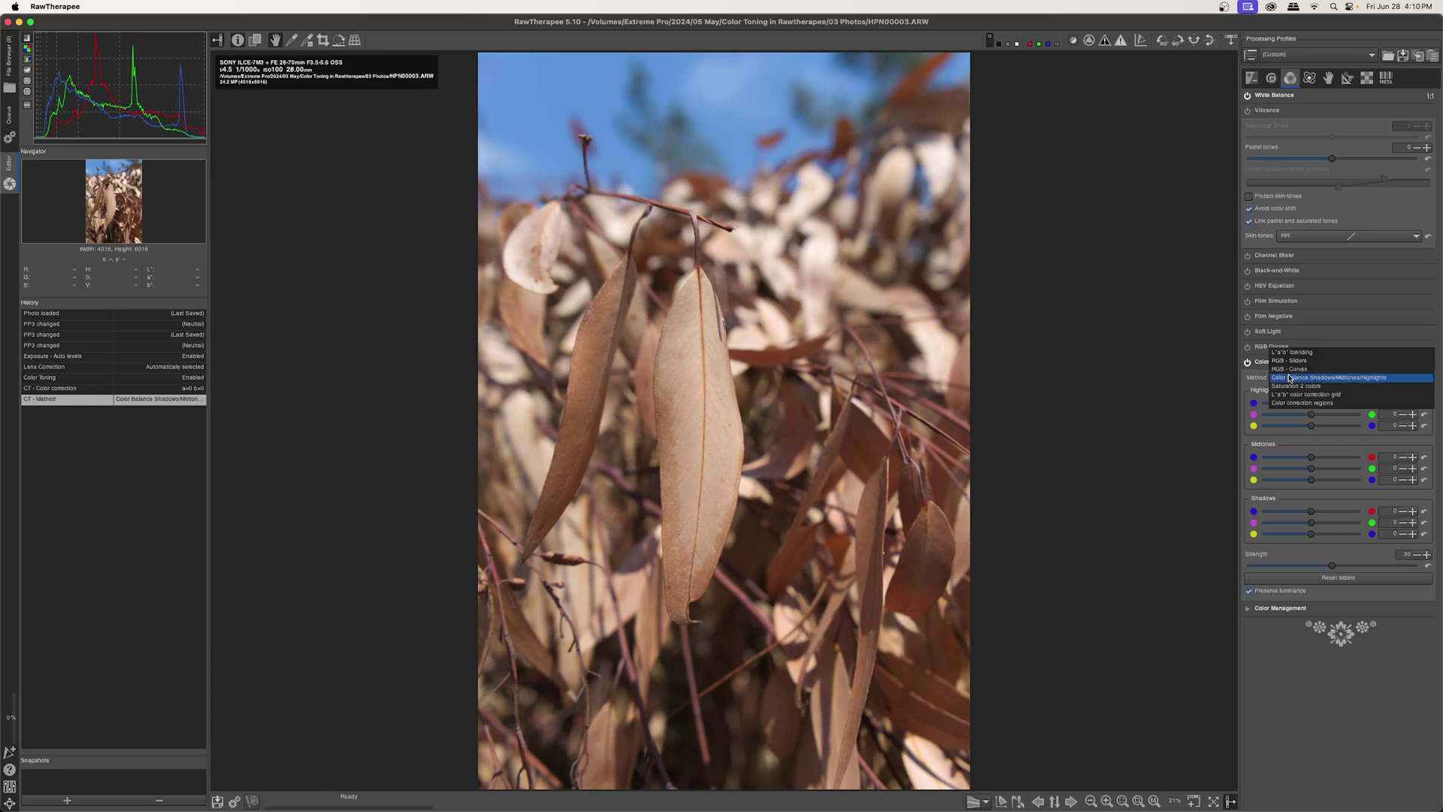
left_click(1288, 353)
left_click(1288, 378)
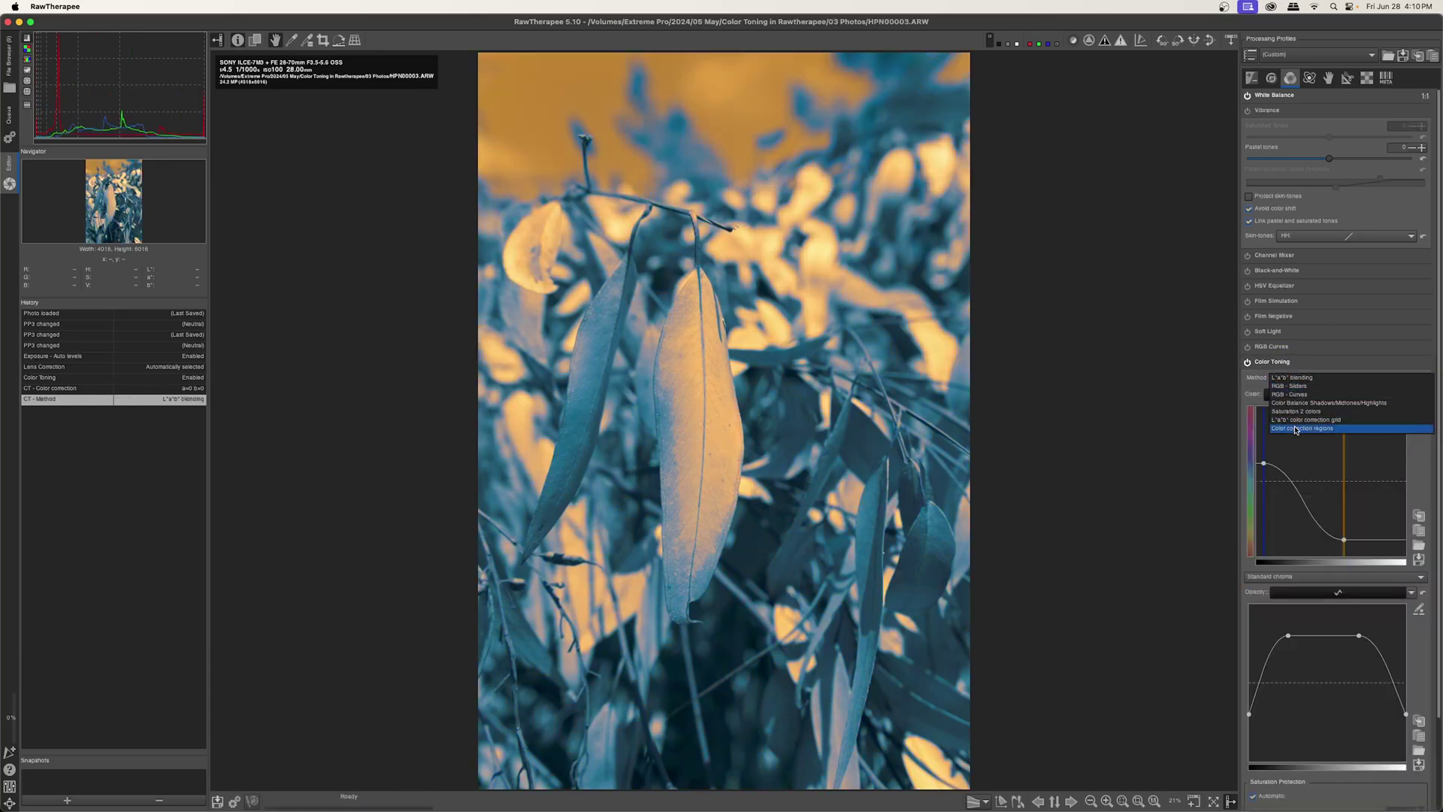
left_click(1280, 428)
scroll(1286, 671, "down", 2)
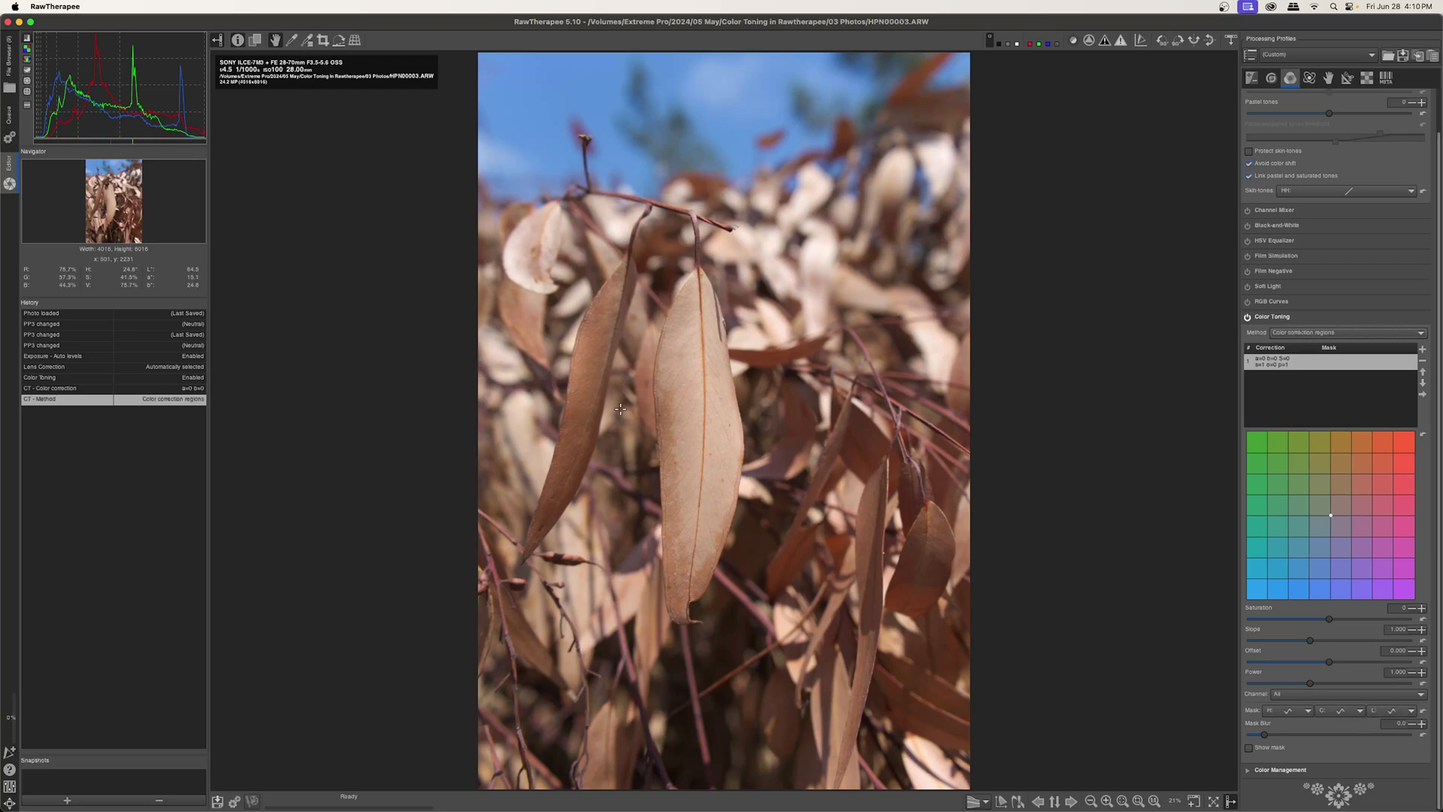
- Preview a magenta tint, reset it to neutral, and switch the L mask curve to Equalizer
left_click_drag(1330, 515, 1373, 481)
left_click(1423, 435)
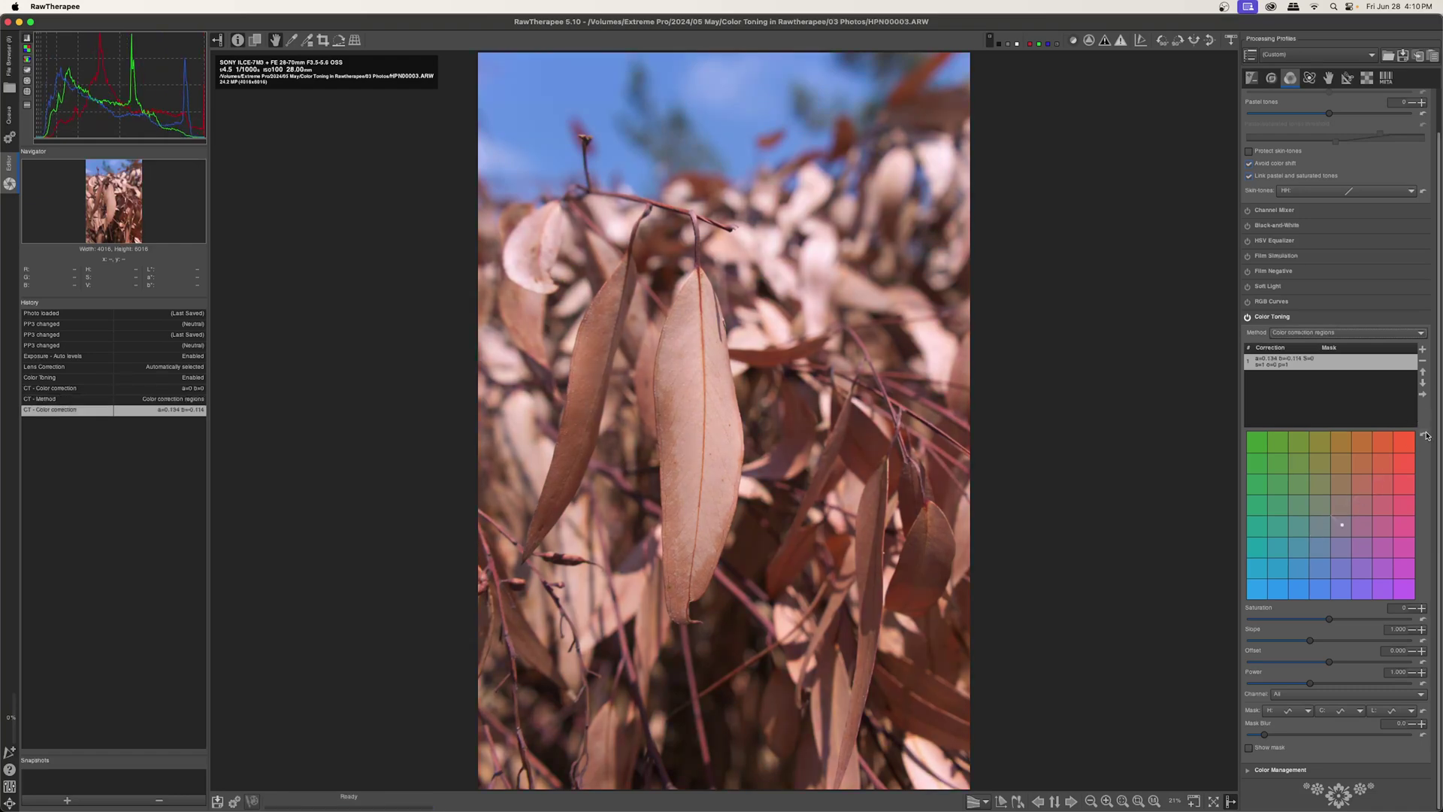
left_click(1411, 710)
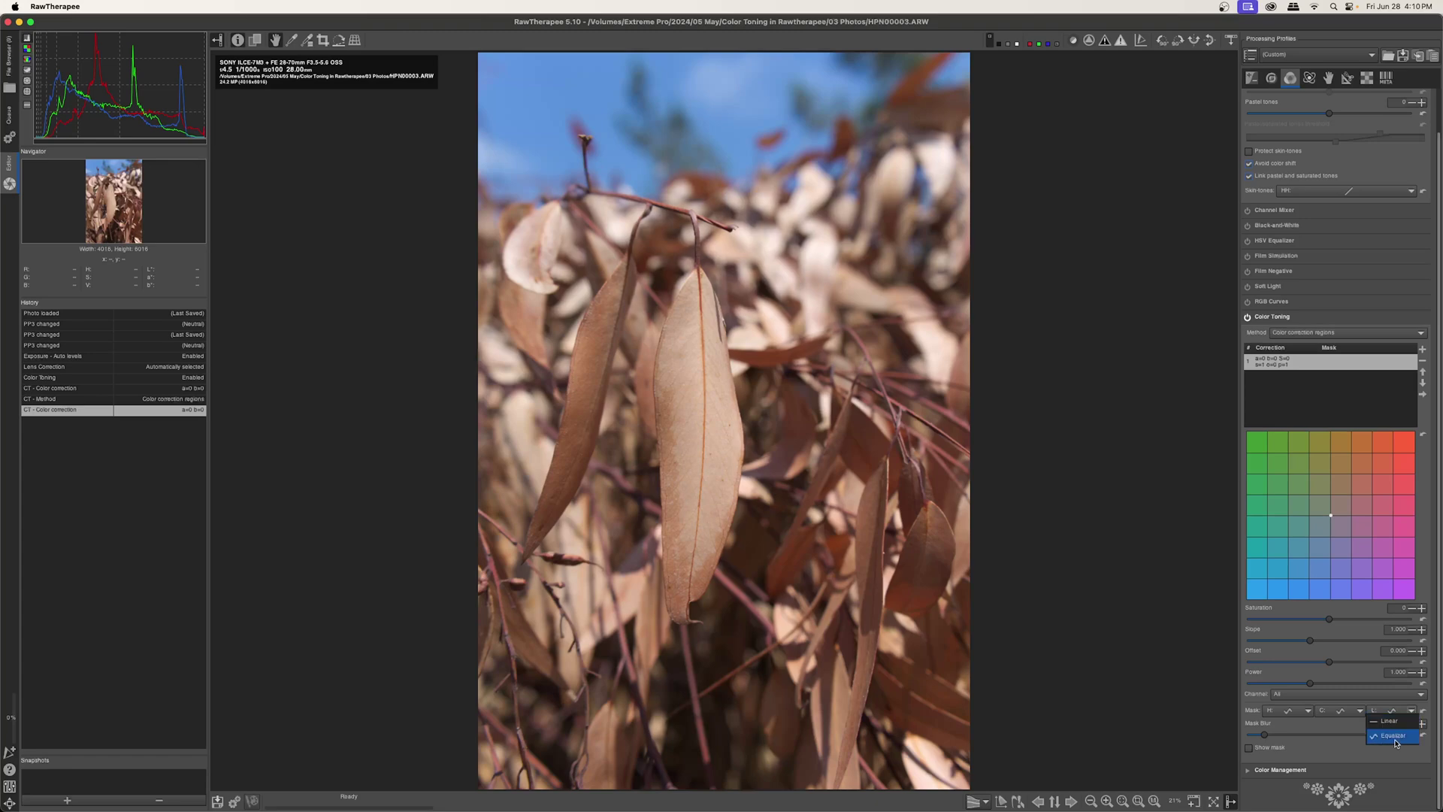
left_click(1395, 736)
scroll(1439, 460, "down", 5)
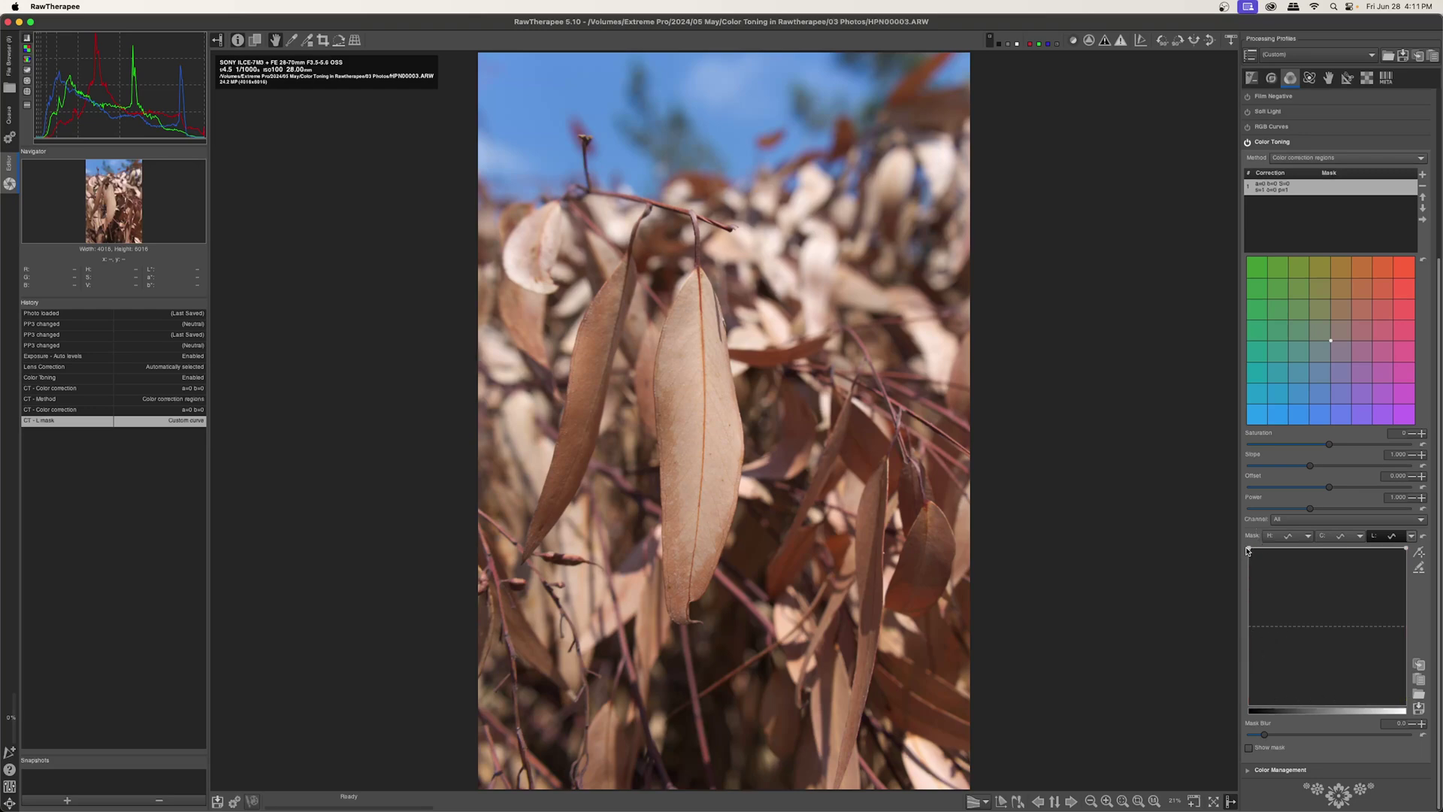
- Shape the L mask into a steep highlight-only S-curve, test a cyan tint, then reset the colour
left_click_drag(1253, 550, 1374, 608)
left_click_drag(1338, 631, 1334, 627)
left_click_drag(1332, 342, 1270, 398)
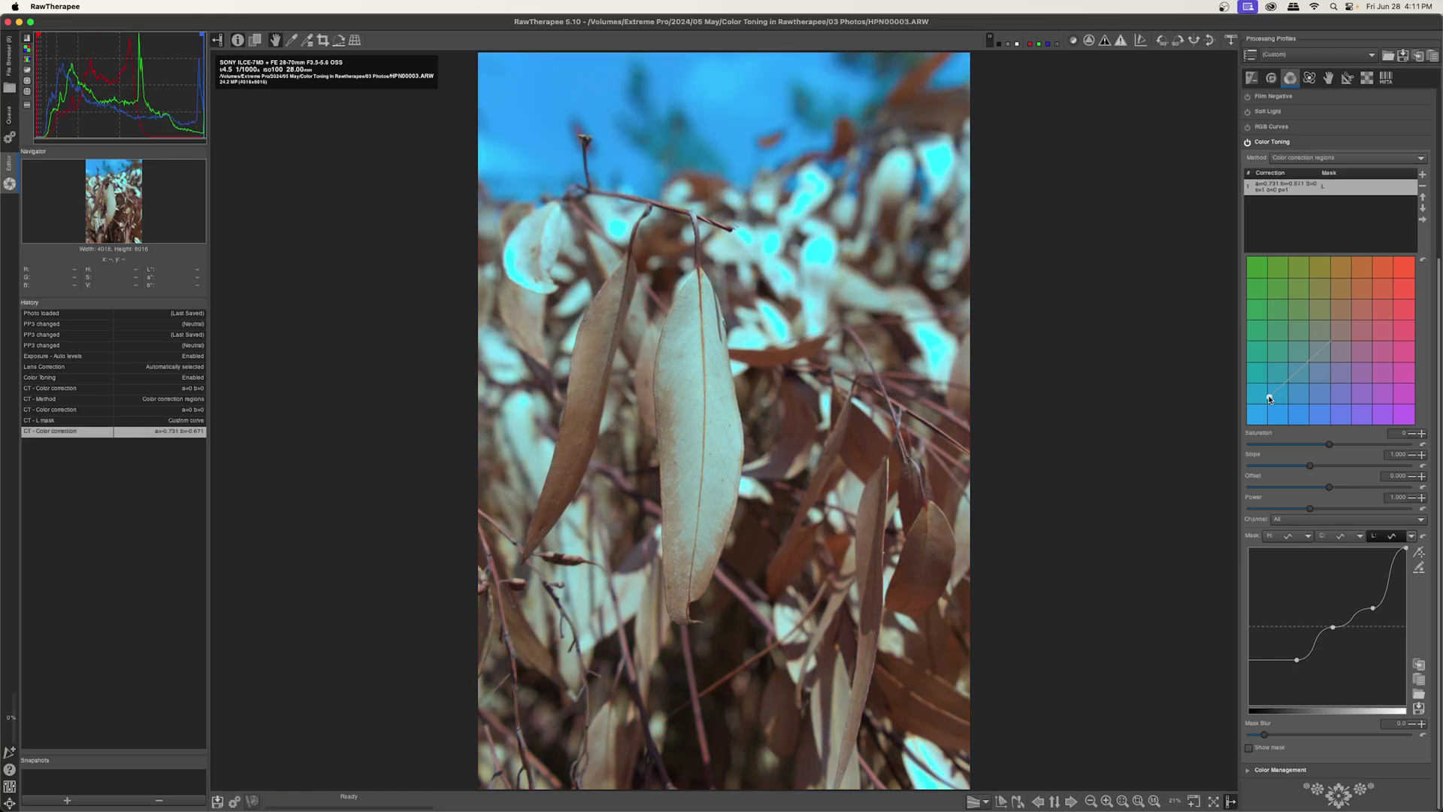
left_click_drag(1296, 663, 1270, 681)
left_click_drag(1375, 607, 1289, 539)
left_click_drag(1337, 618, 1338, 665)
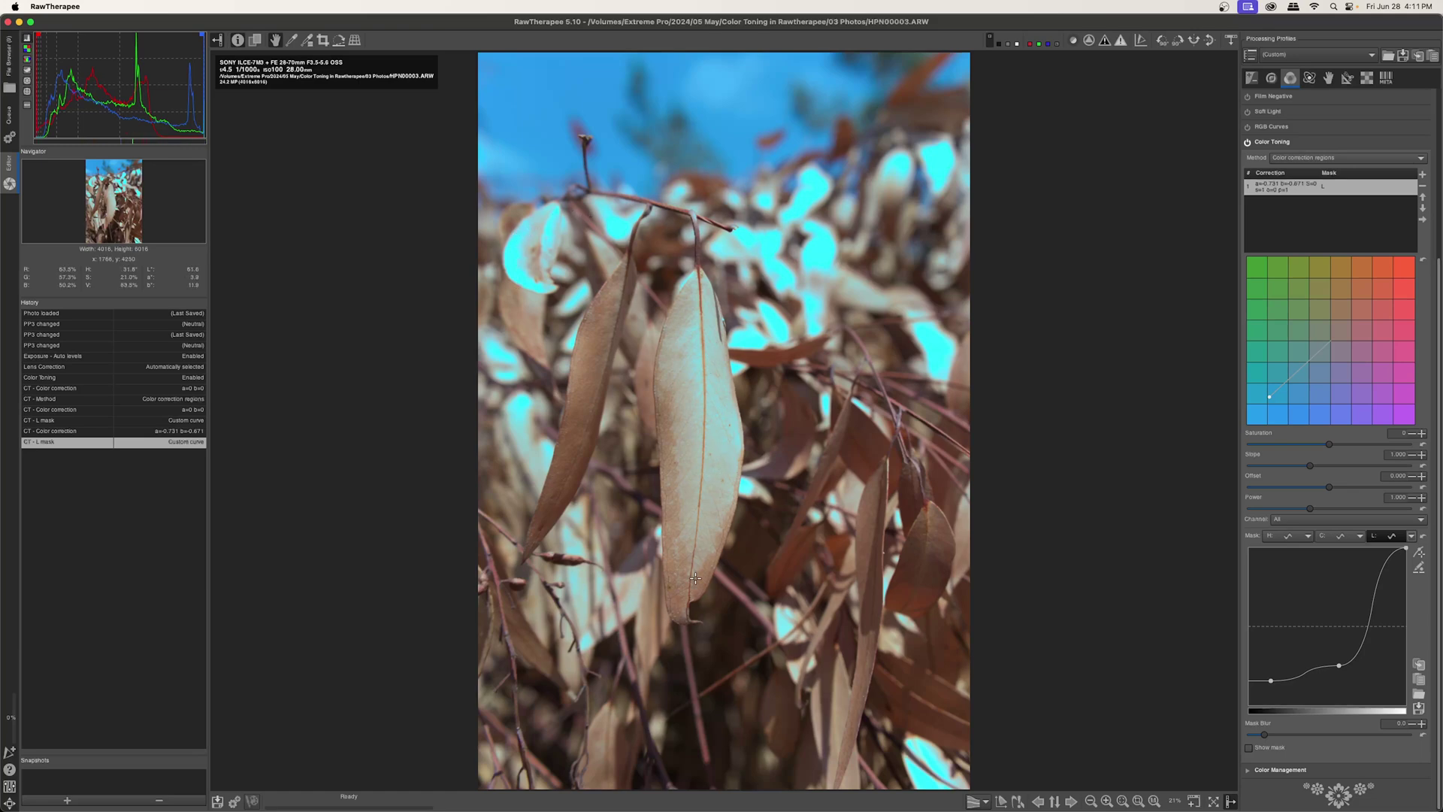
left_click(1423, 260)
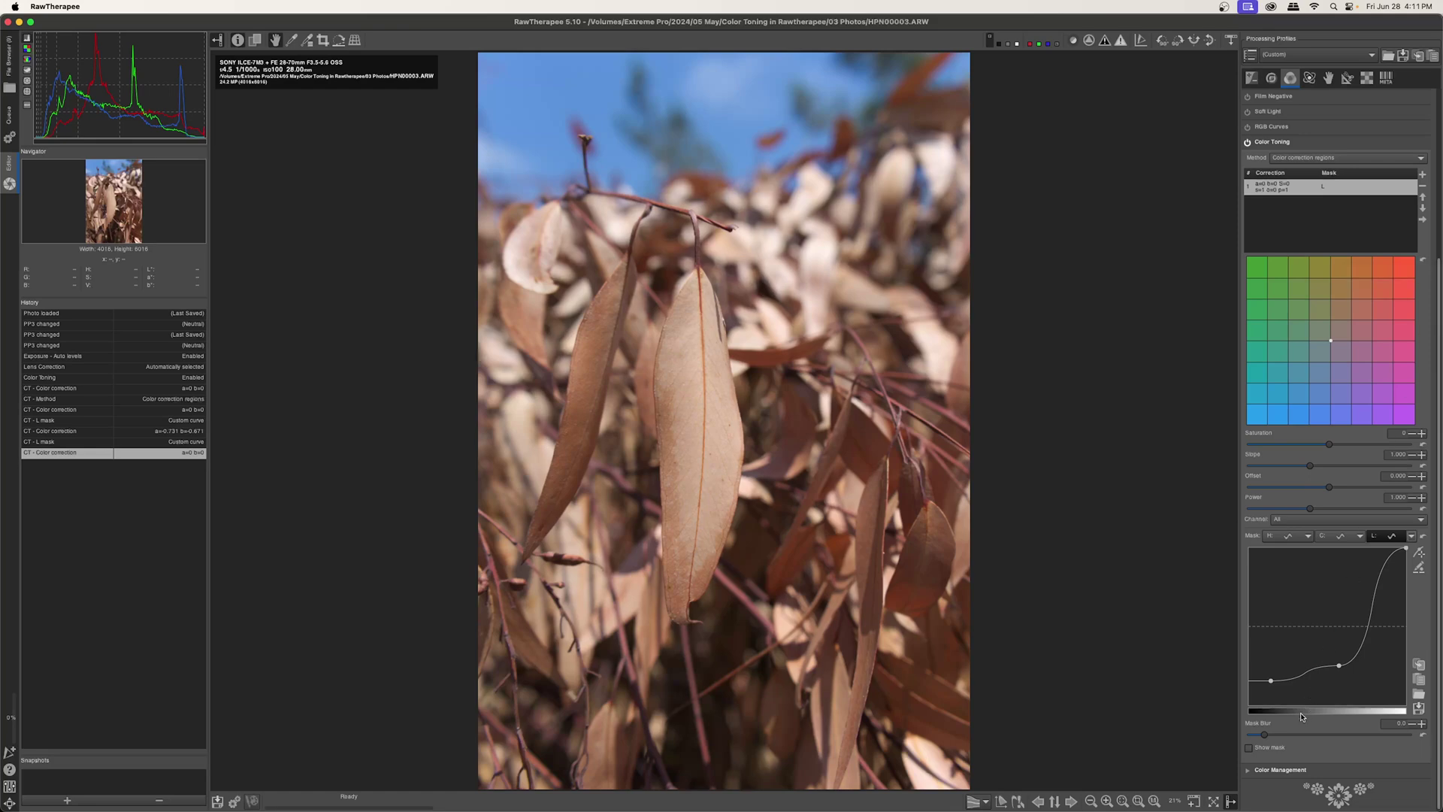
left_click(1250, 749)
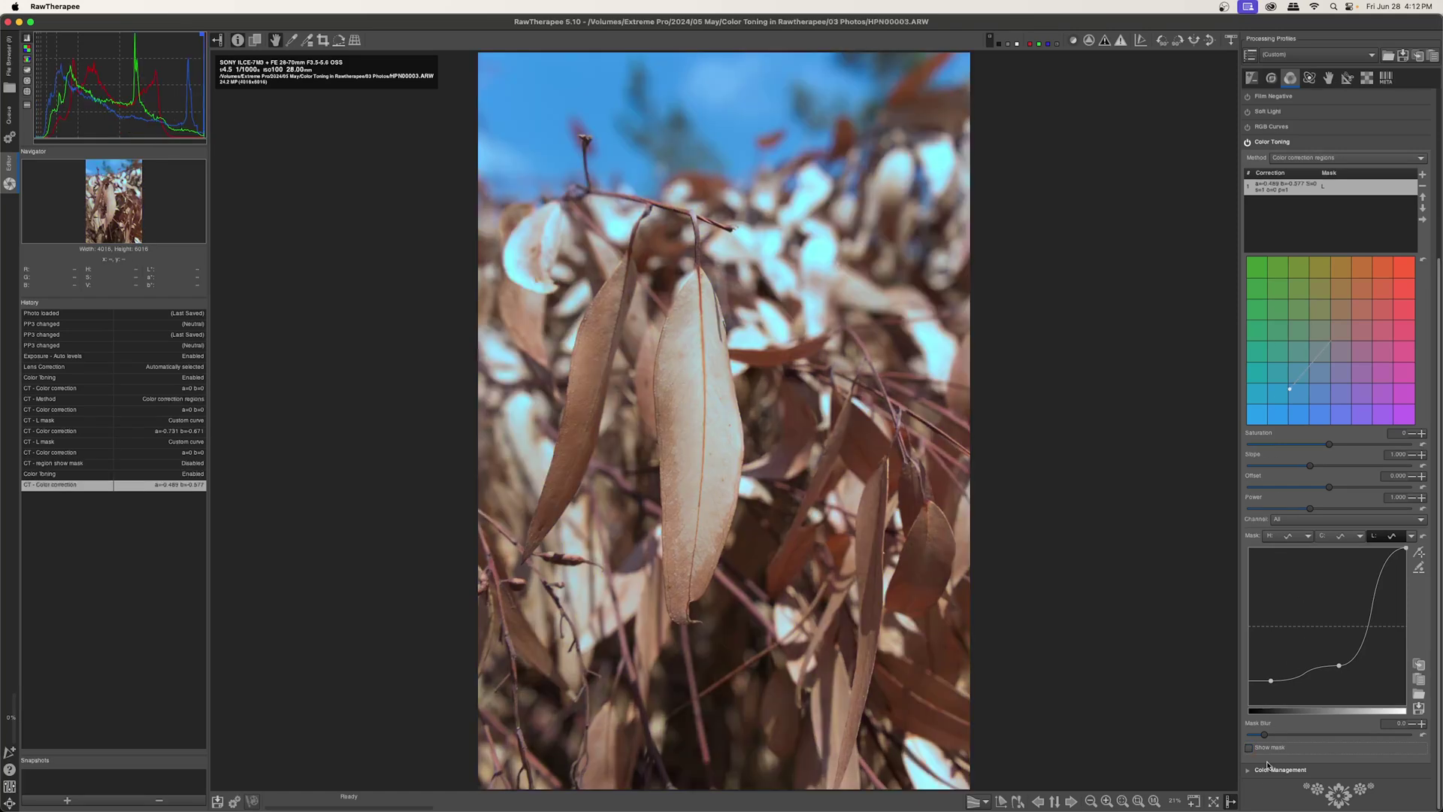
- Check the mask overlay, then toggle Color Toning off and on repeatedly to compare the teal tint
left_click(1250, 748)
left_click(1250, 749)
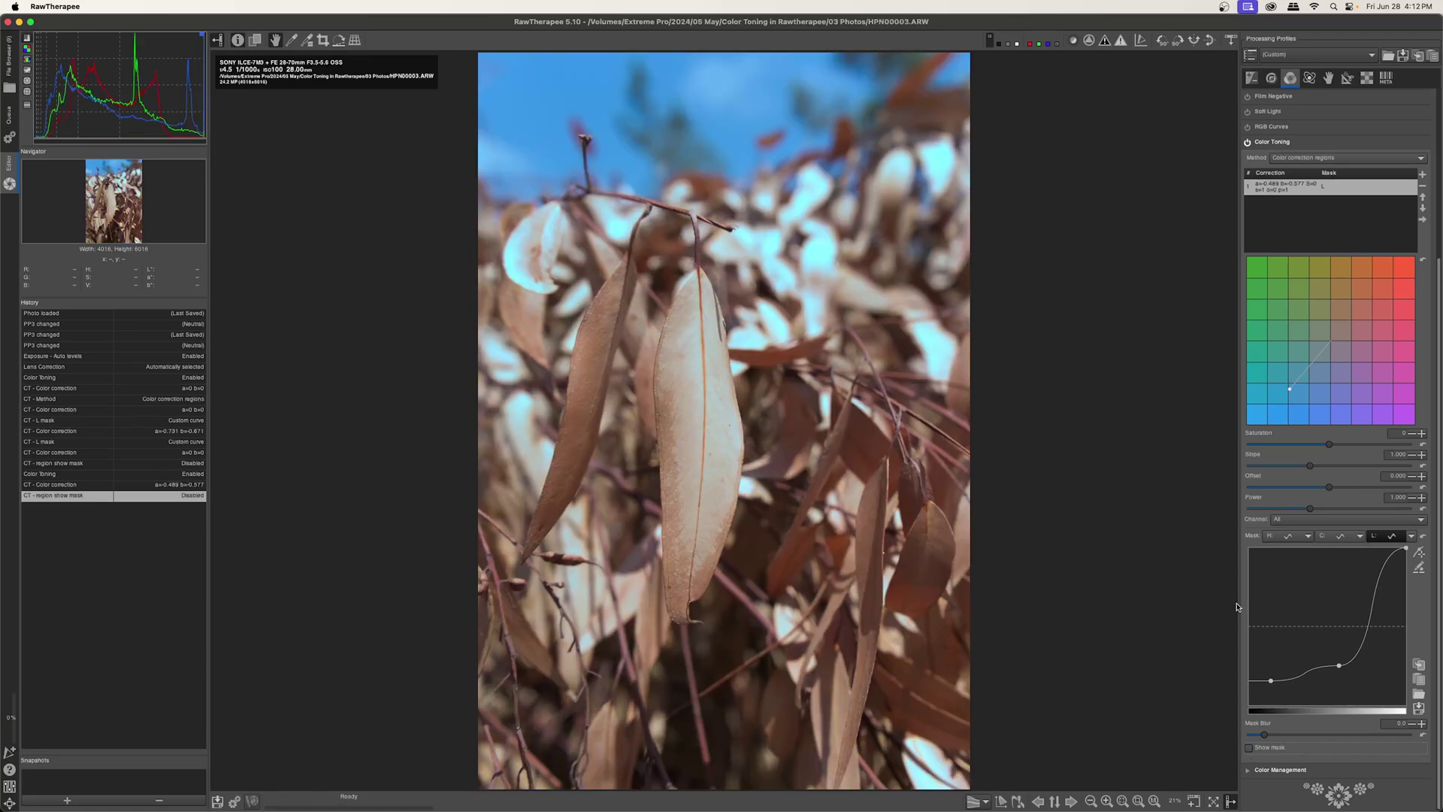
left_click(1248, 143)
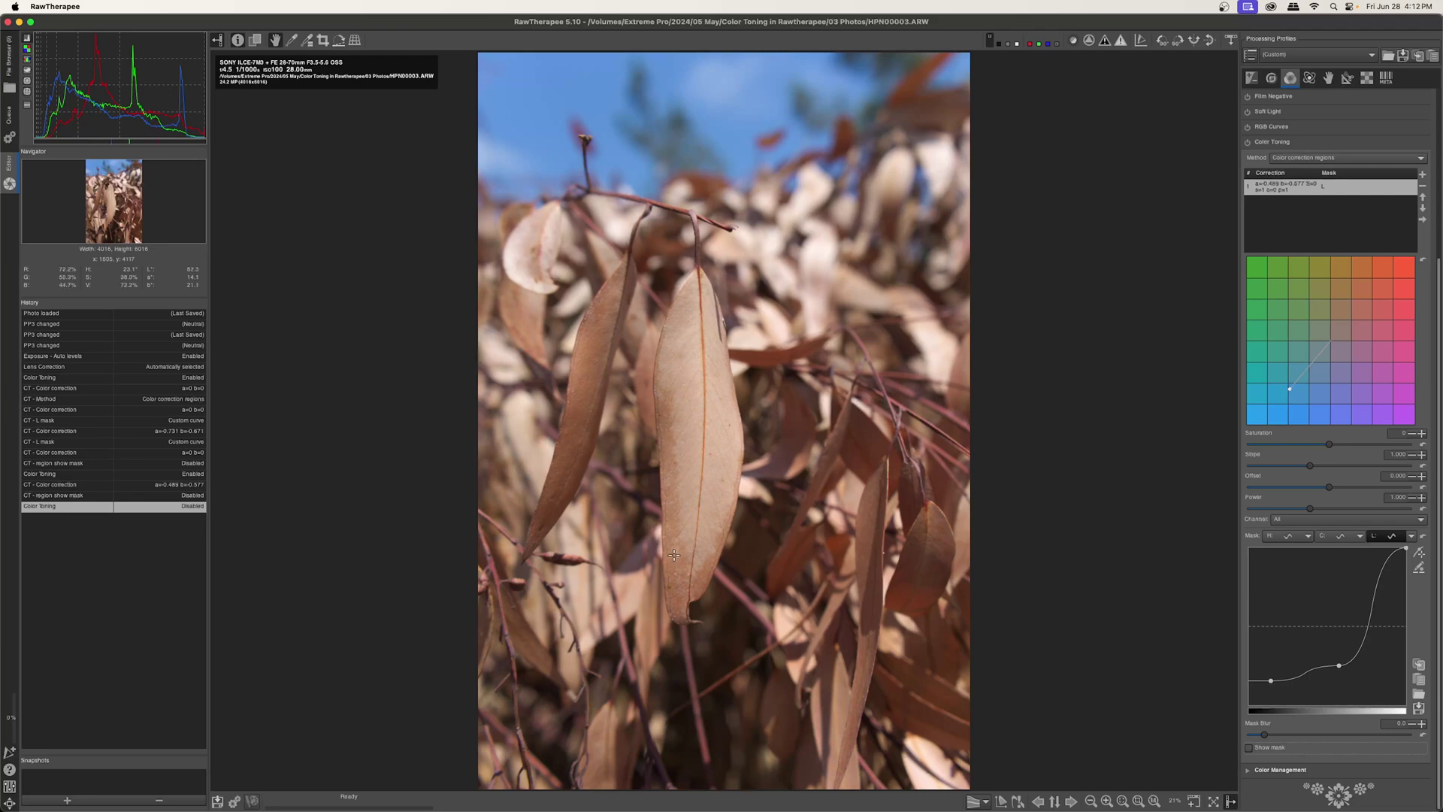
left_click(1249, 143)
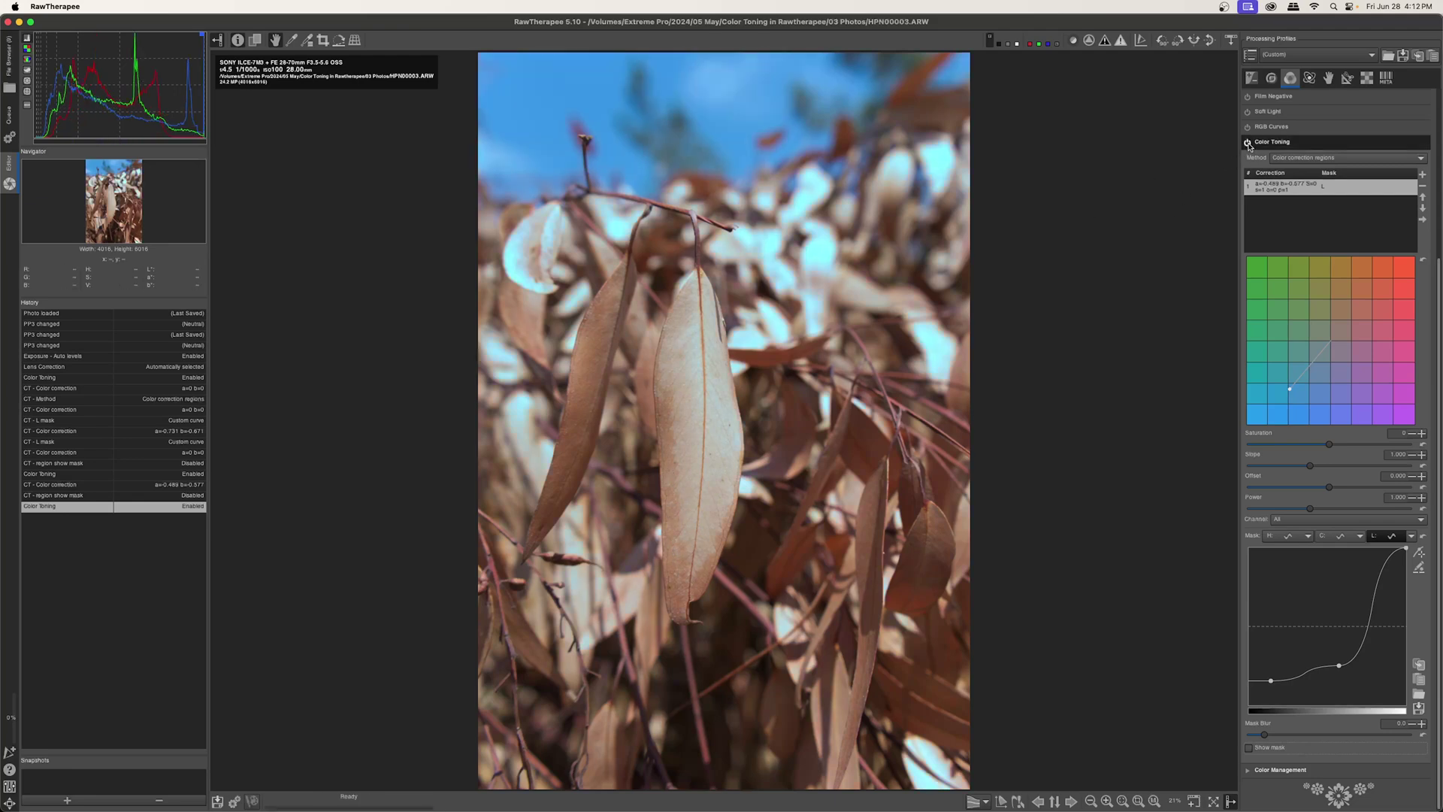
left_click(1249, 143)
left_click(1249, 143)
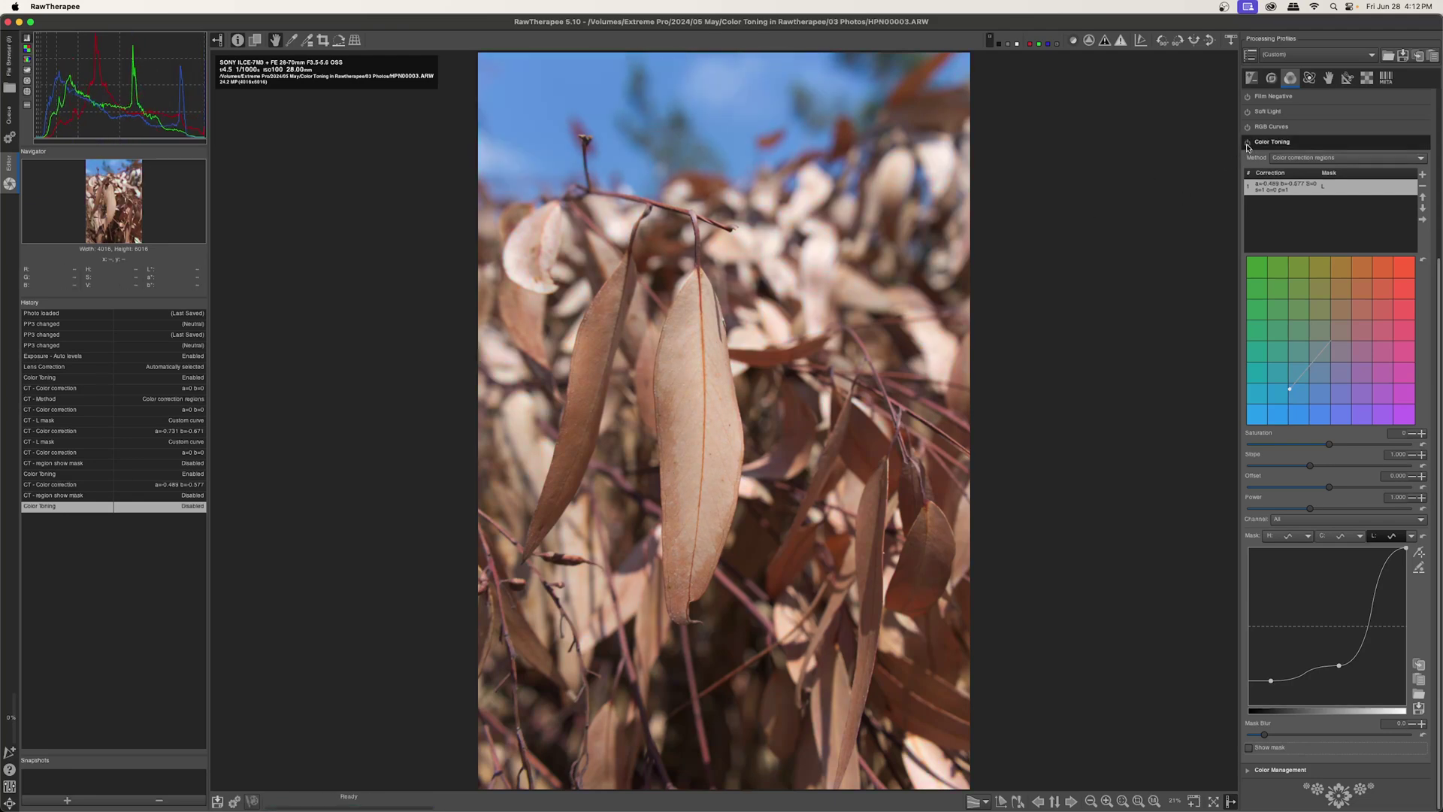
left_click(1249, 144)
left_click(1248, 144)
left_click(1249, 143)
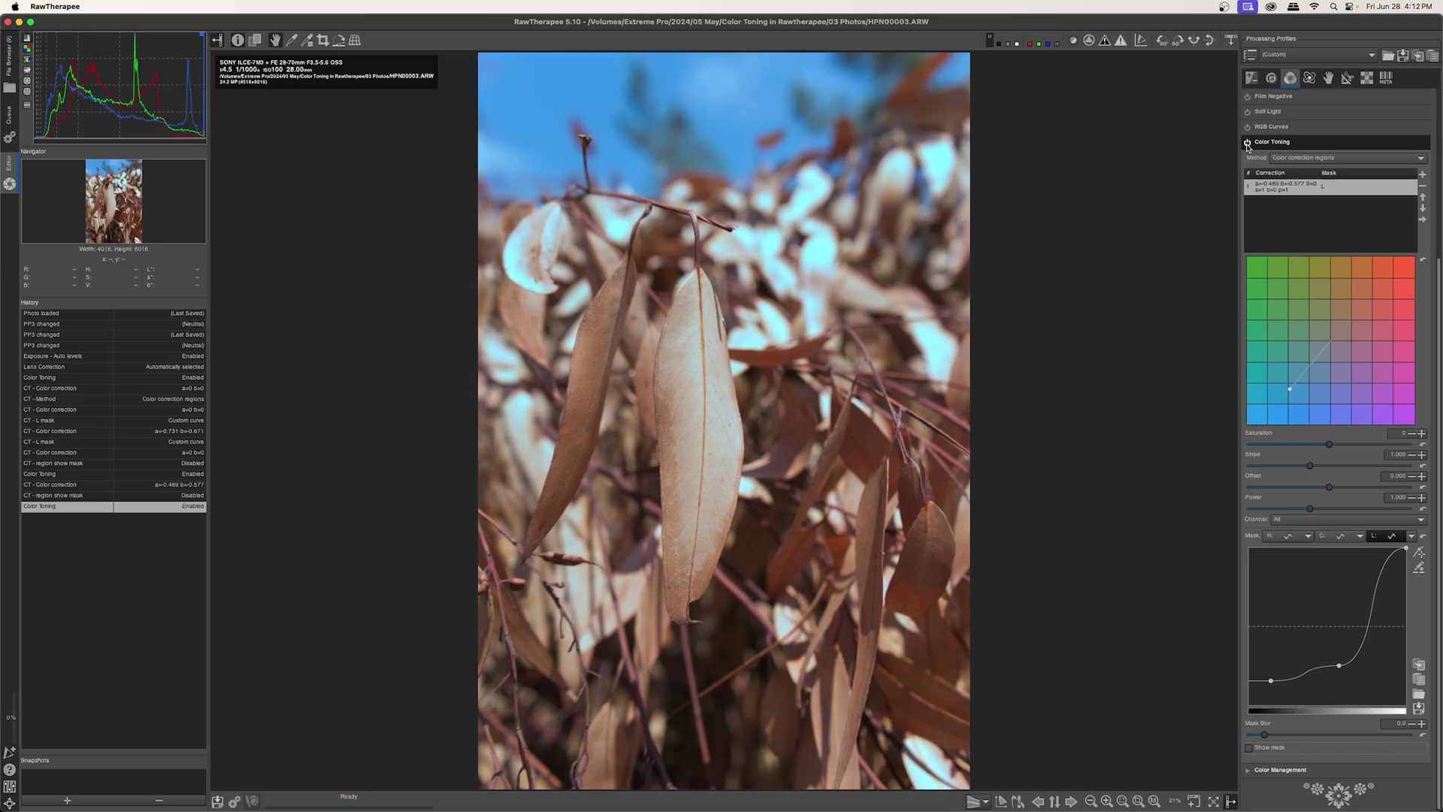
left_click(1248, 143)
- Reset the toning colour and L mask curve, show the mask, and drag the curve into a falling S-curve
left_click(1423, 263)
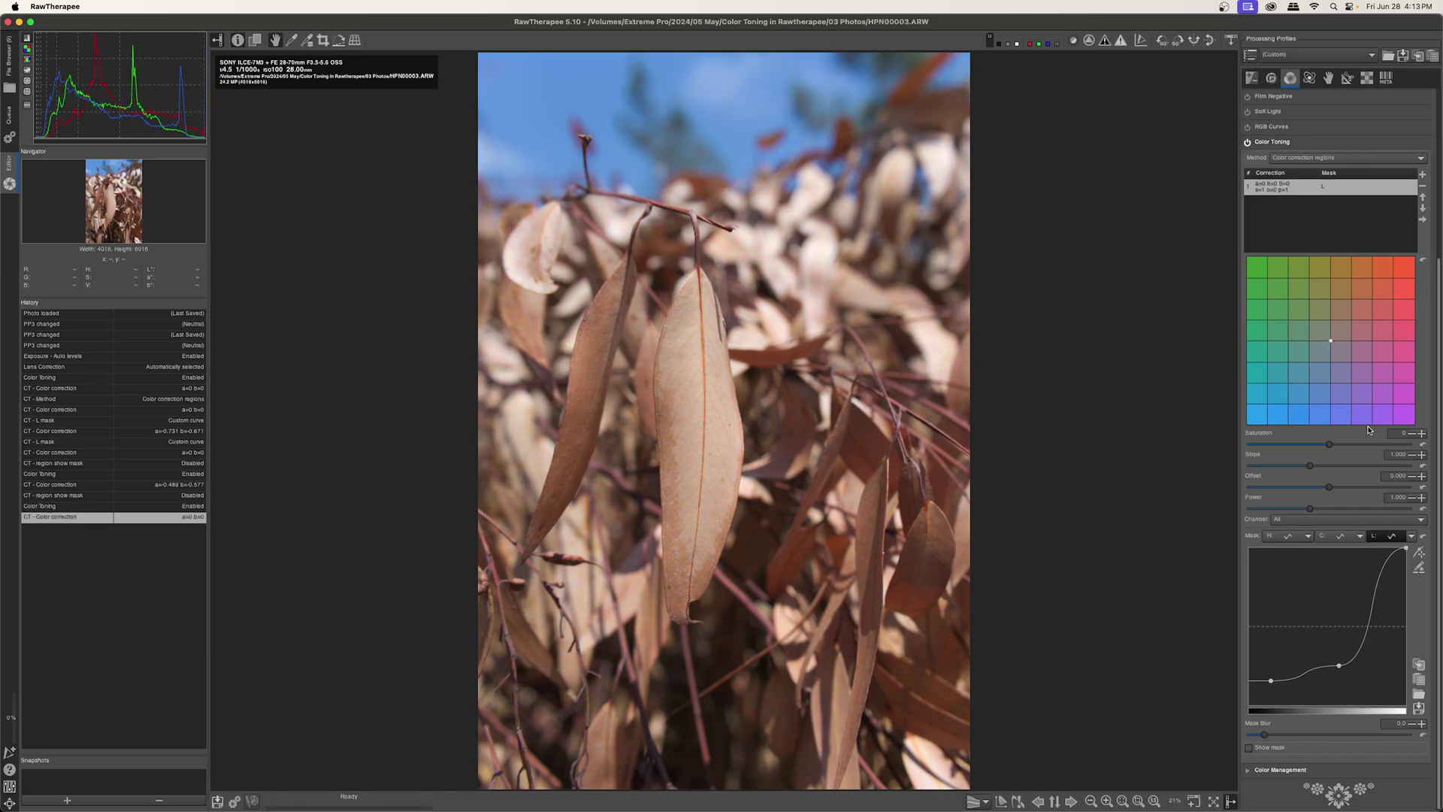
left_click(1425, 538)
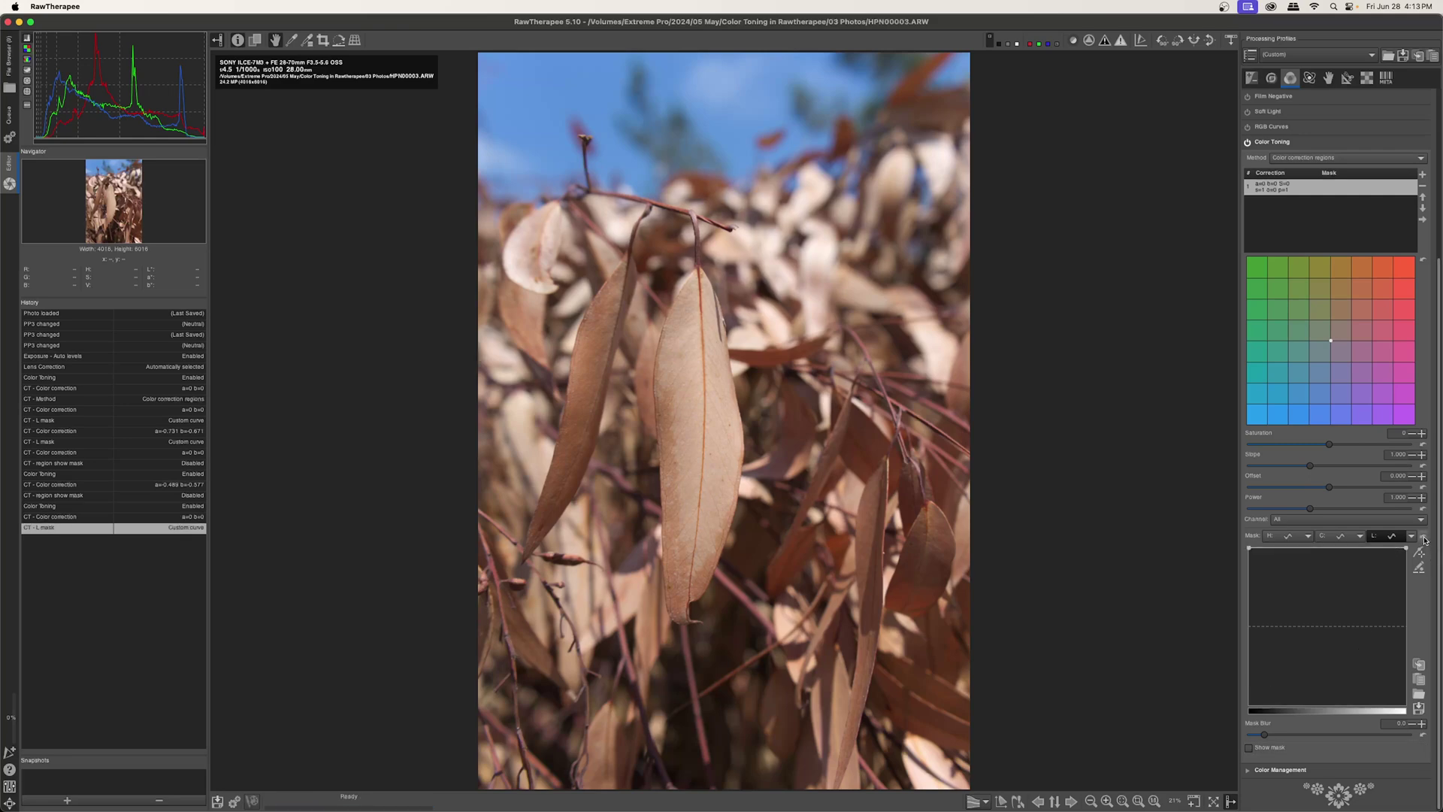
left_click(1250, 748)
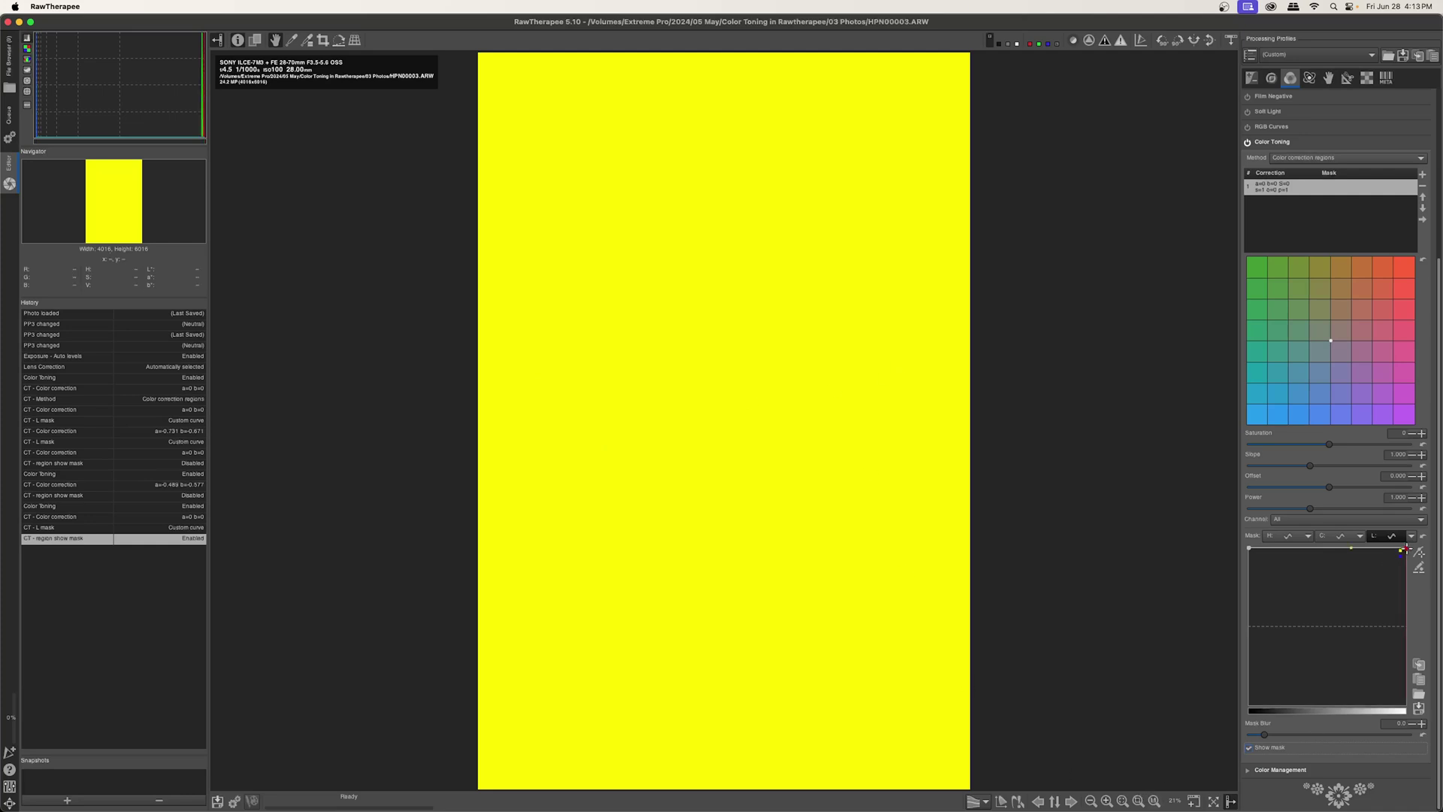
left_click_drag(1405, 548, 1434, 709)
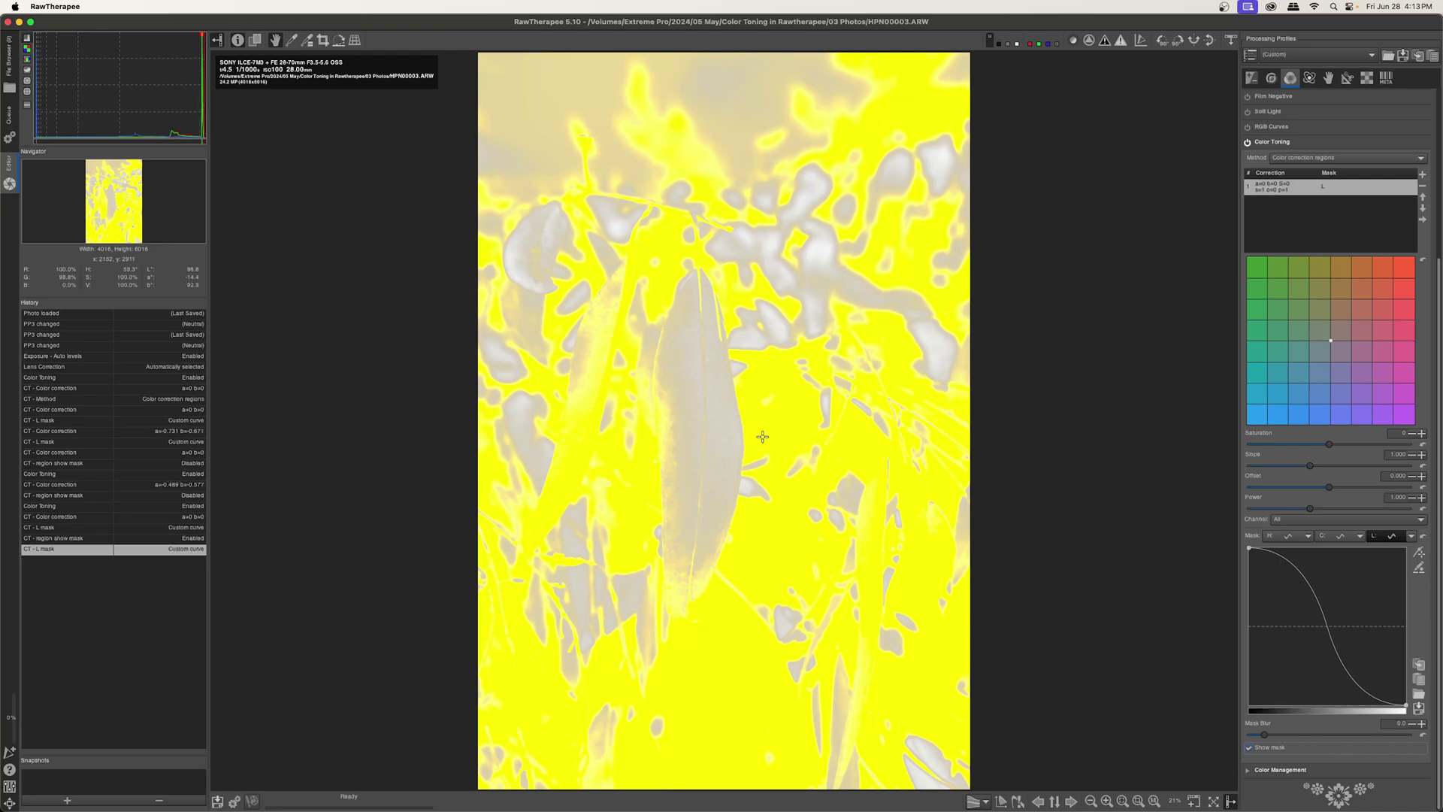
- Tint the masked region cool blue, then add and drag L mask curve points to widen the mask
left_click(1249, 748)
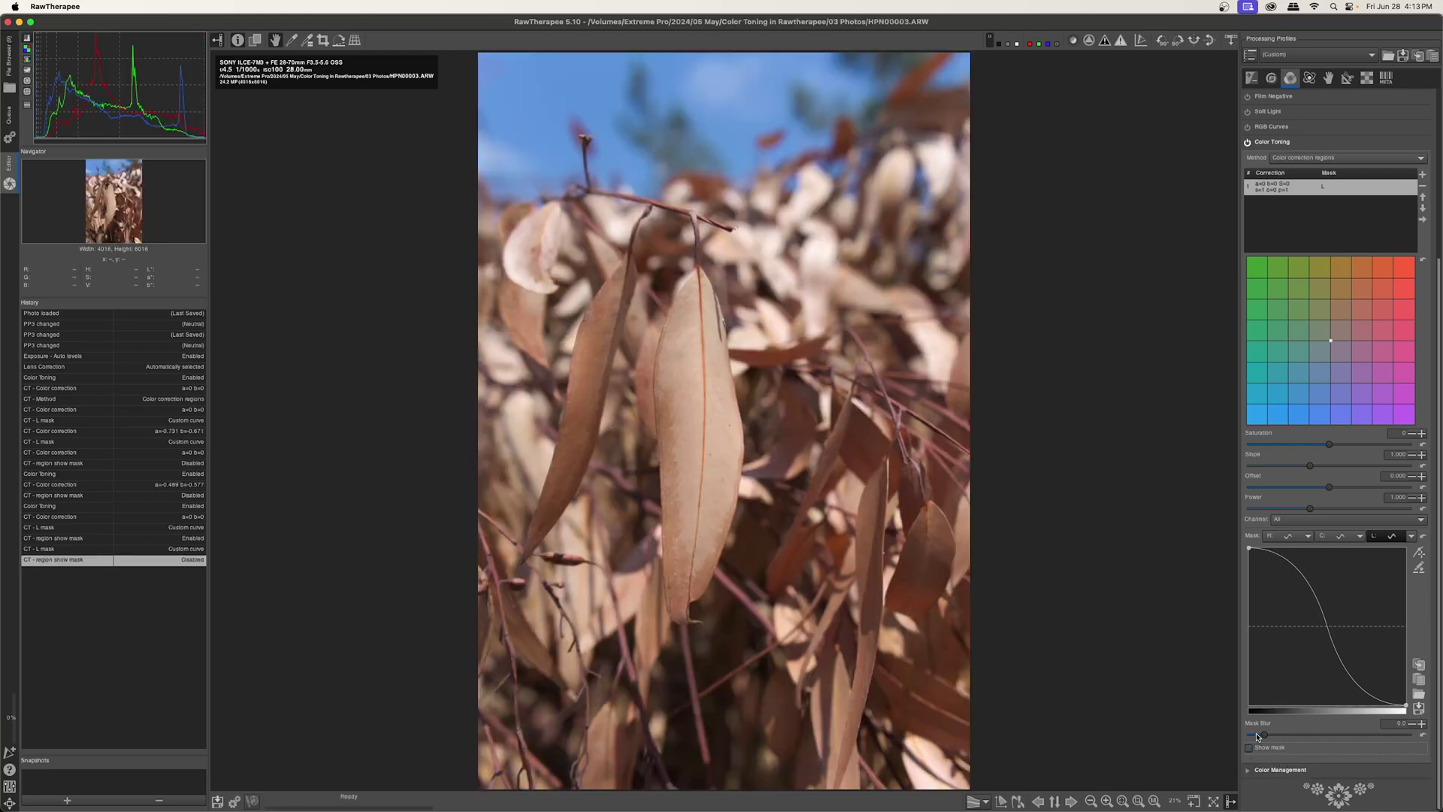
left_click_drag(1331, 342, 1285, 392)
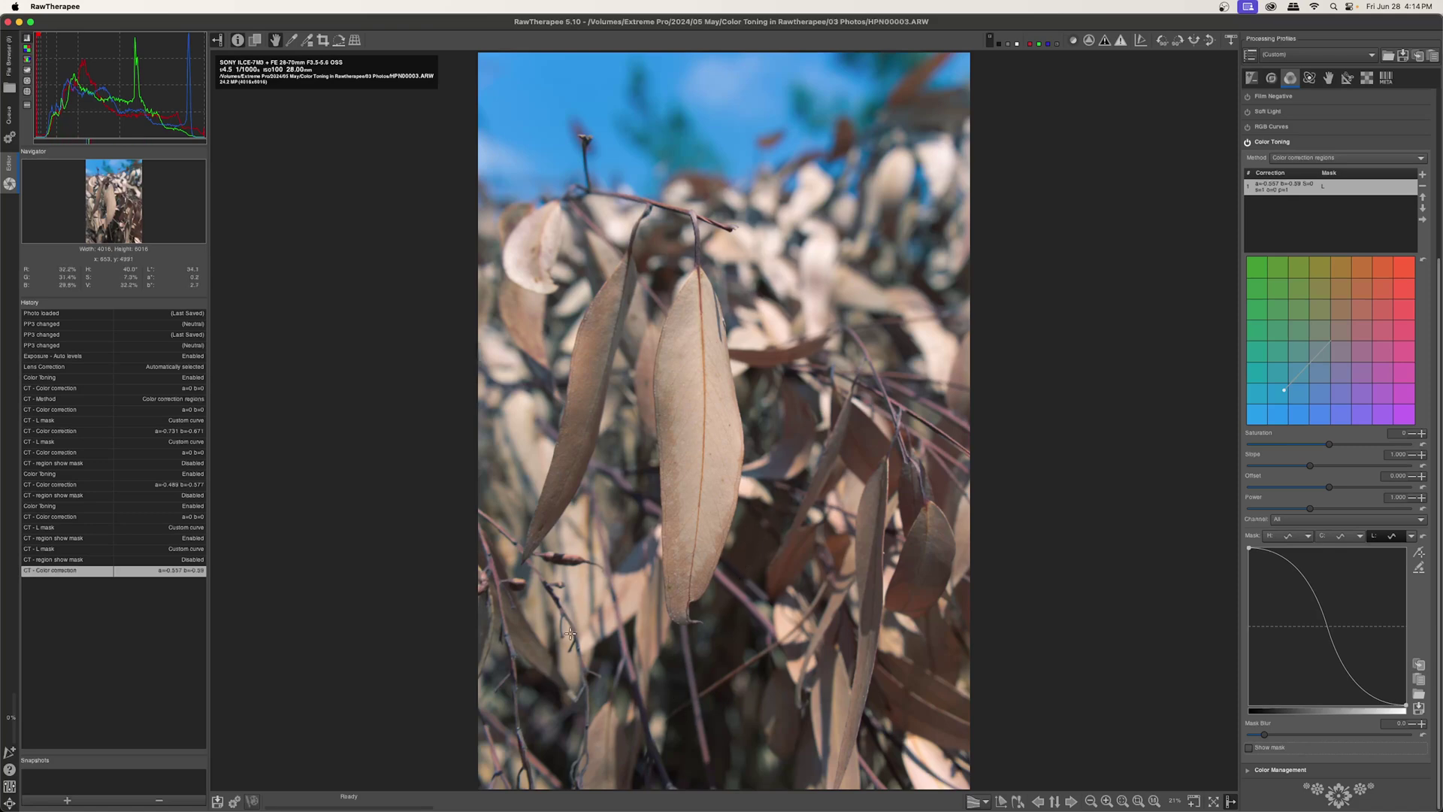
left_click(1250, 748)
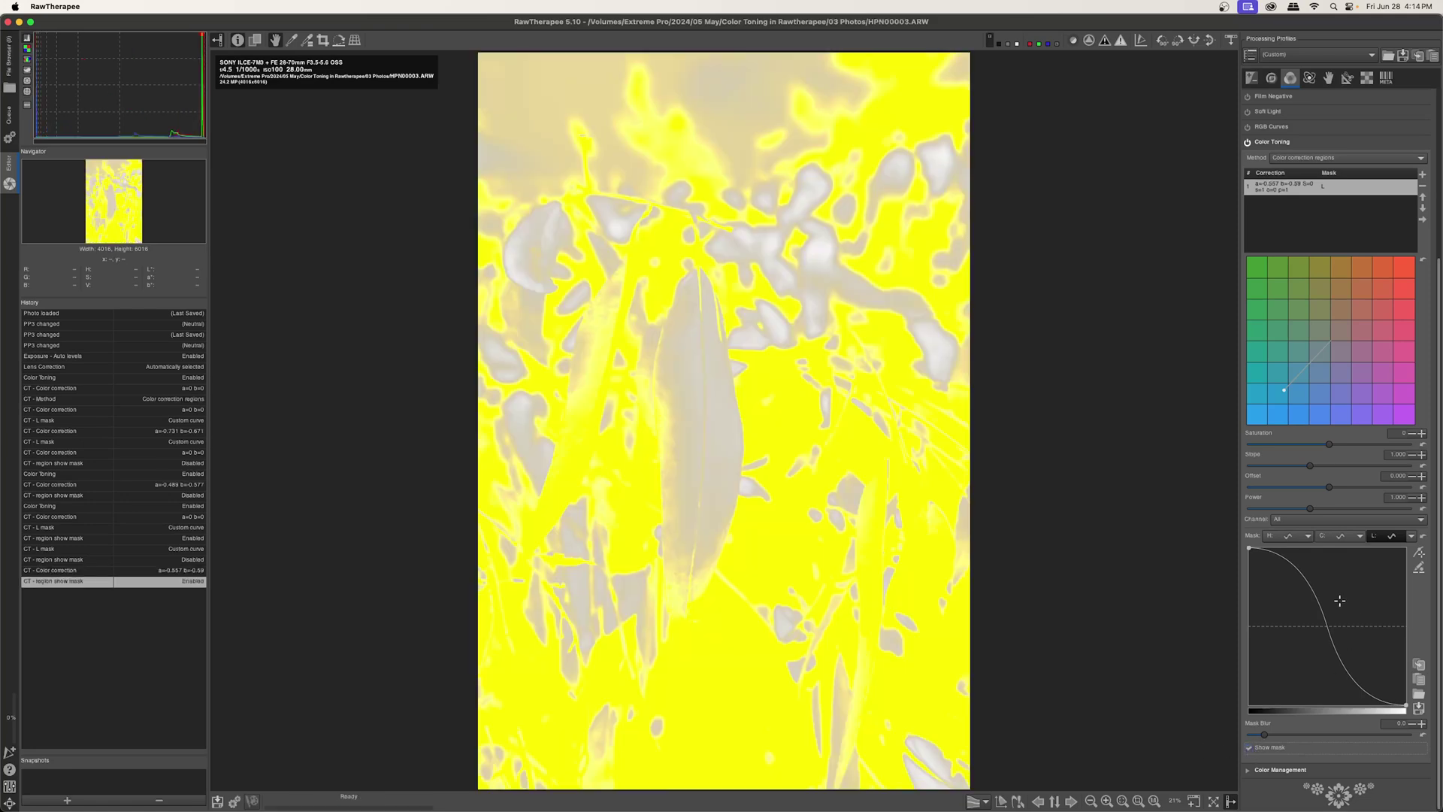
left_click(1328, 628)
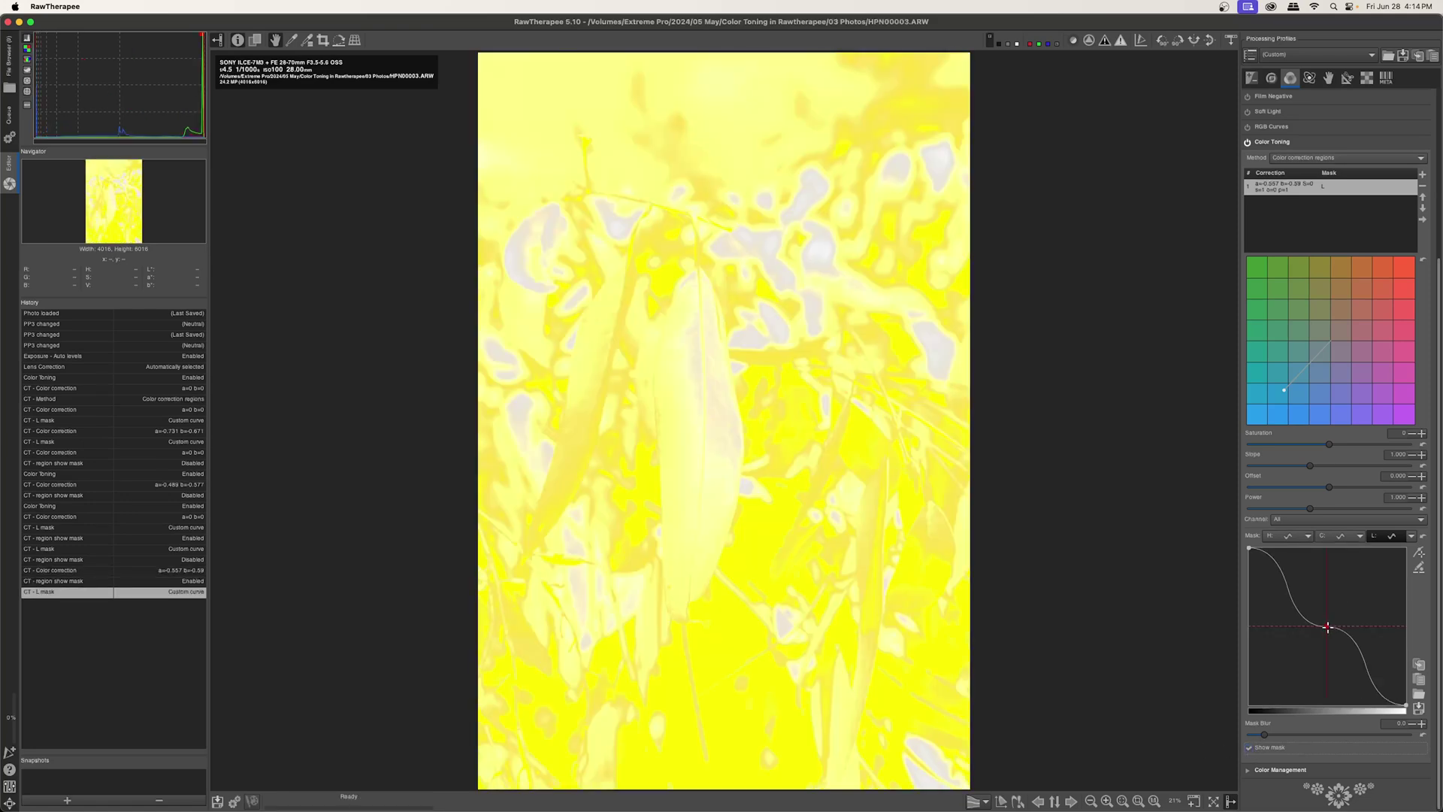
left_click_drag(1328, 627, 1300, 704)
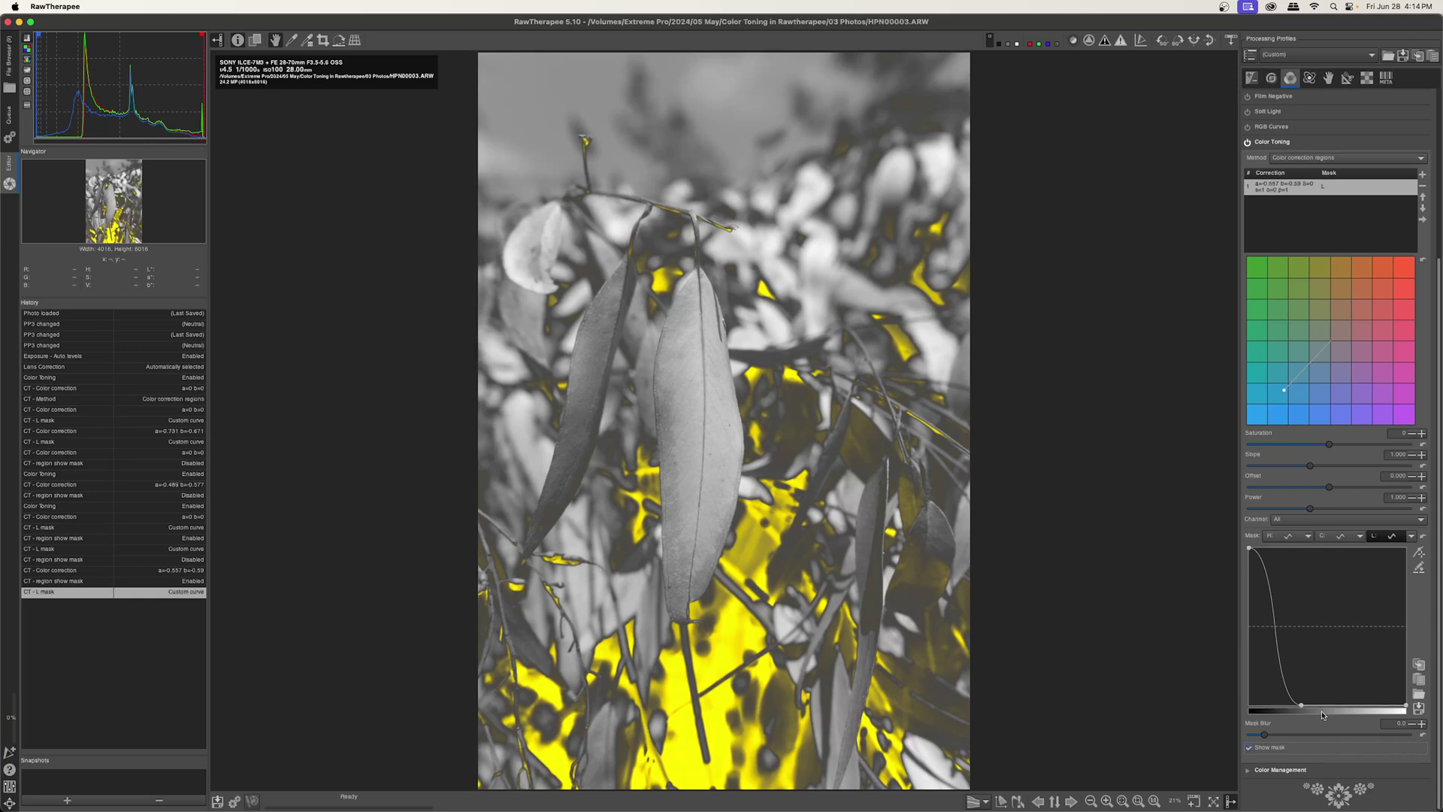
left_click_drag(1303, 704, 1349, 705)
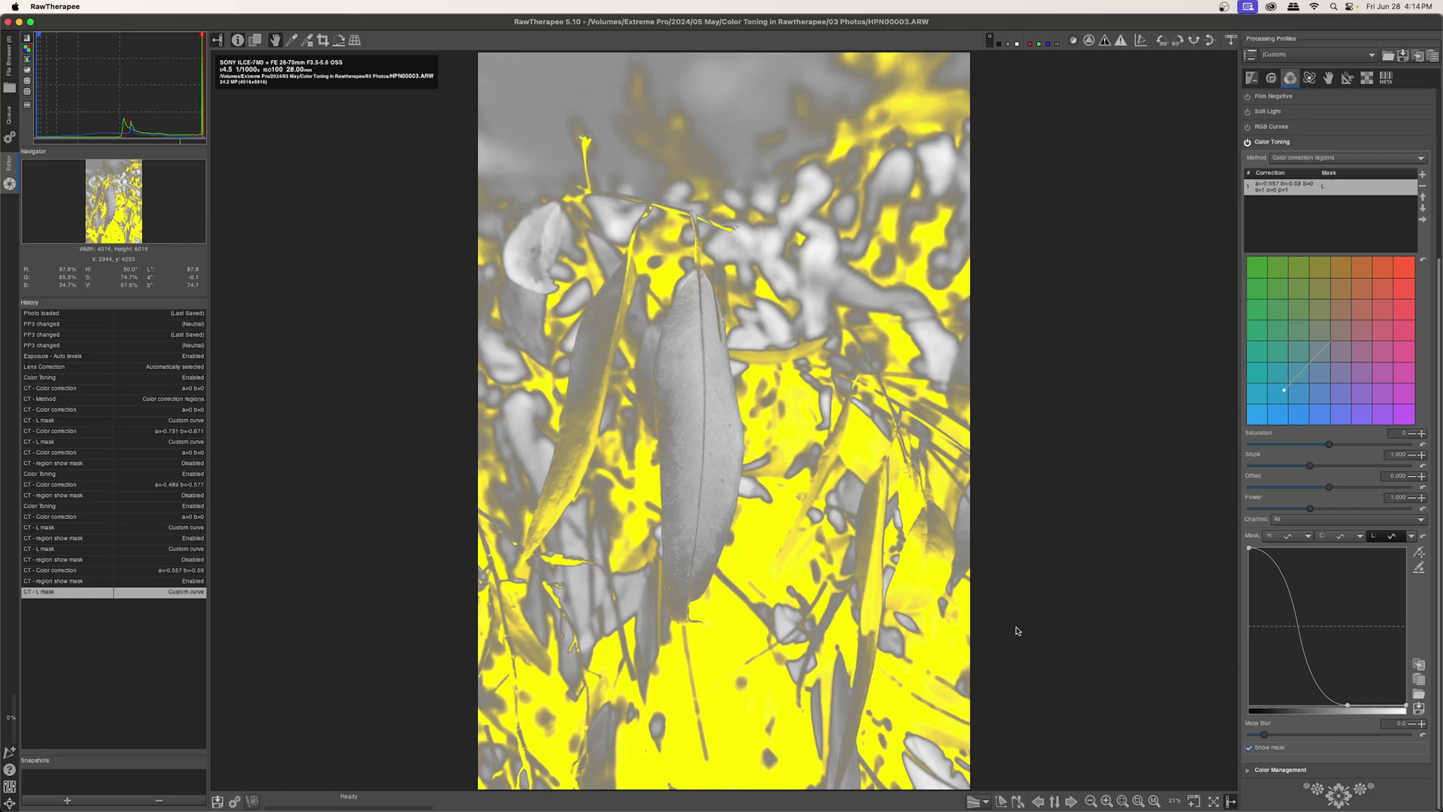
left_click(1249, 747)
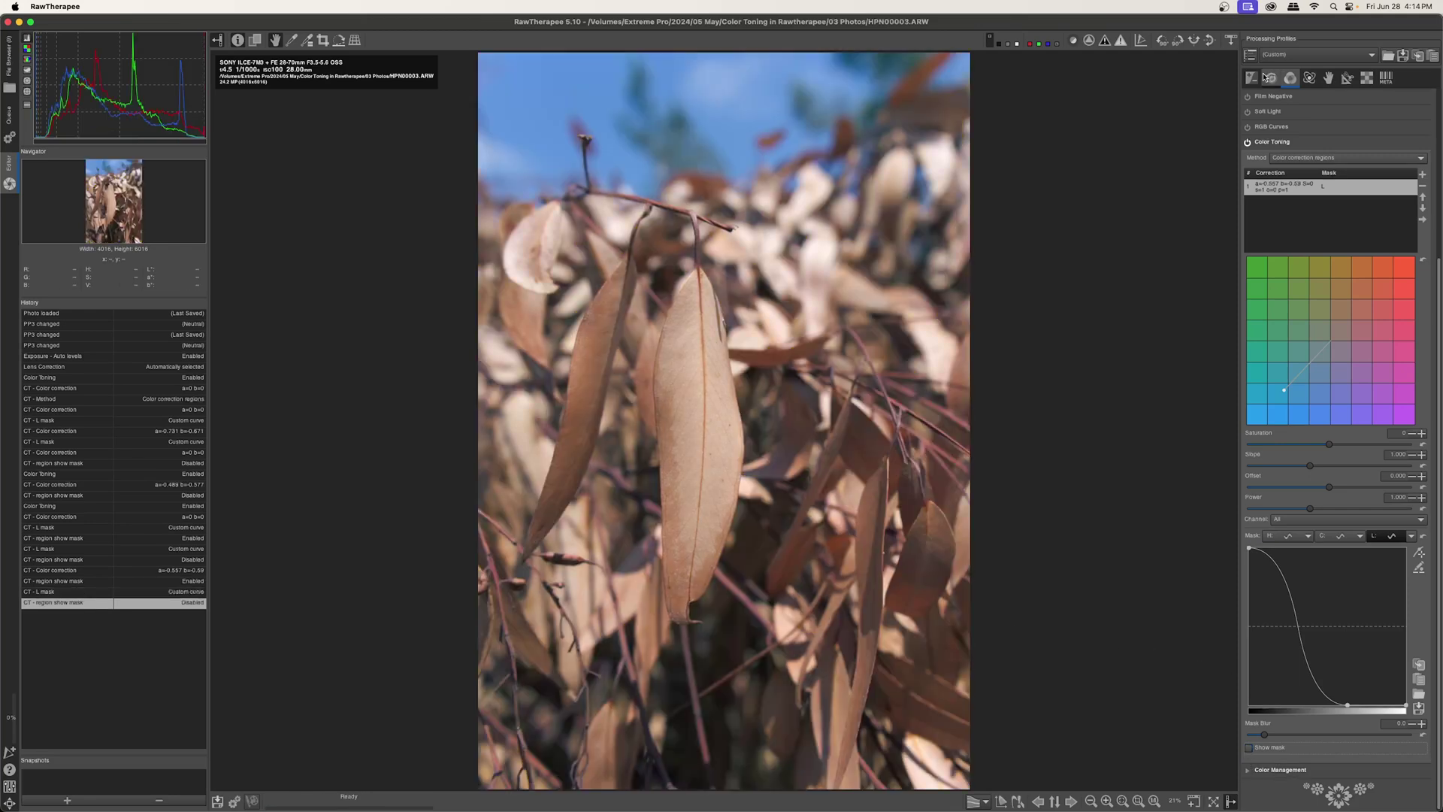
- Toggle Color Toning off and on several times to compare the photo before and after
left_click(1248, 143)
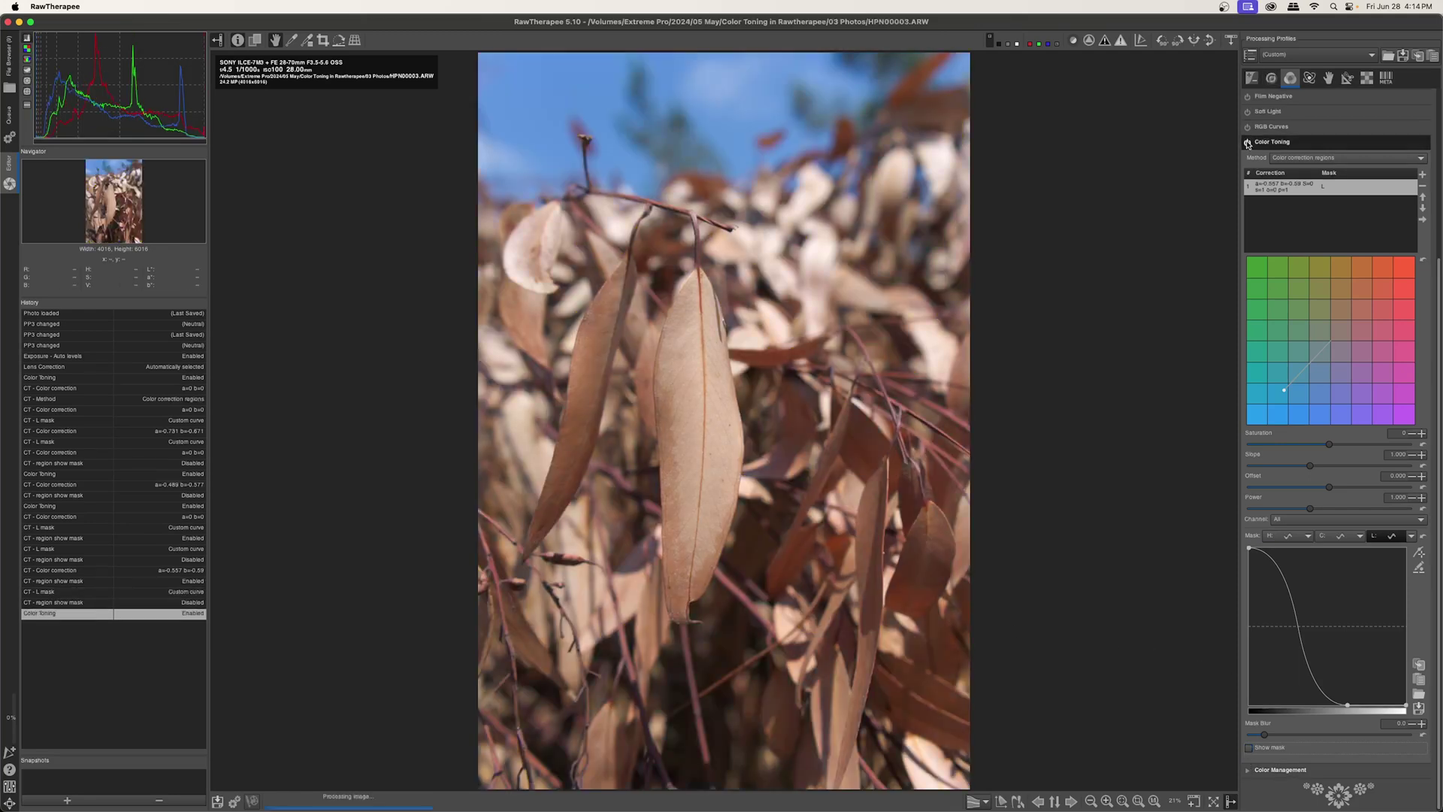
left_click(1248, 142)
left_click(1248, 143)
left_click(1247, 143)
left_click(1248, 143)
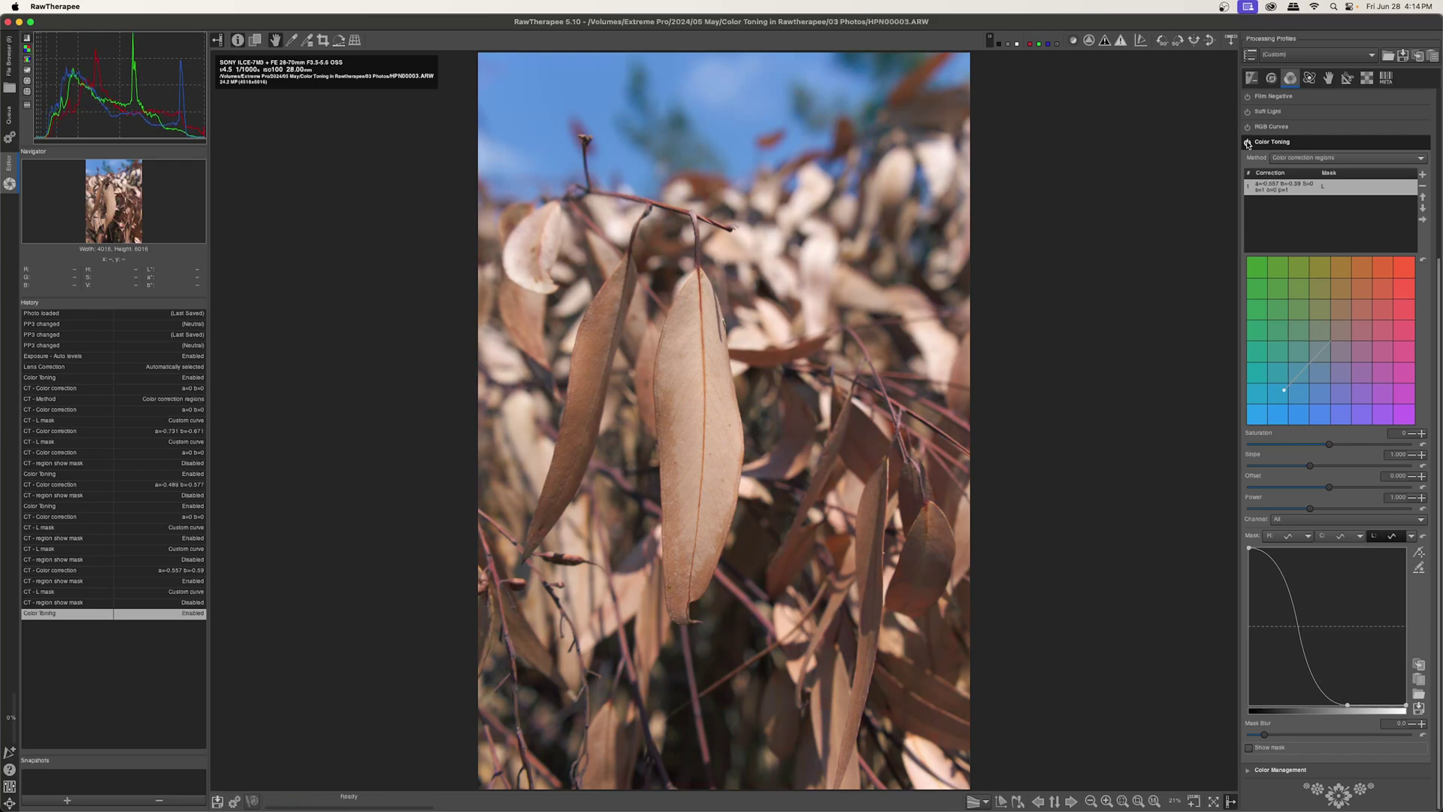
left_click(1248, 143)
left_click(1248, 143)
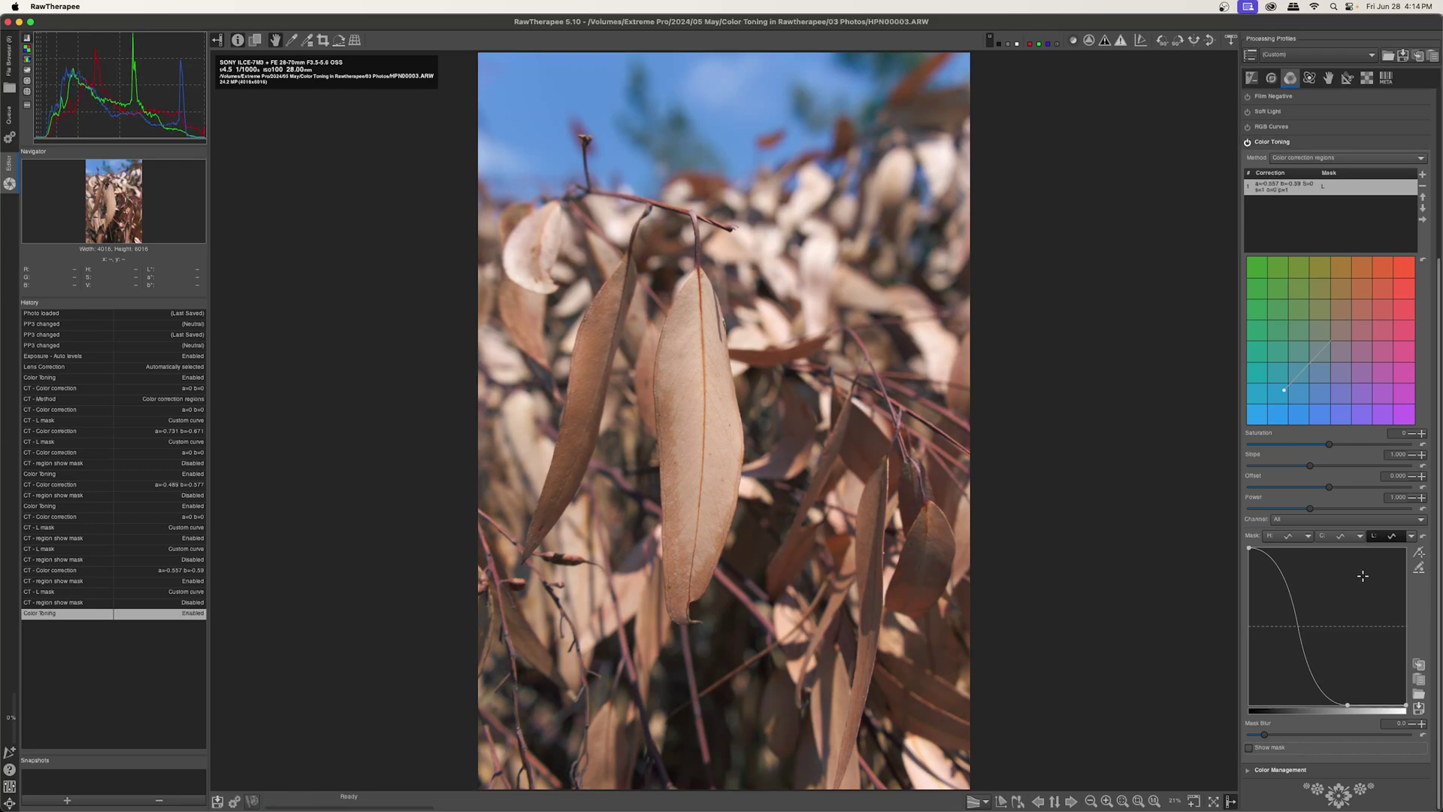
- With the mask shown, adjust the L mask curve points so the falloff starts later
left_click(1249, 748)
mouse_move(1350, 702)
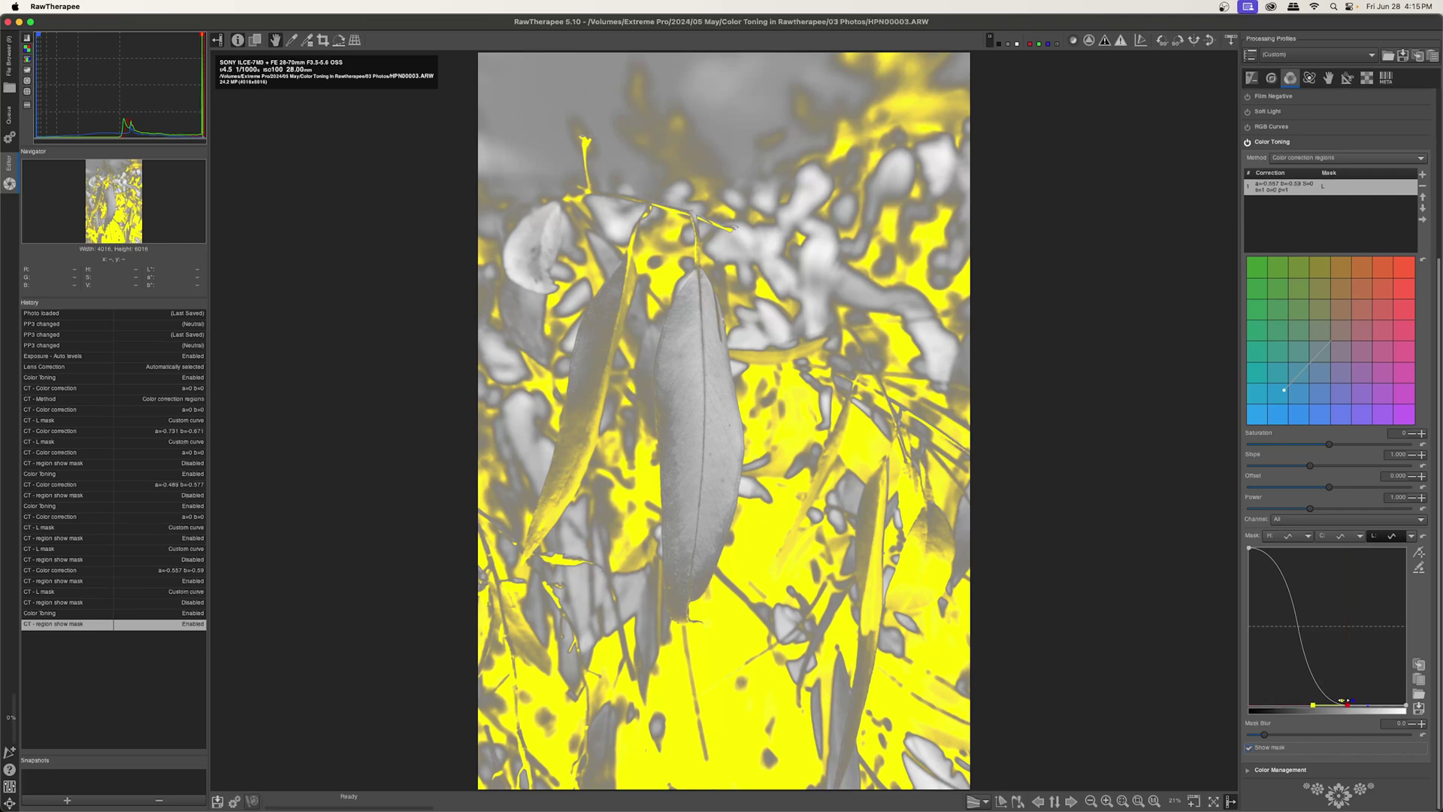
mouse_move(1347, 705)
left_mouse_down()
mouse_move(1297, 705)
mouse_move(1347, 704)
left_mouse_up()
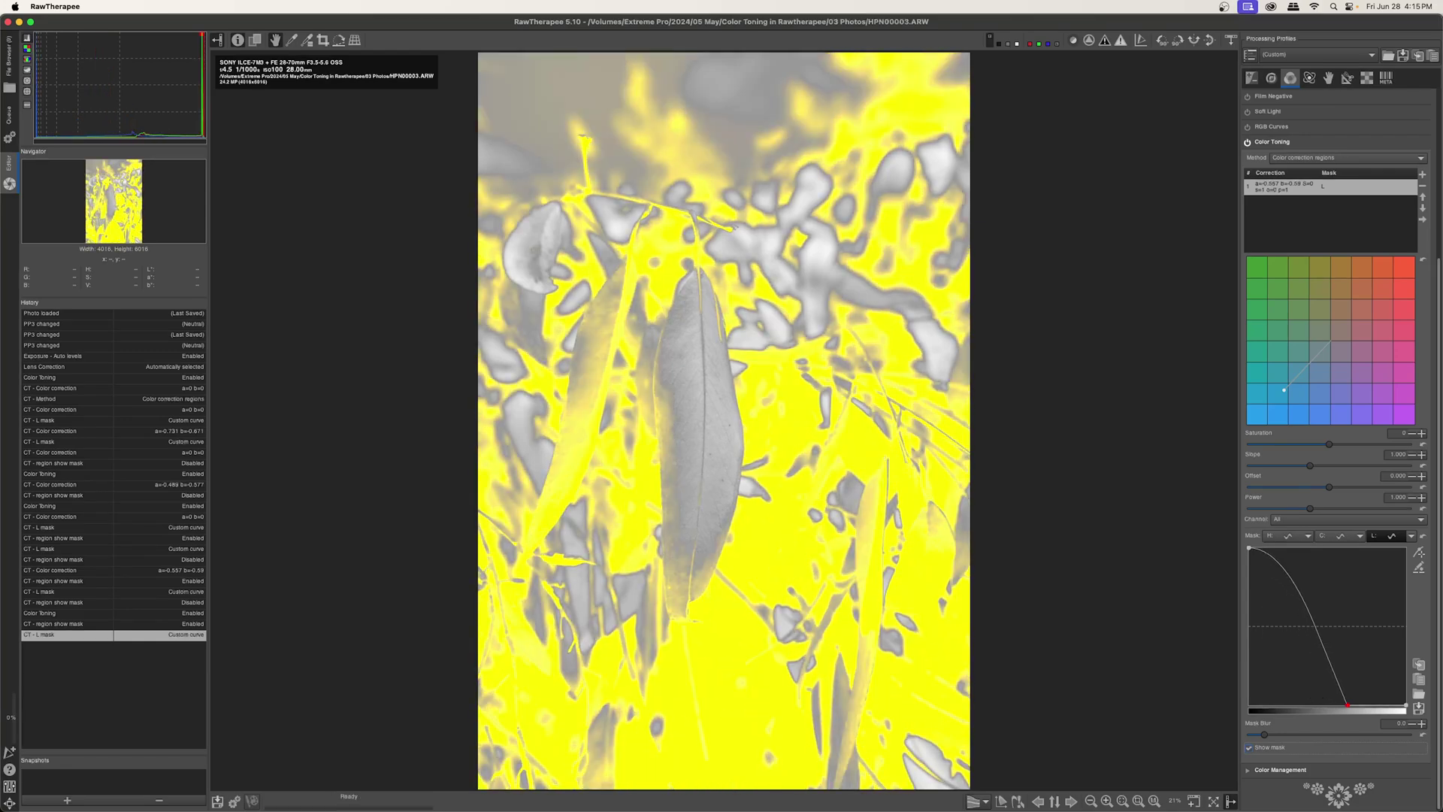
left_click_drag(1347, 704, 1372, 728)
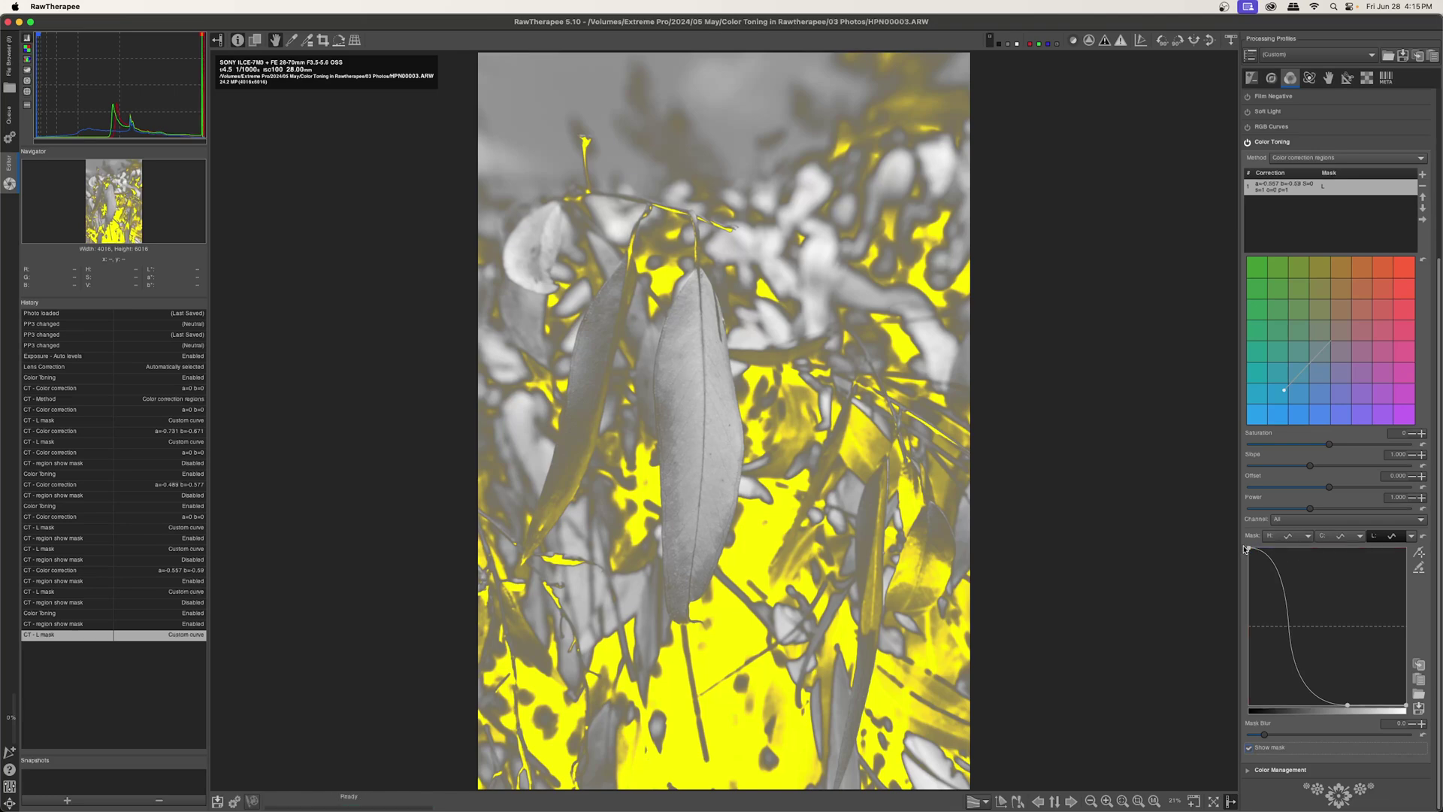
left_click_drag(1249, 549, 1250, 548)
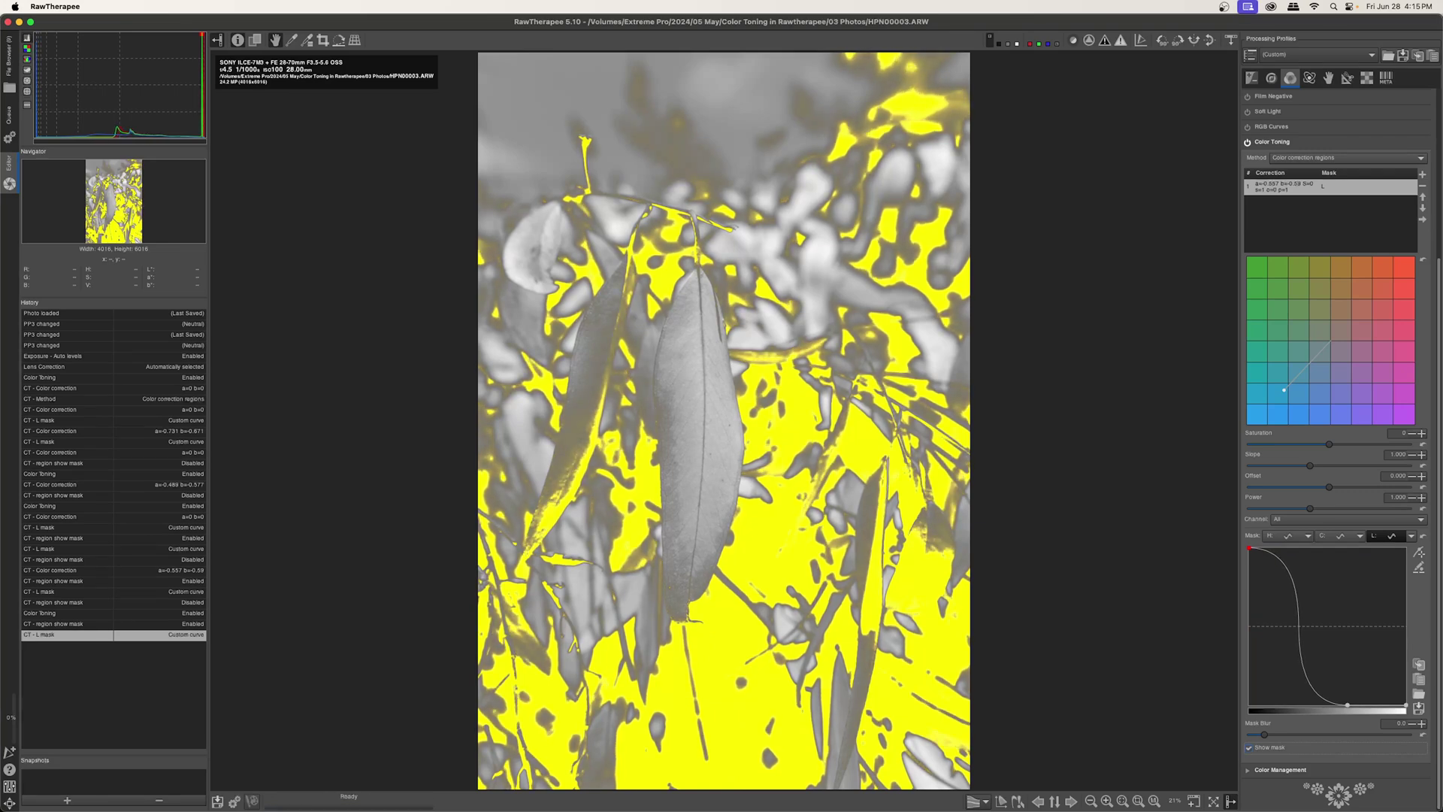
left_click(1249, 749)
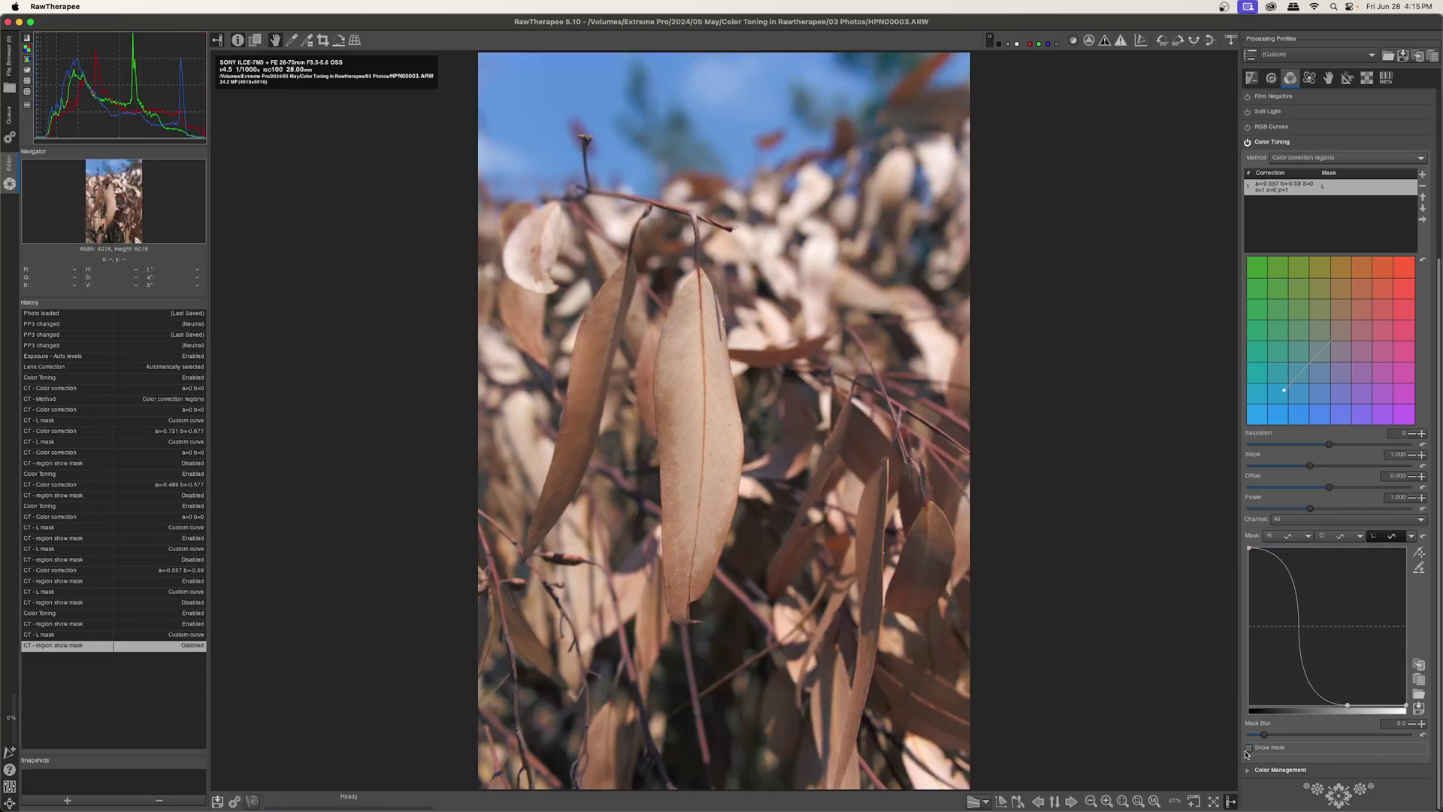
- Move the correction point to a=-1, b=-1 for full teal and toggle Color Toning to compare
left_click(1247, 142)
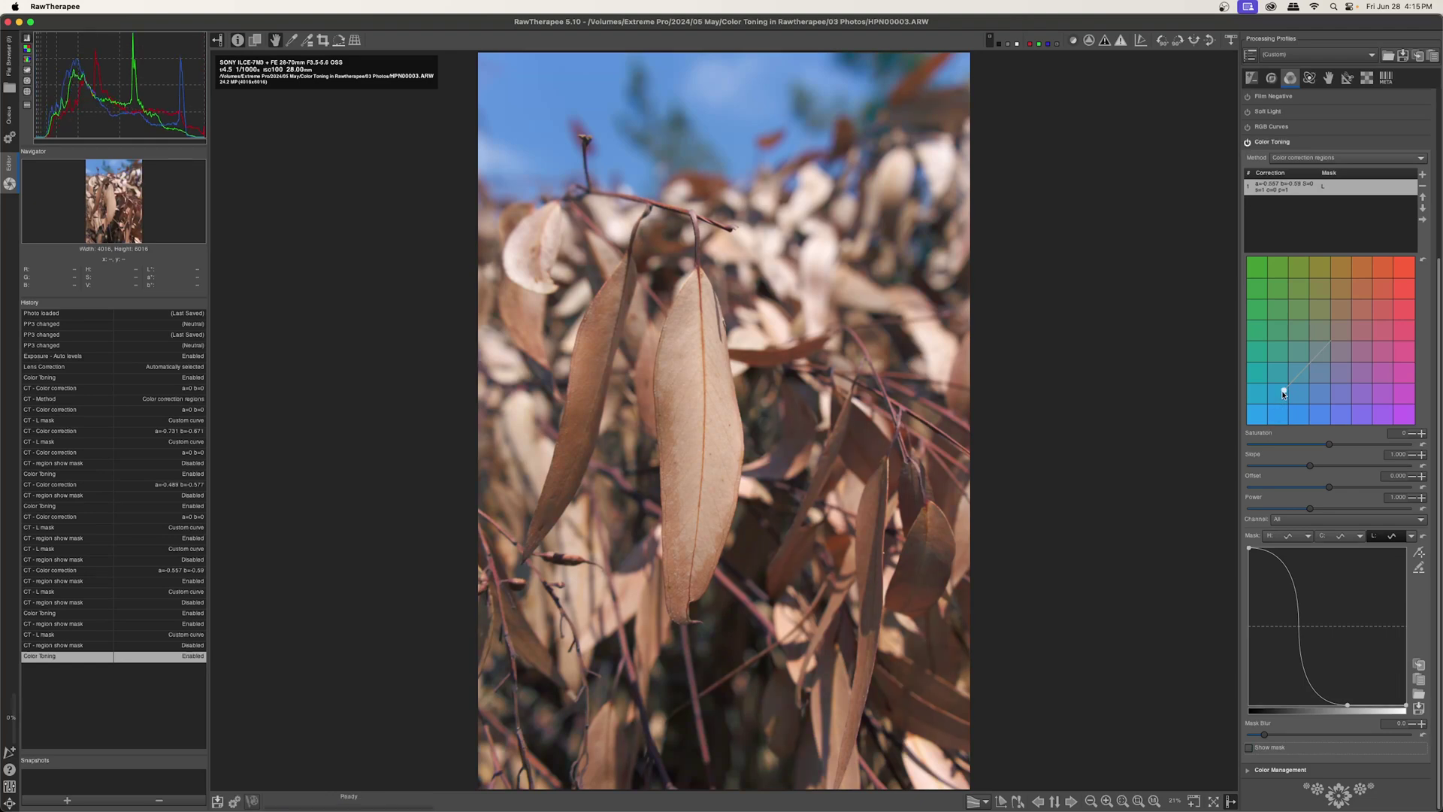
left_click_drag(1283, 393, 1242, 437)
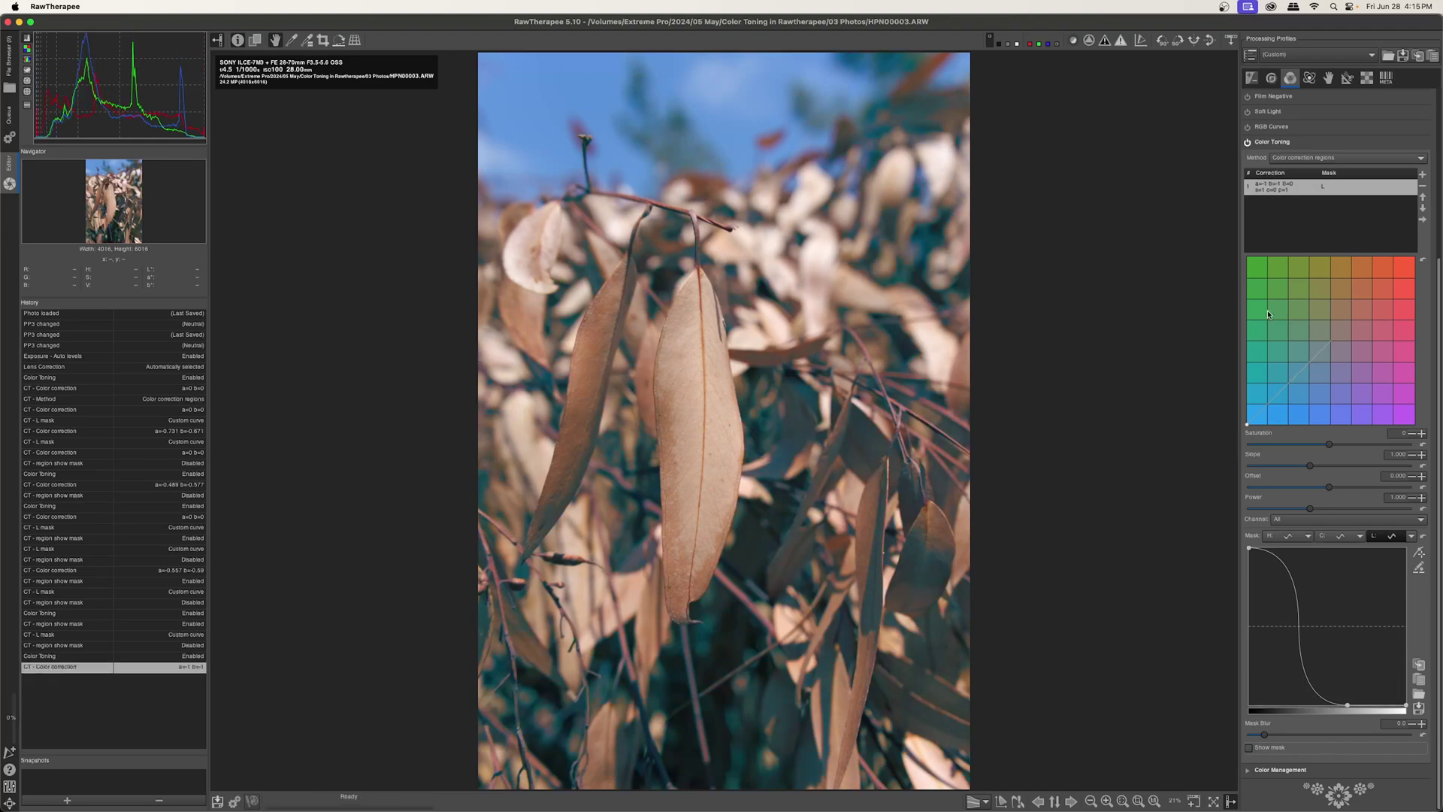
left_click(1248, 142)
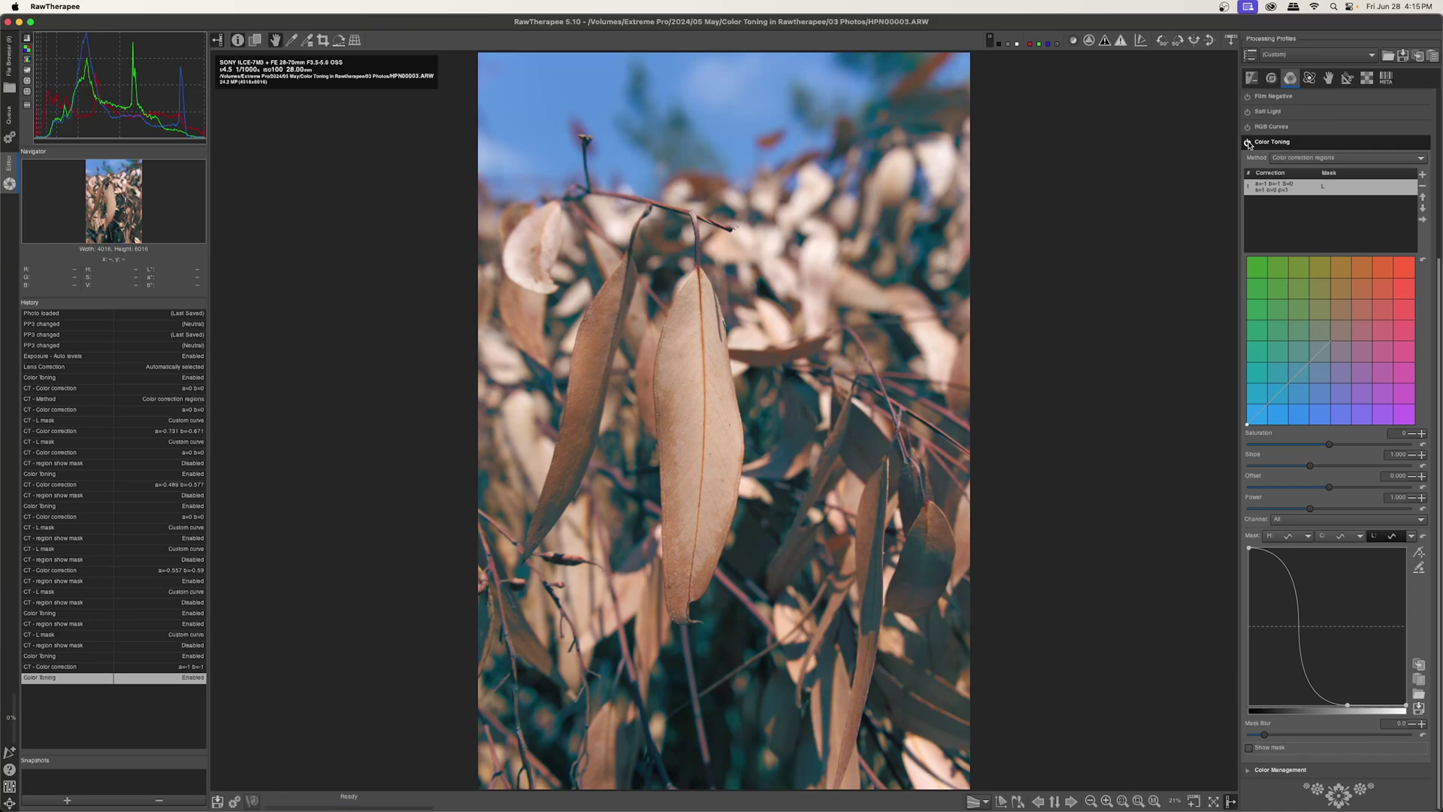
left_click(1248, 142)
left_click(1247, 142)
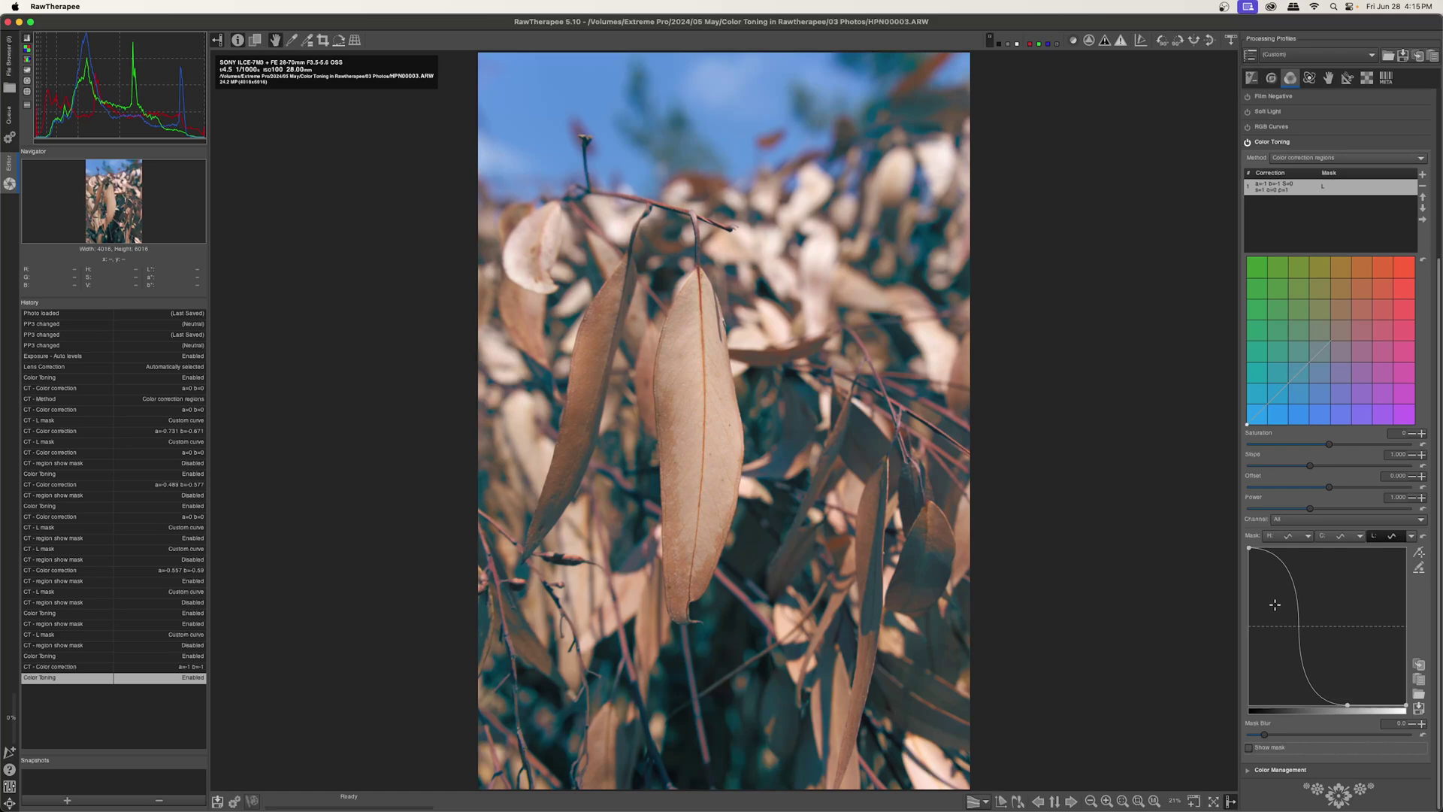
left_click(1250, 748)
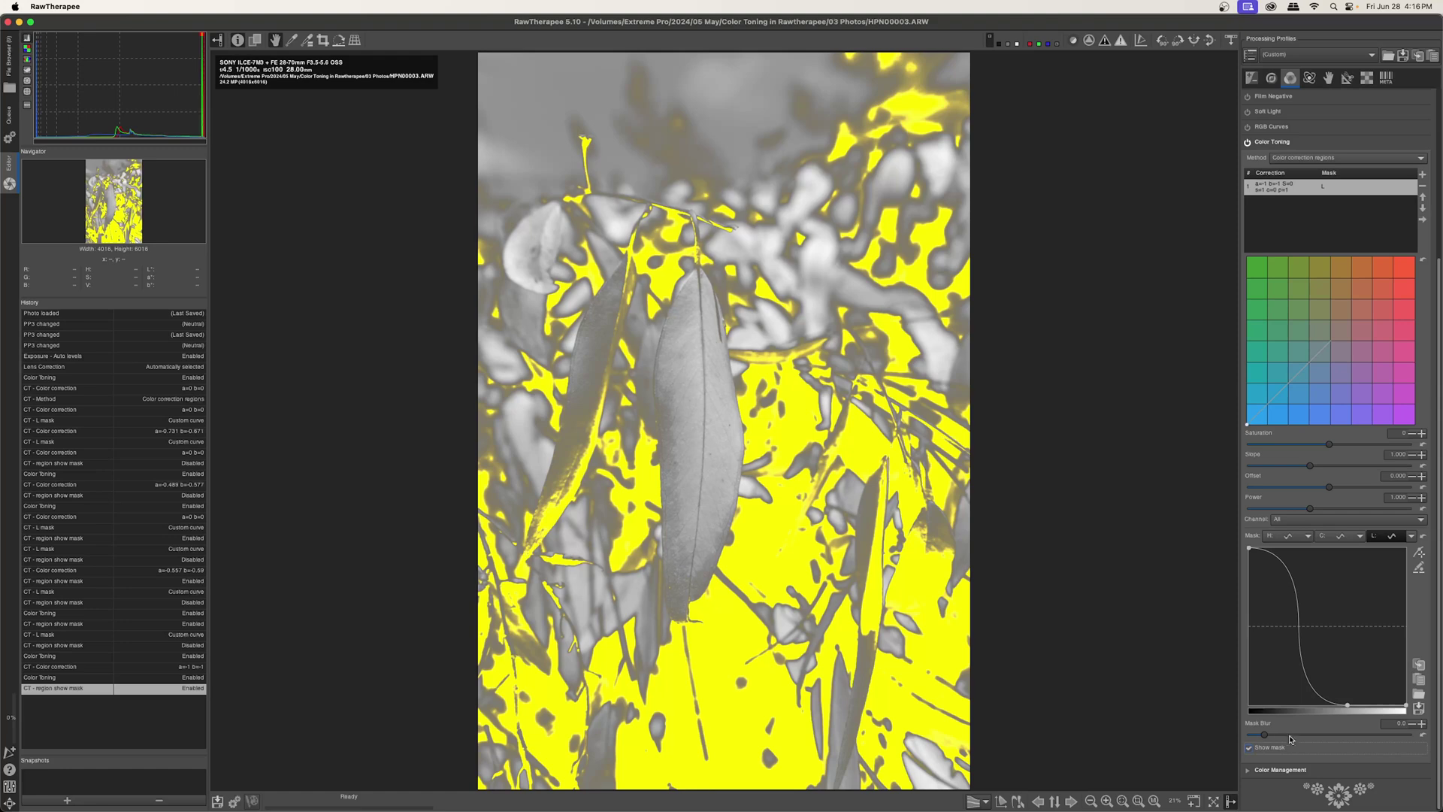
- Test Mask Blur values such as 21.5 and 9.0, settle at 0, and ease the teal slightly toward neutral
left_click_drag(1263, 739, 1246, 740)
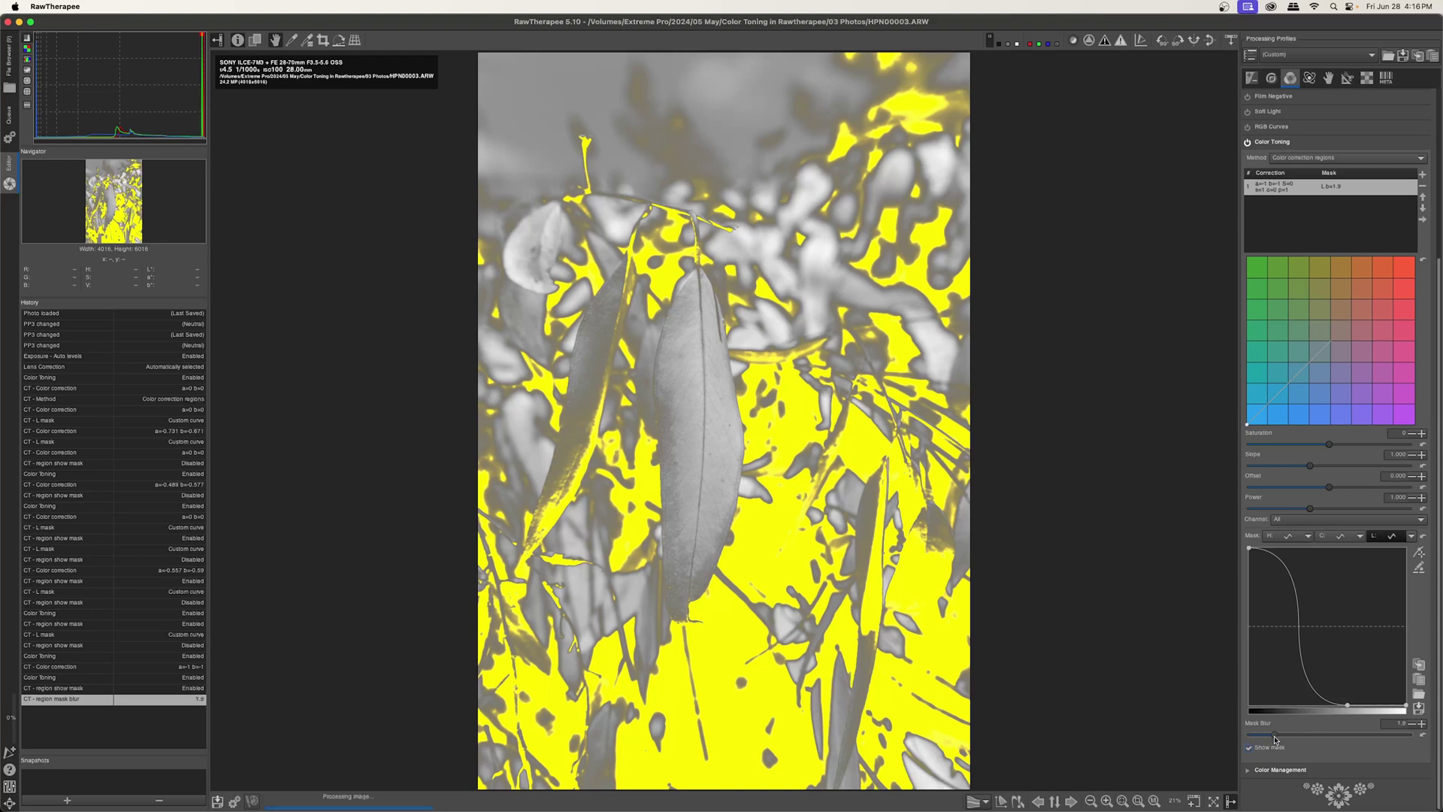
left_click_drag(1276, 739, 1327, 741)
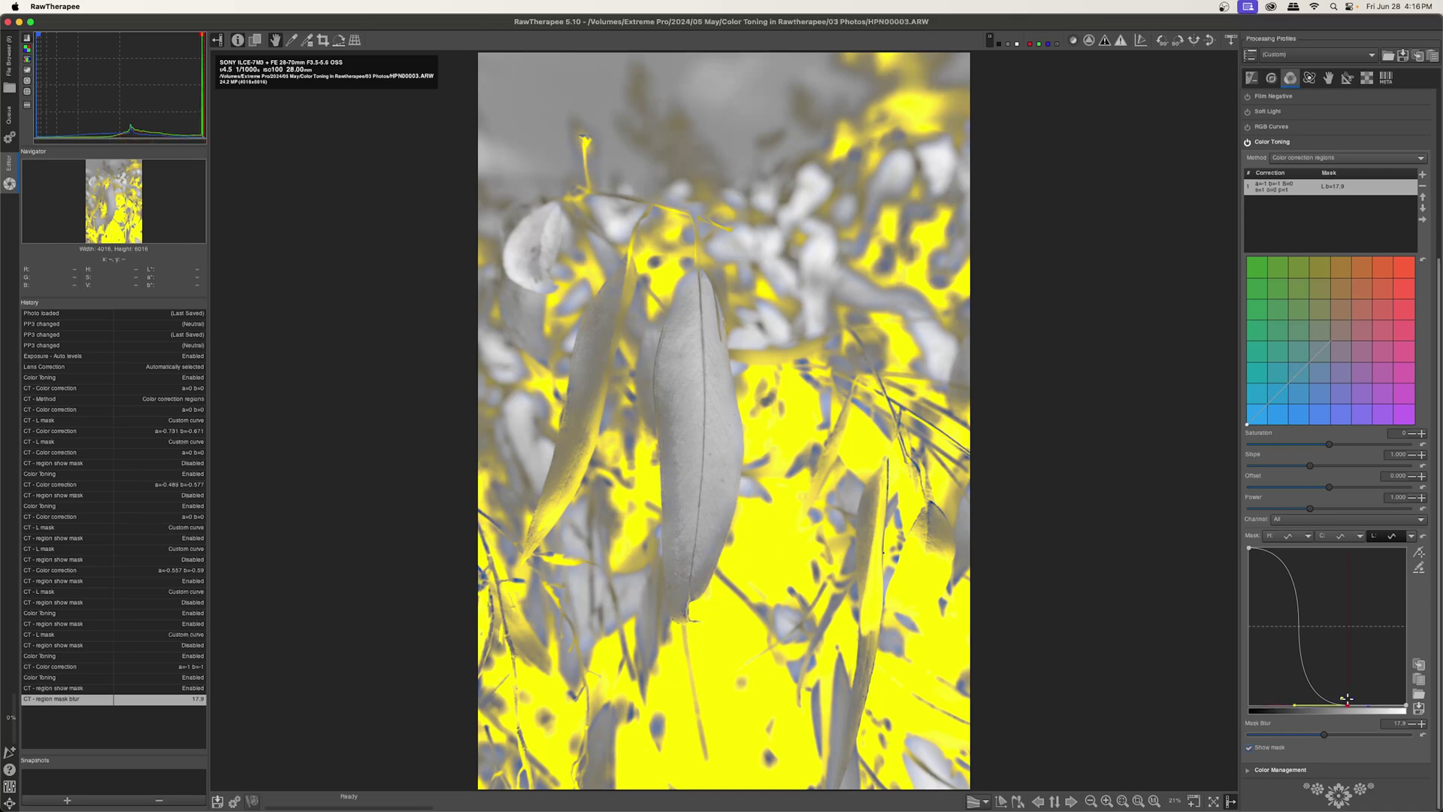
left_click(1250, 749)
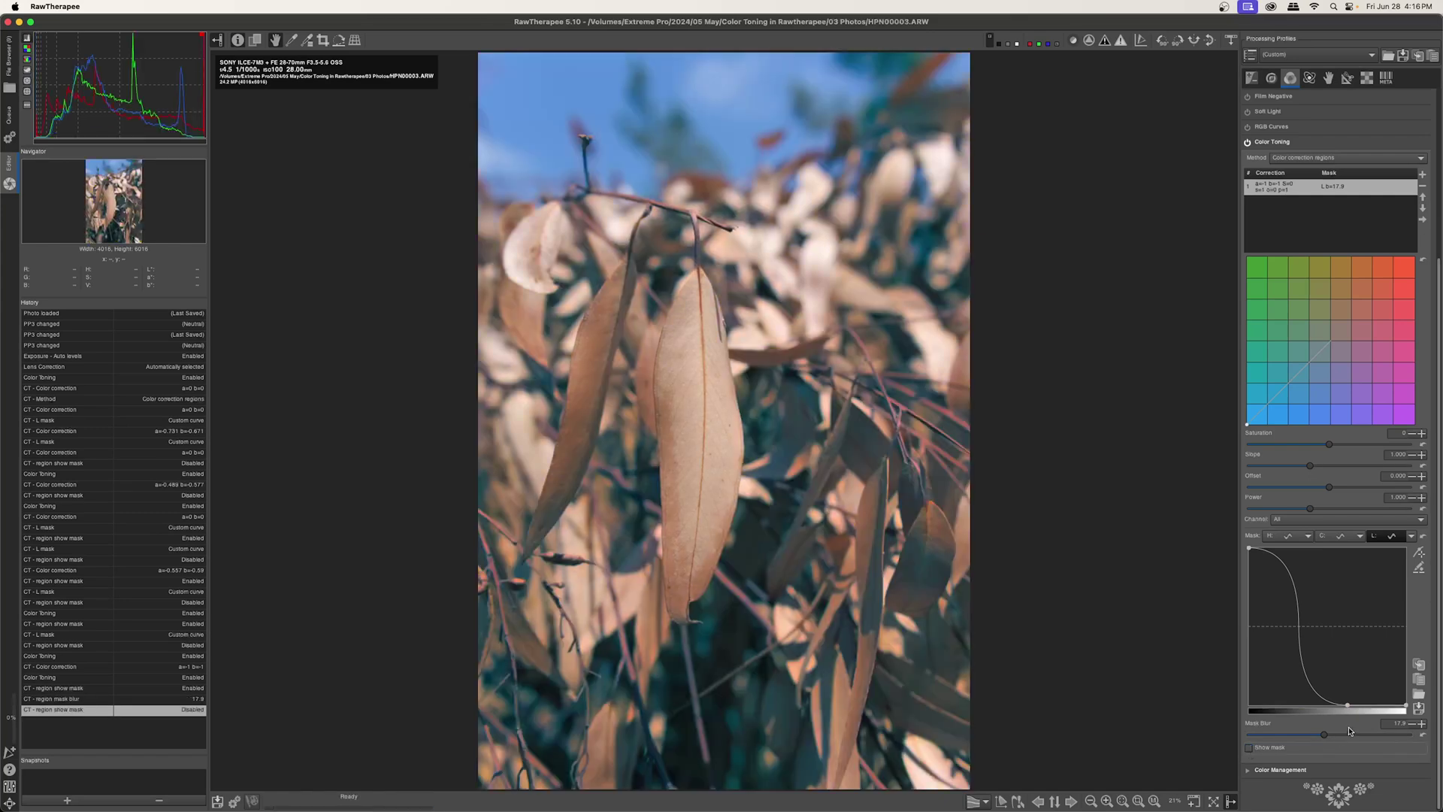
left_click_drag(1326, 736, 1123, 754)
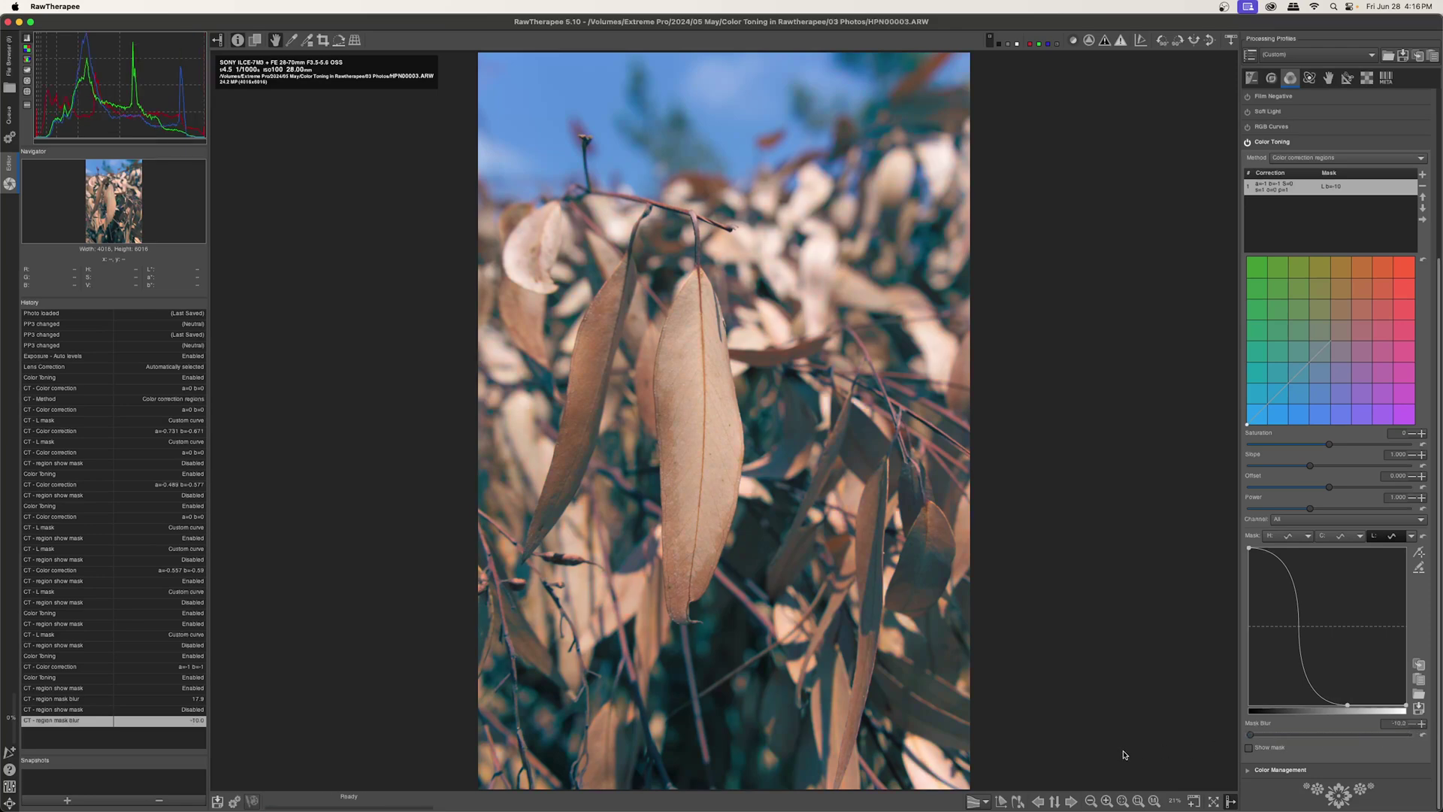
left_click_drag(1251, 736, 1305, 741)
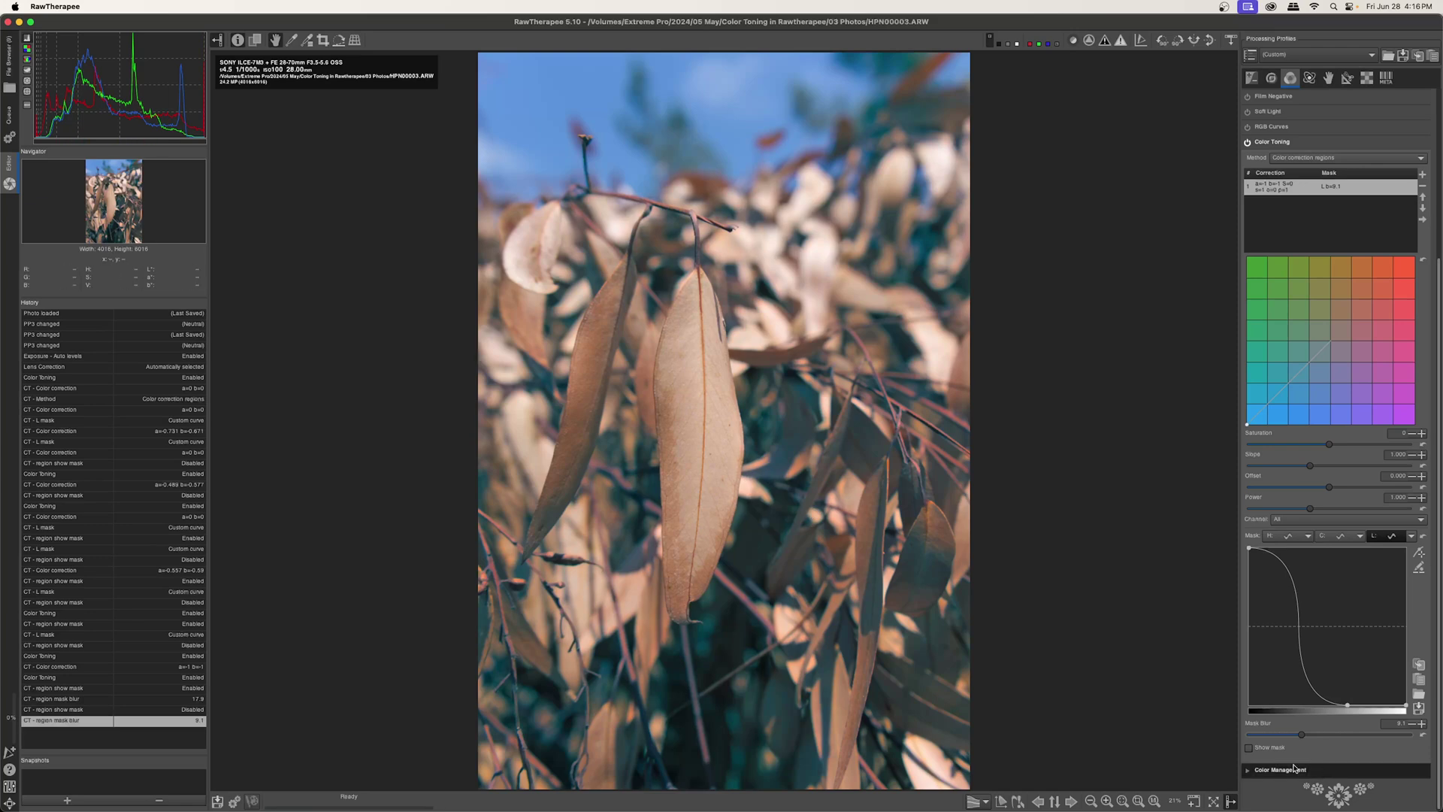
key("Left")
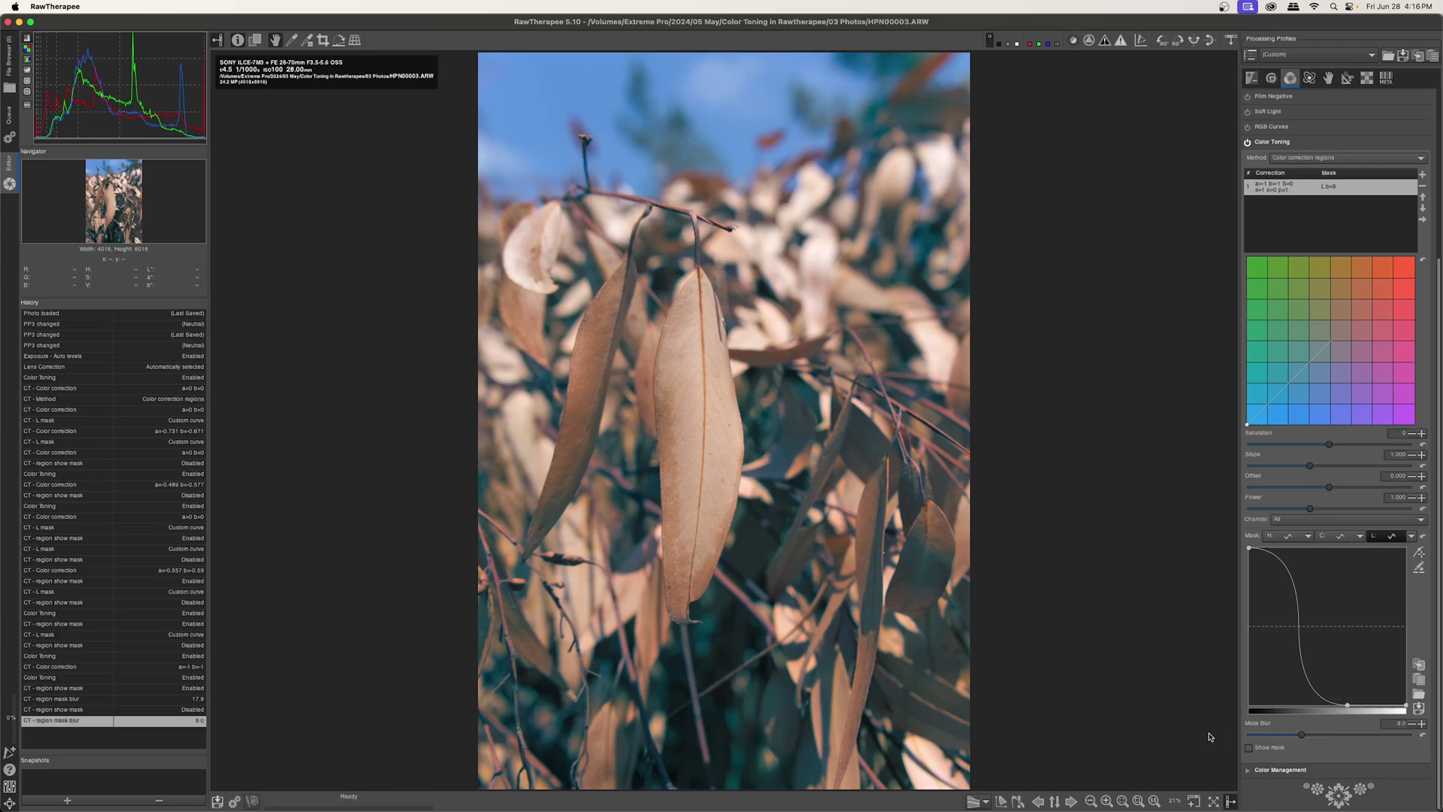
left_click_drag(1301, 735, 1215, 737)
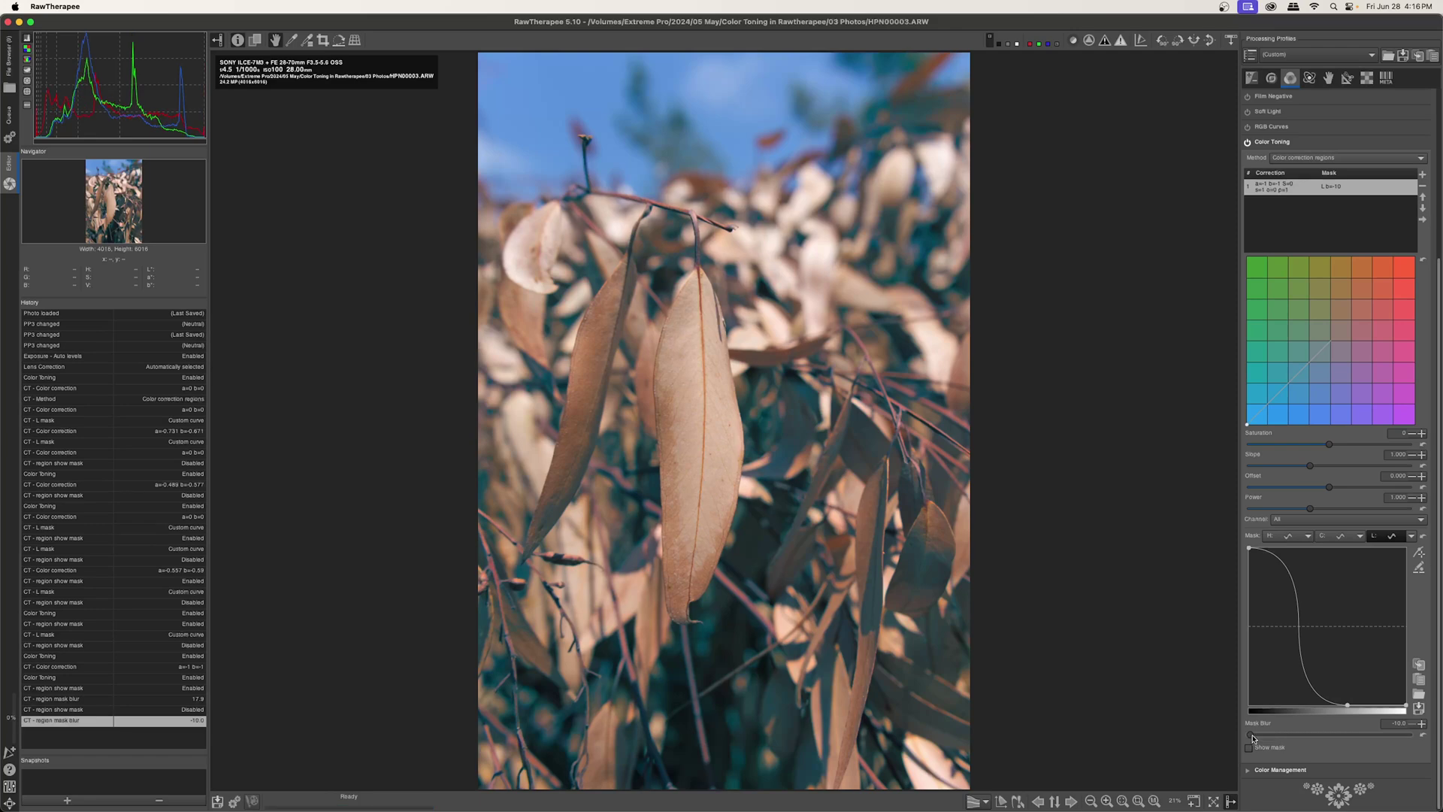
left_click_drag(1253, 739, 1264, 734)
mouse_move(1249, 423)
left_mouse_down()
mouse_move(1293, 385)
mouse_move(1267, 405)
left_mouse_up()
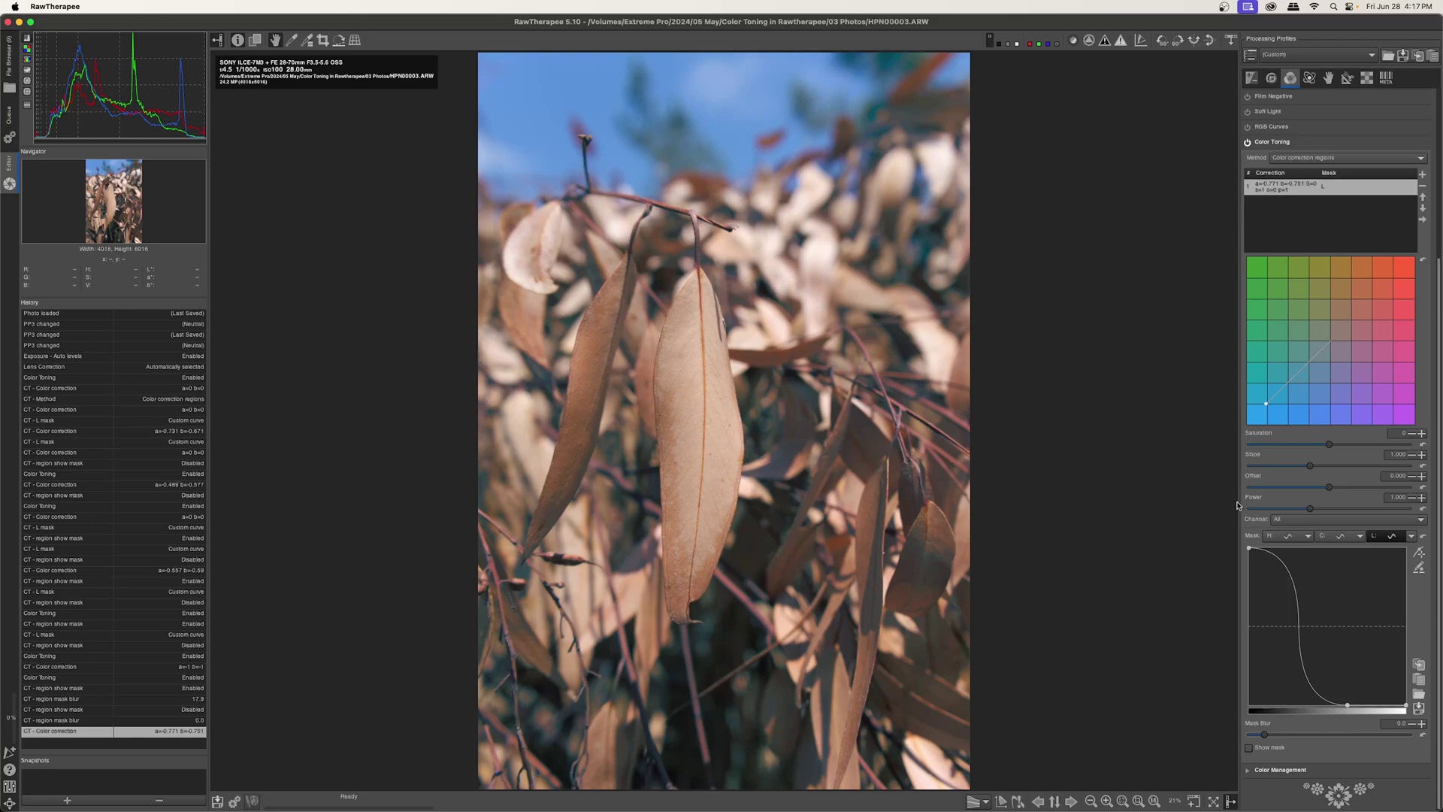
- Switch the region's H mask to an editable curve and briefly preview the mask
left_click(1309, 537)
left_click(1335, 559)
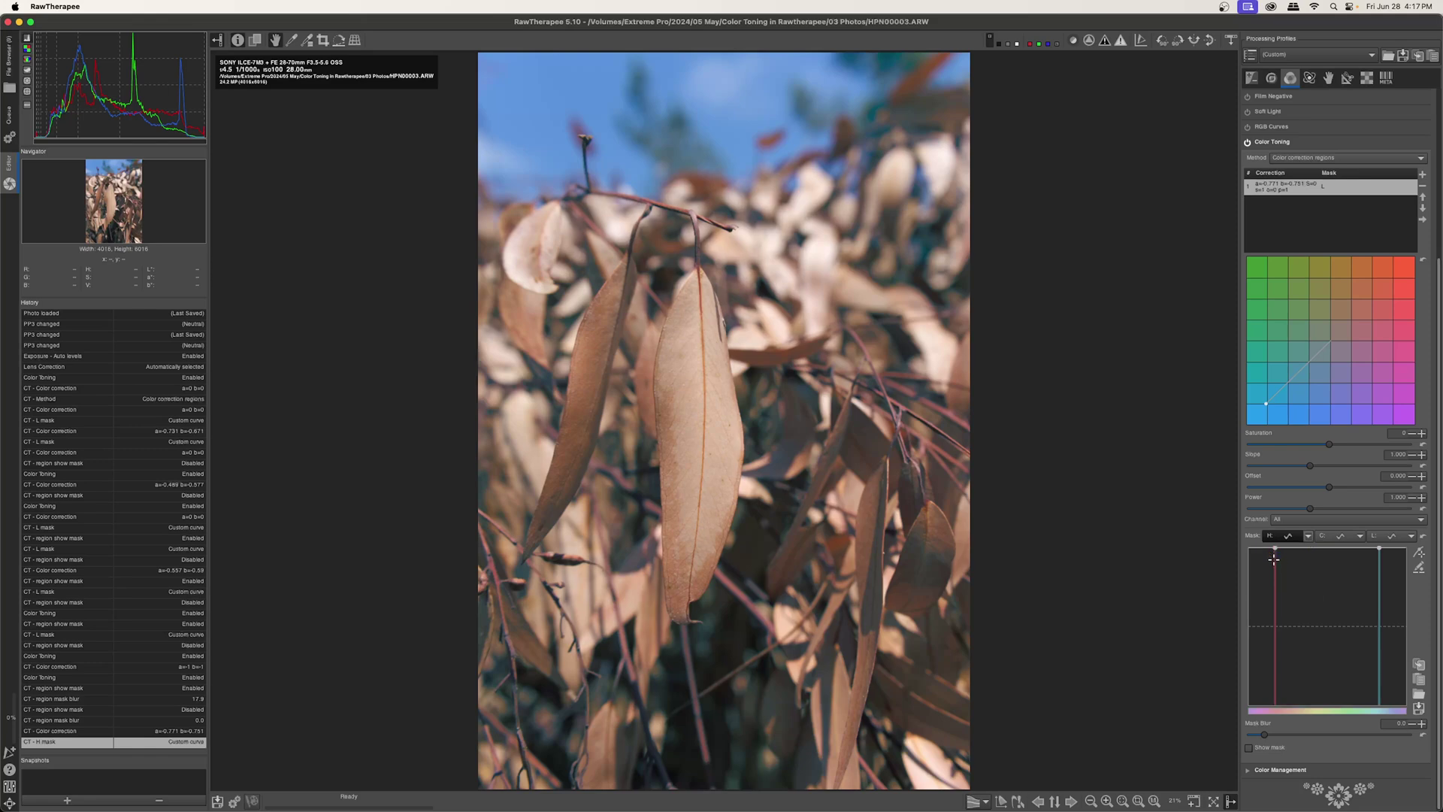
left_click(1248, 748)
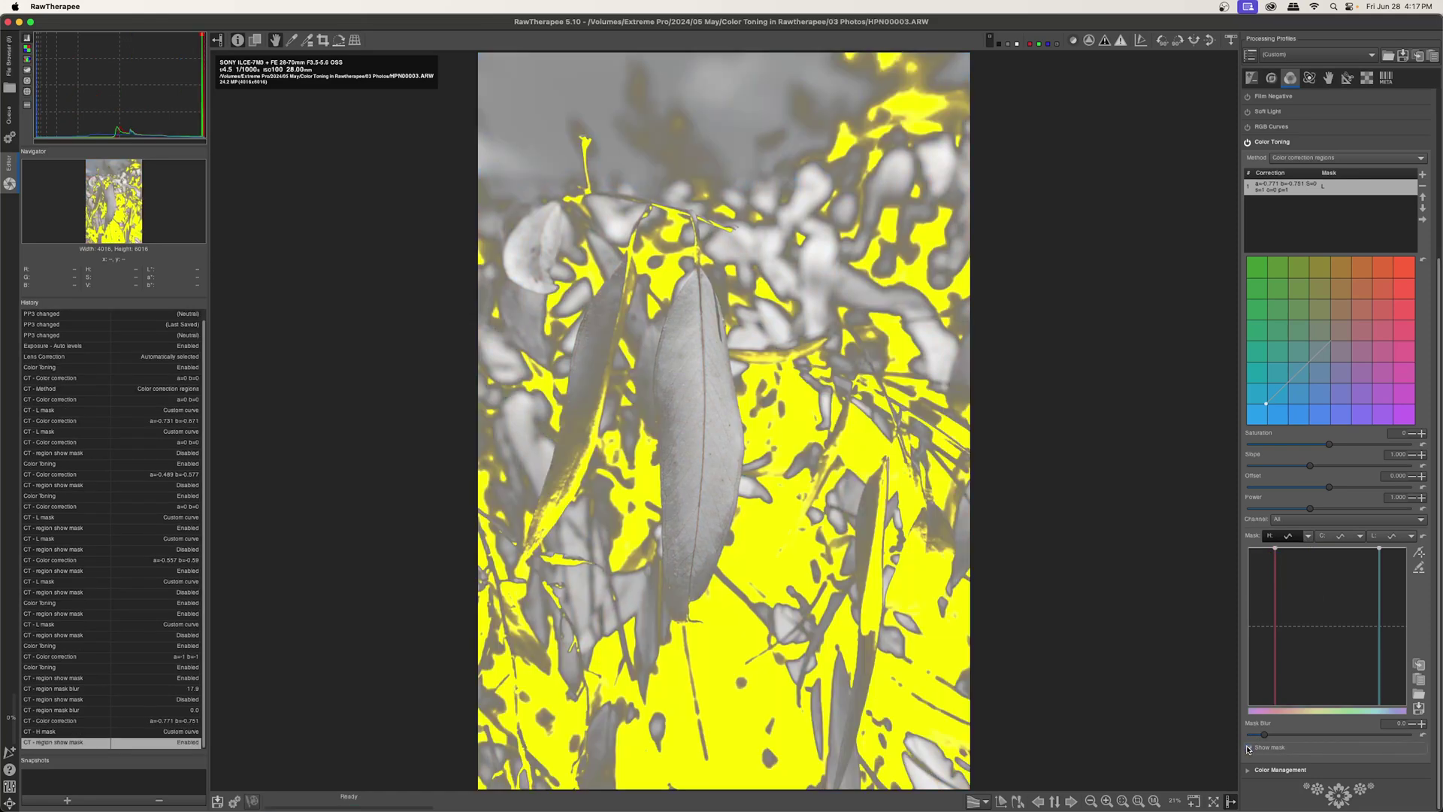
left_click(1248, 748)
- Flatten the L mask curve to linear and set the H mask curve type to Equalizer
left_click(1412, 539)
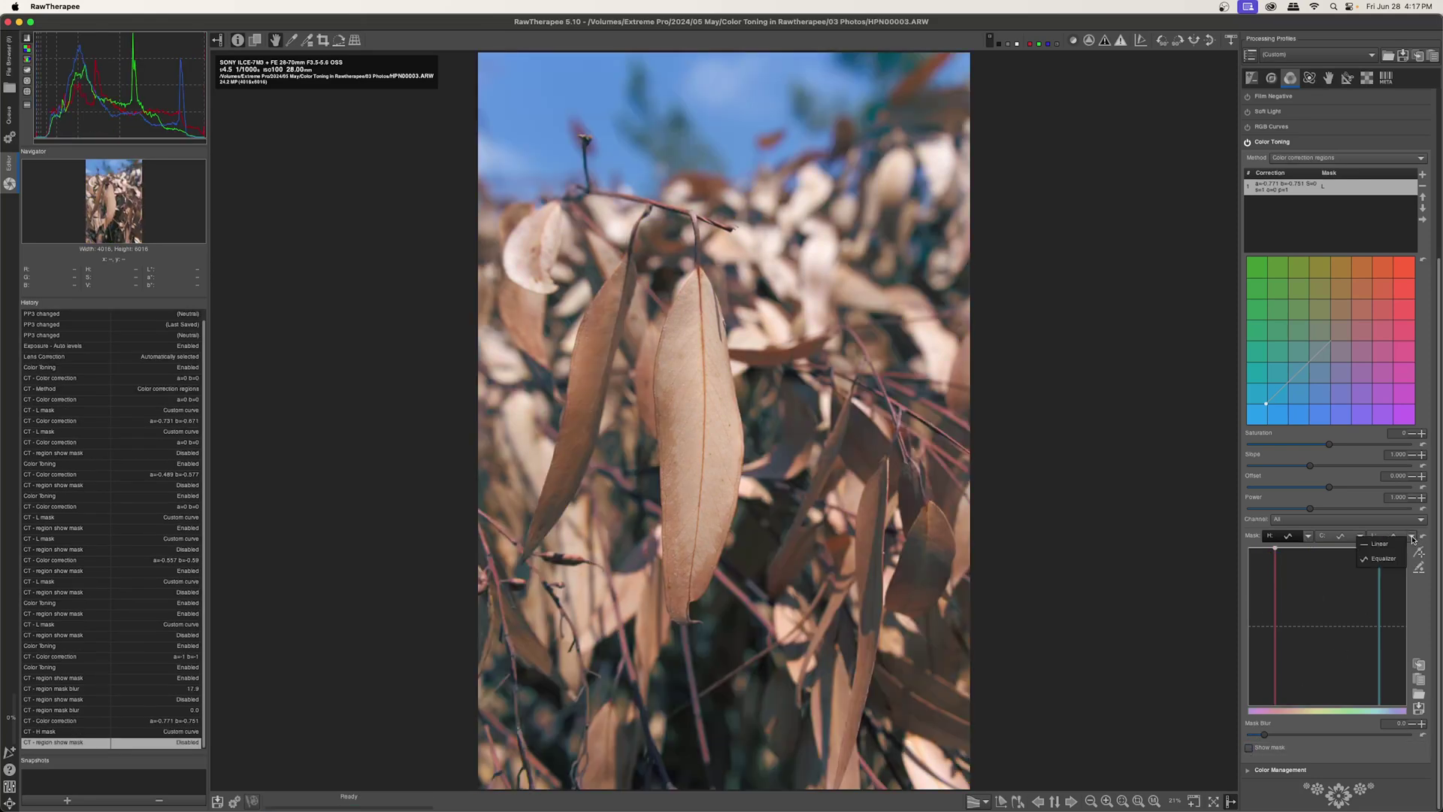
left_click(1392, 546)
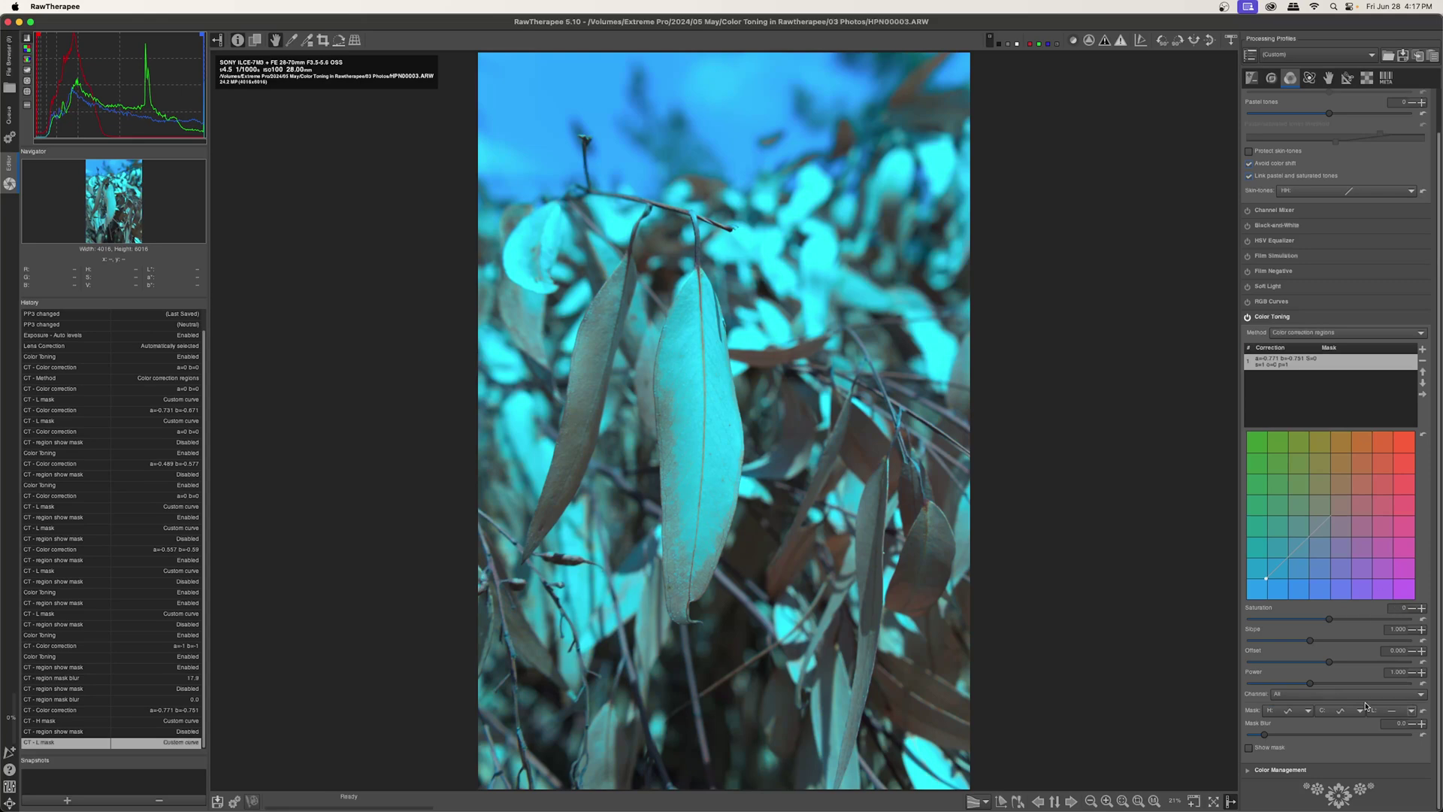
left_click(1411, 710)
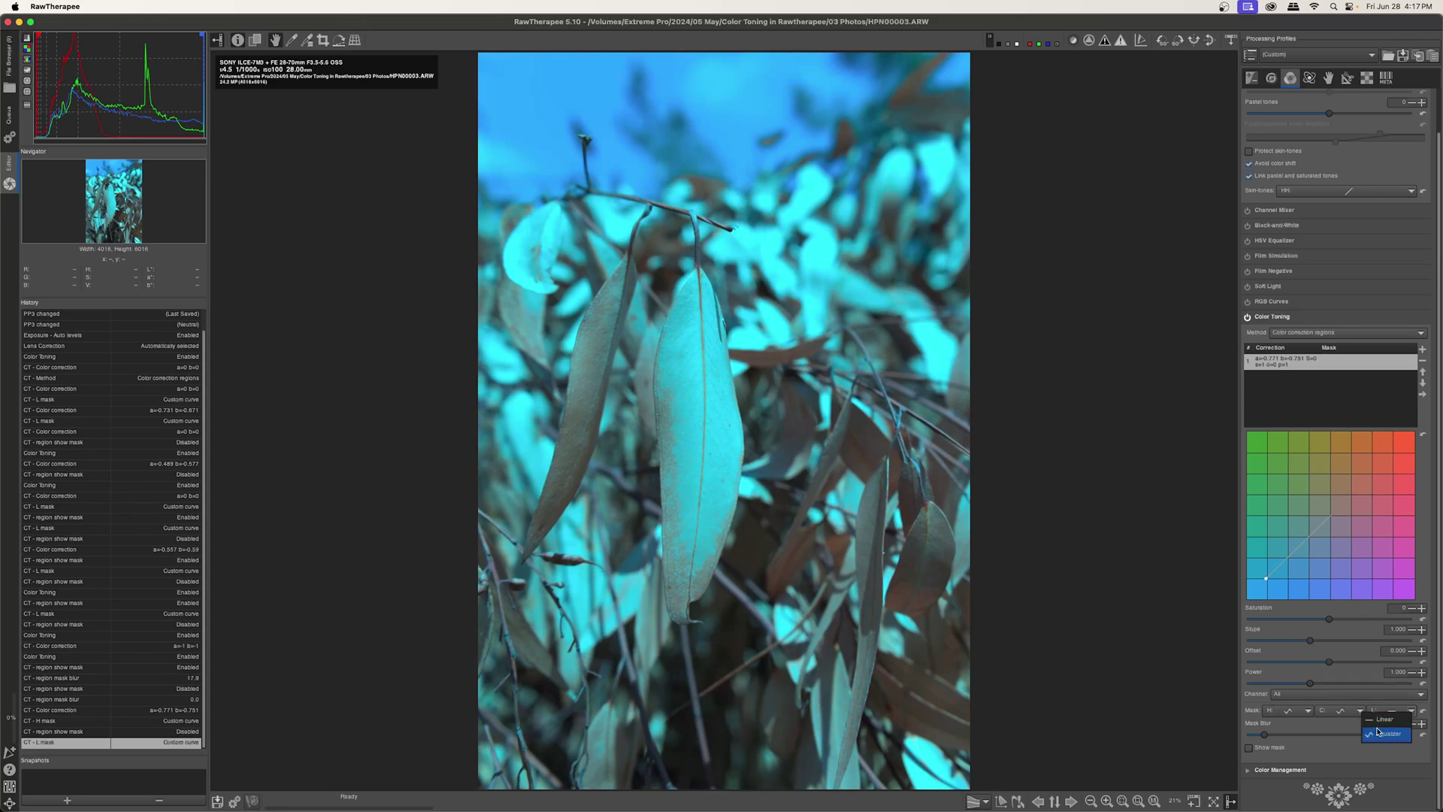
left_click(1308, 710)
left_click(1309, 710)
left_click(1325, 733)
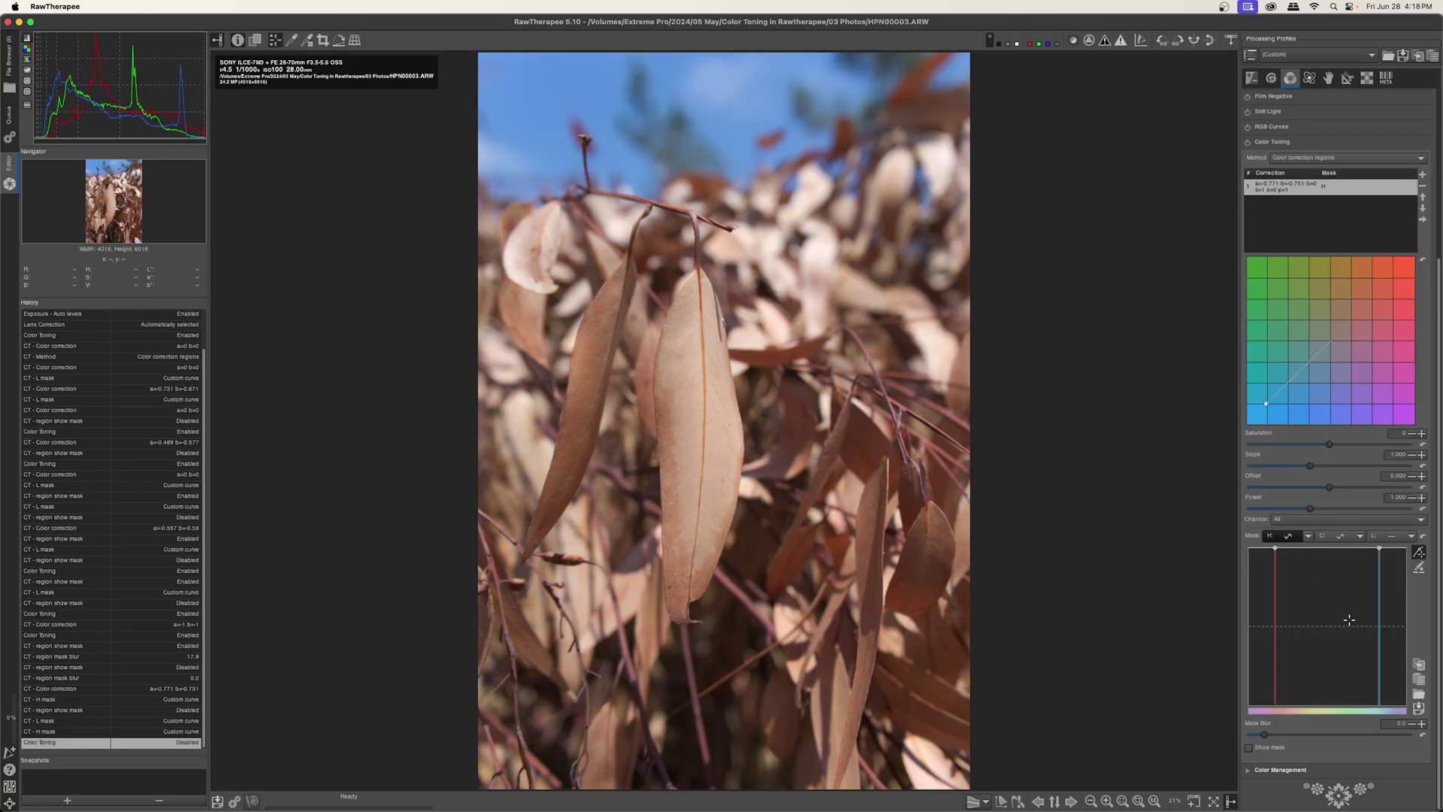
- Re-enable Color Toning and reset the correction grid to neutral a=0 b=0
left_click(1248, 142)
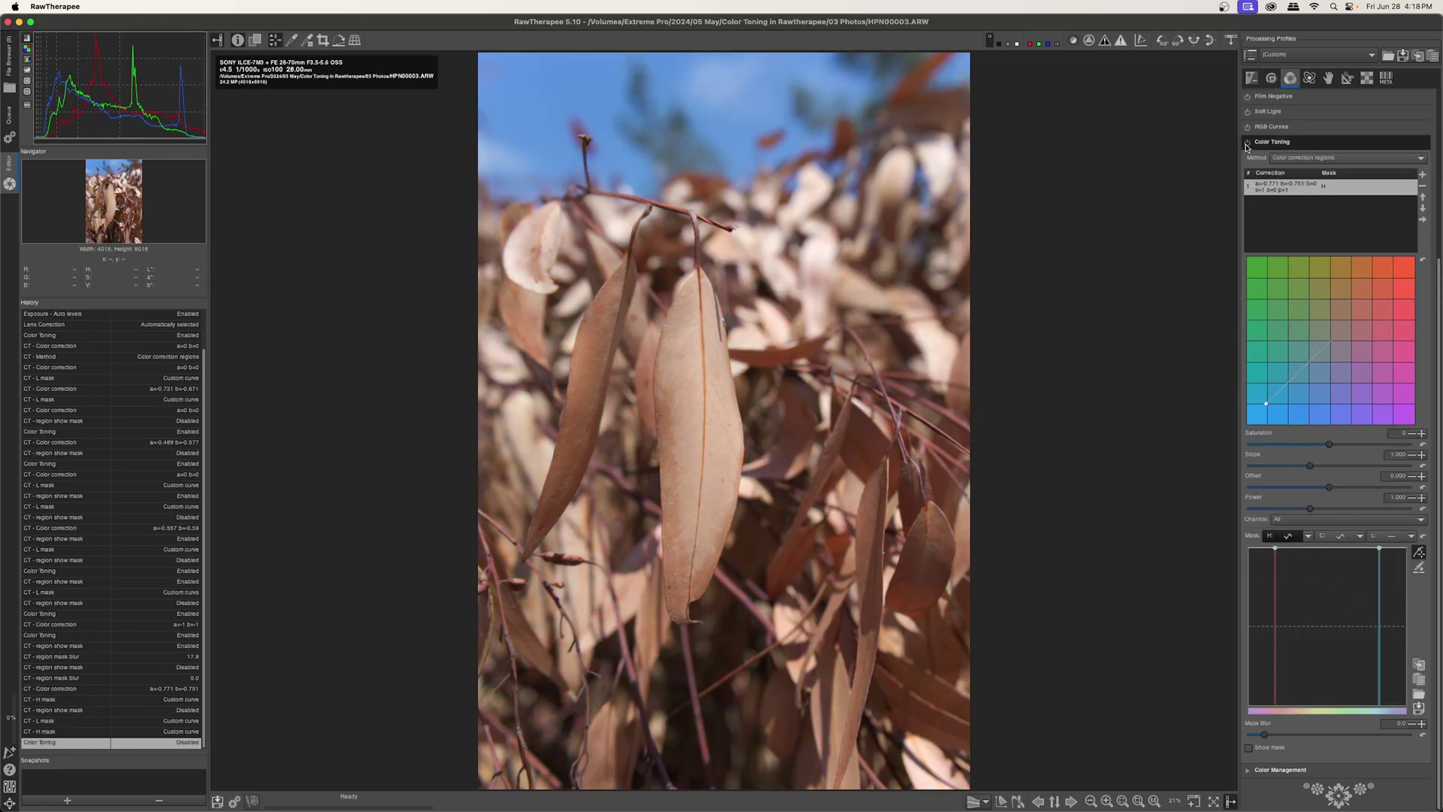
left_click(1422, 261)
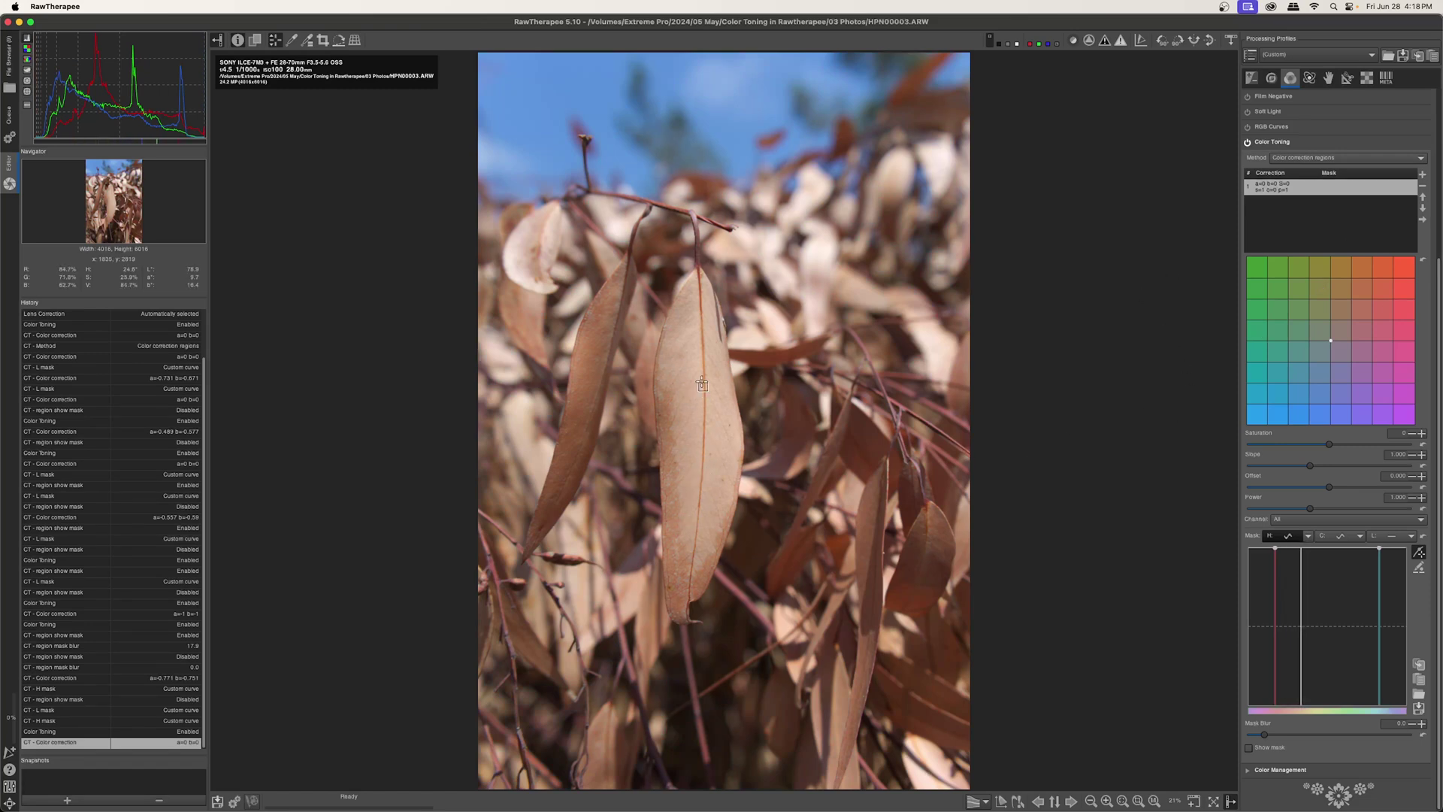
left_click(1420, 557)
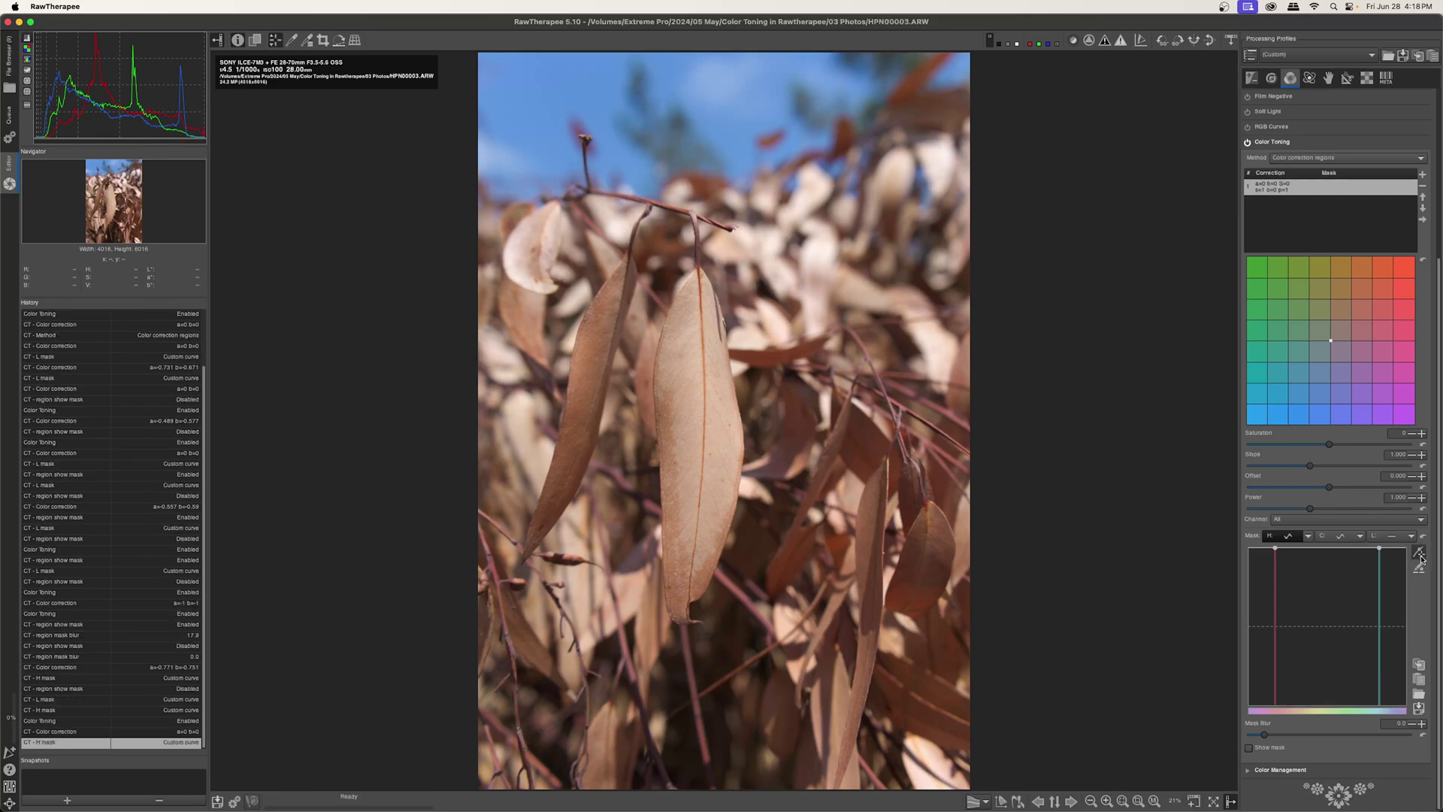
- Pick the leaf colour into the H mask and shape its curve into a narrow peak around the leaves
left_click(715, 438, "ctrl")
left_click(1249, 749)
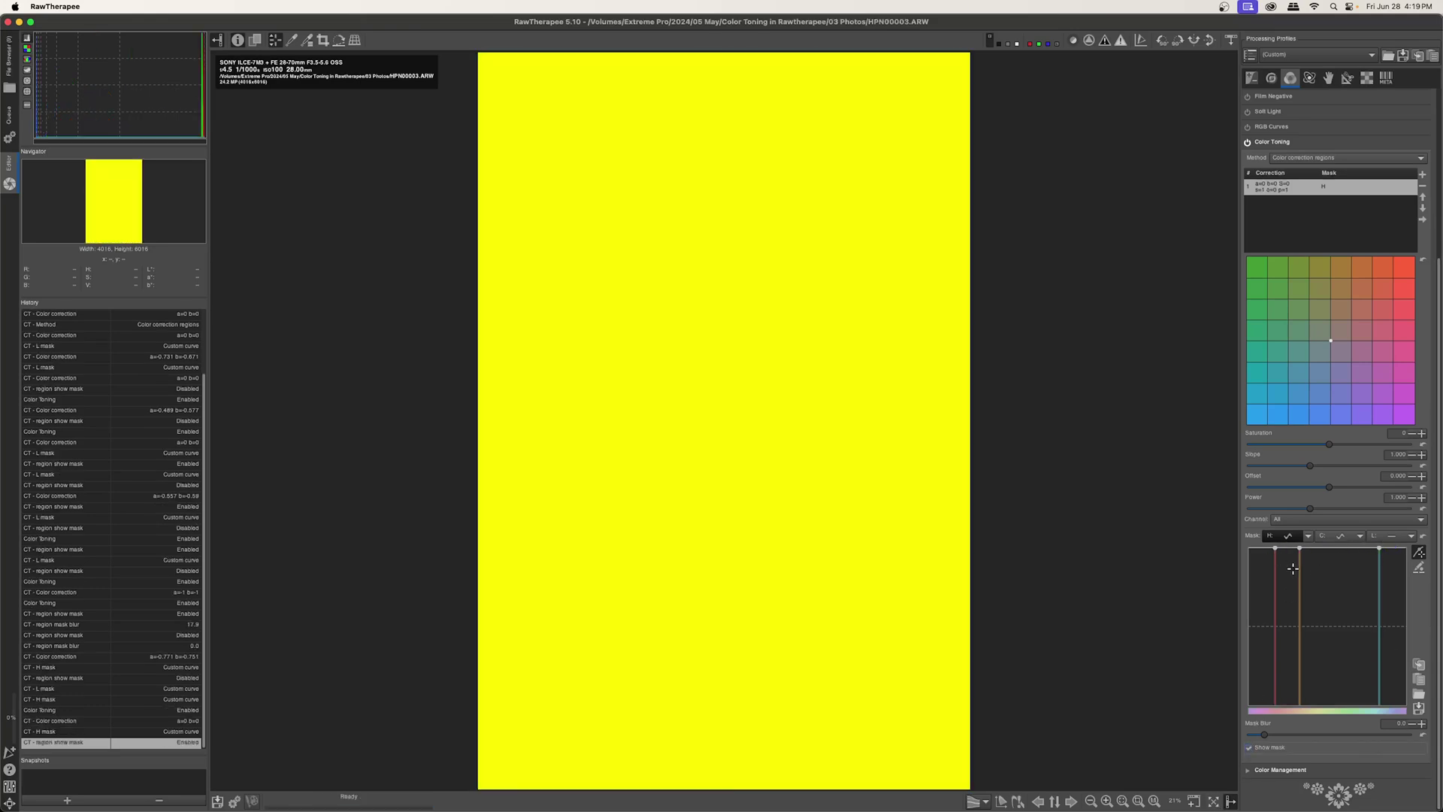
left_click_drag(1276, 547, 1272, 687)
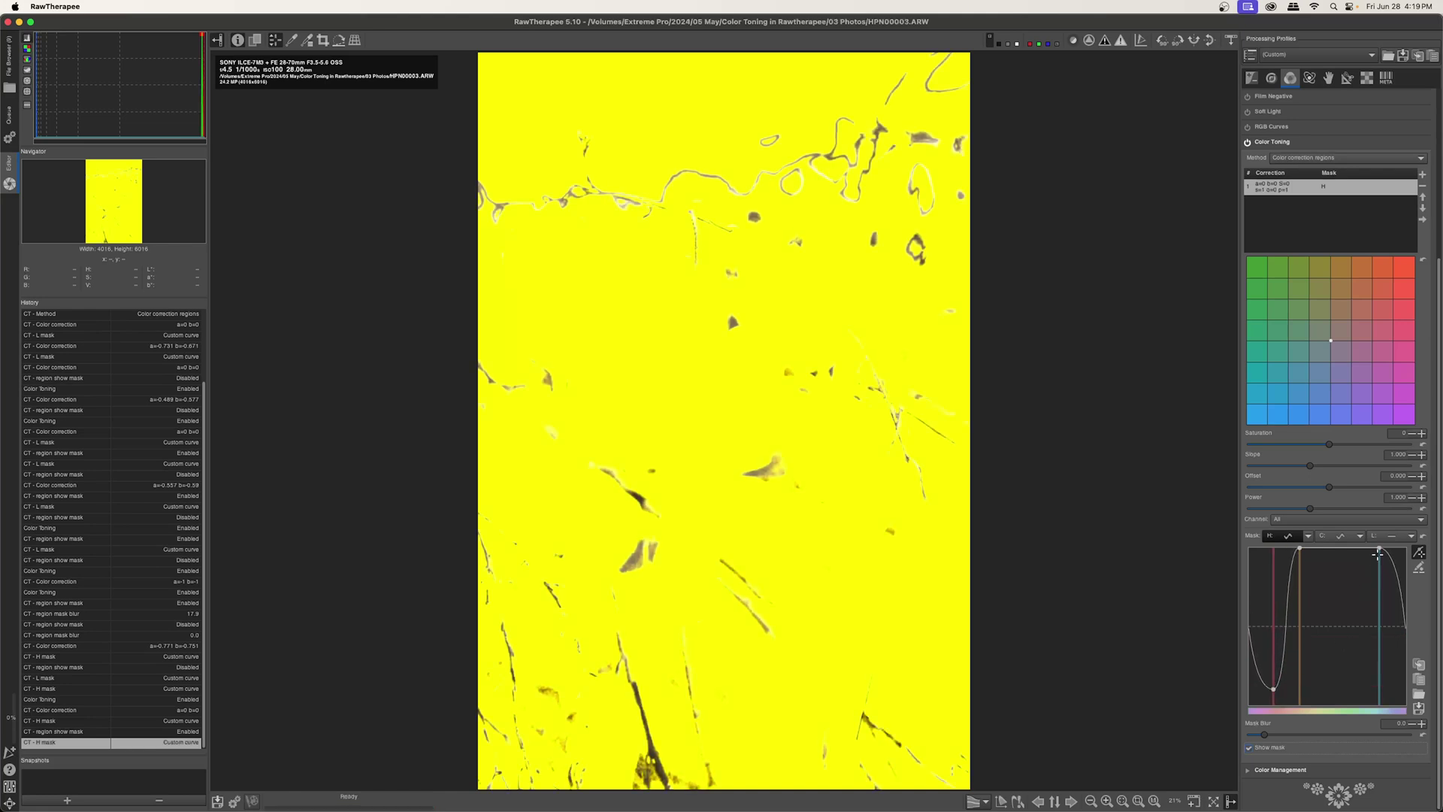
left_click_drag(1380, 547, 1289, 707)
left_click(1288, 705)
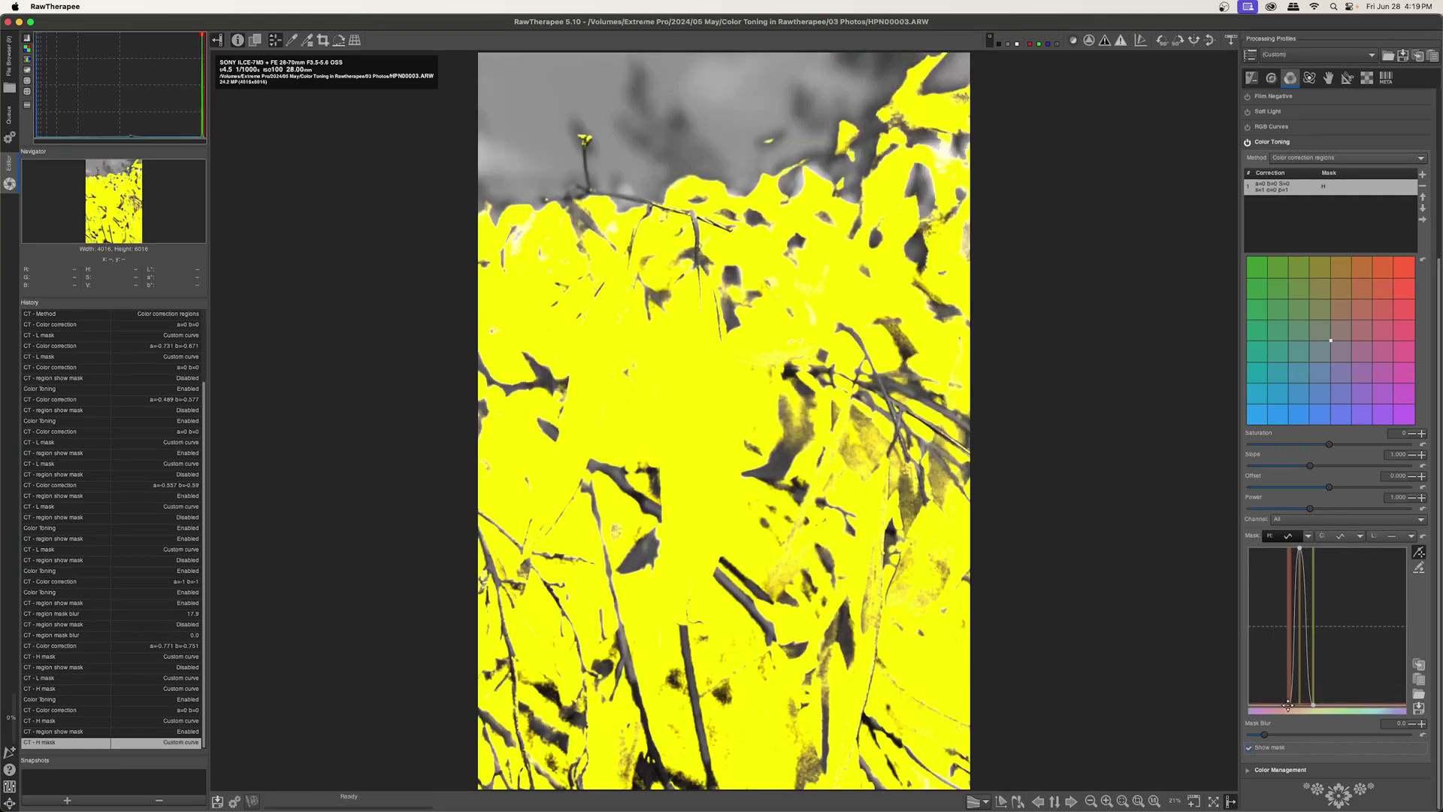
left_click_drag(1314, 705, 1292, 704)
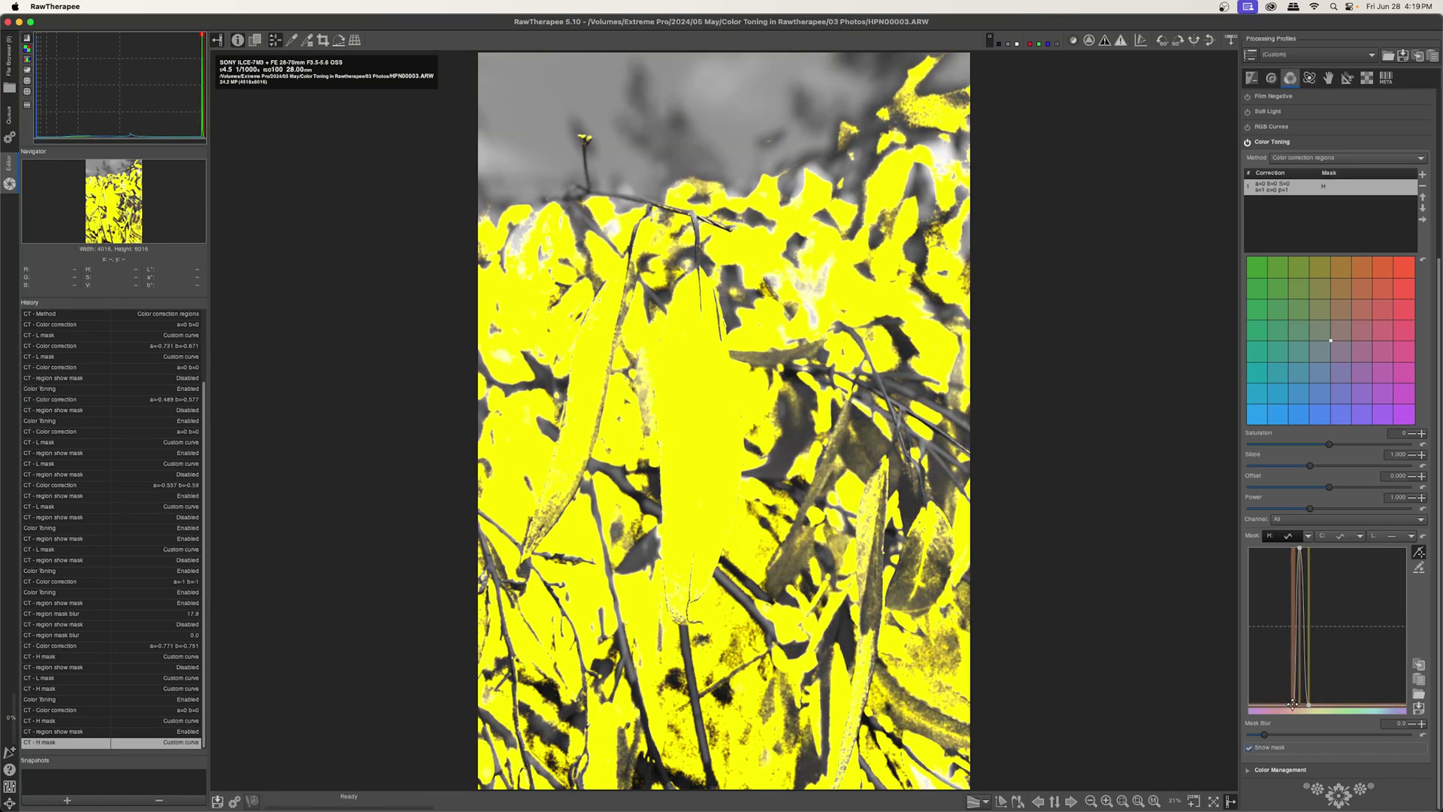
left_click(1248, 750)
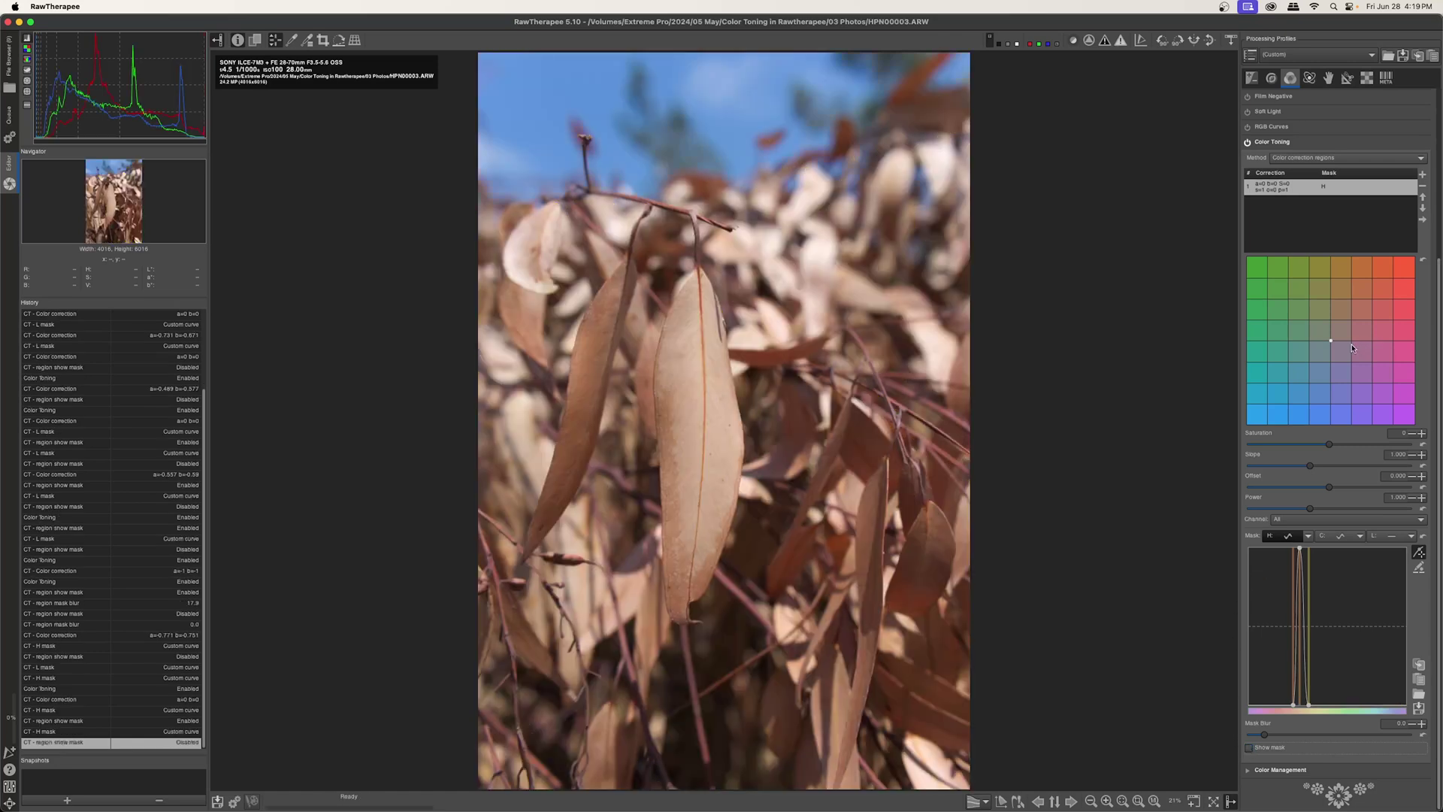
- Shift the leaf region's correction from red to golden orange and set Mask Blur to 6.5
left_click_drag(1414, 277, 1399, 274)
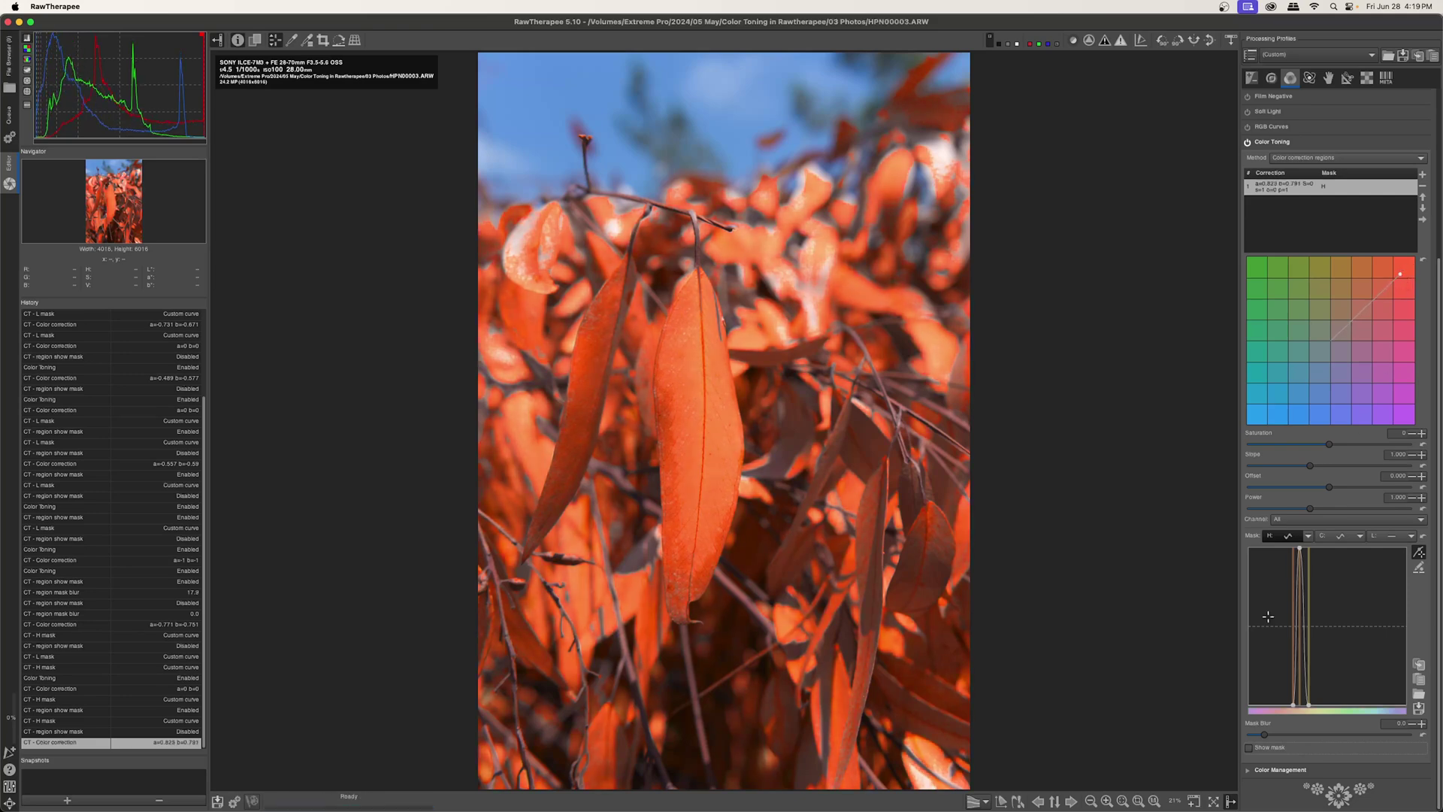
mouse_move(1265, 736)
left_mouse_down()
mouse_move(1288, 735)
mouse_move(1272, 735)
left_mouse_up()
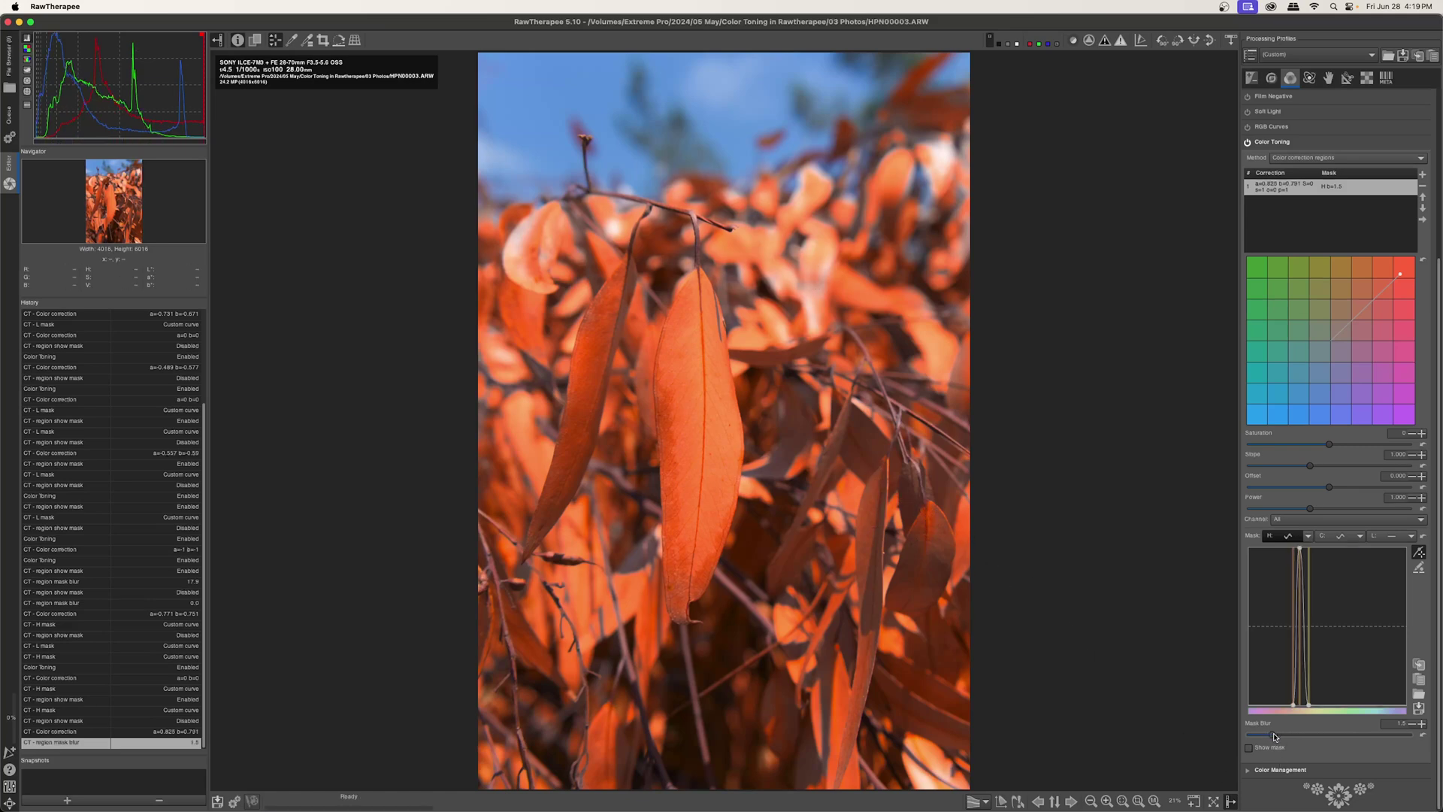
left_click_drag(1318, 741, 1233, 731)
left_click_drag(1304, 739, 1294, 741)
left_click_drag(1407, 271, 1364, 293)
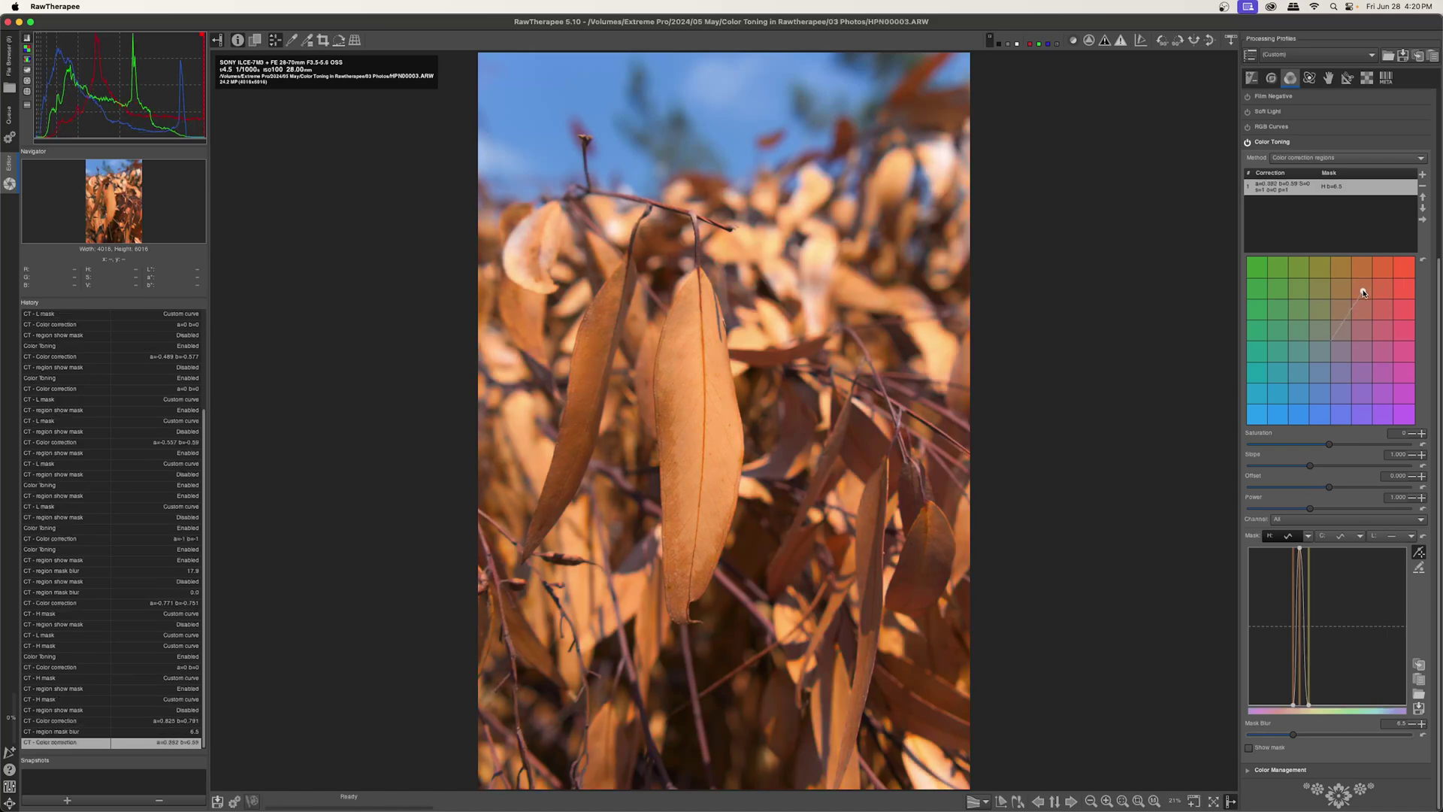
left_click_drag(1364, 293, 1355, 279)
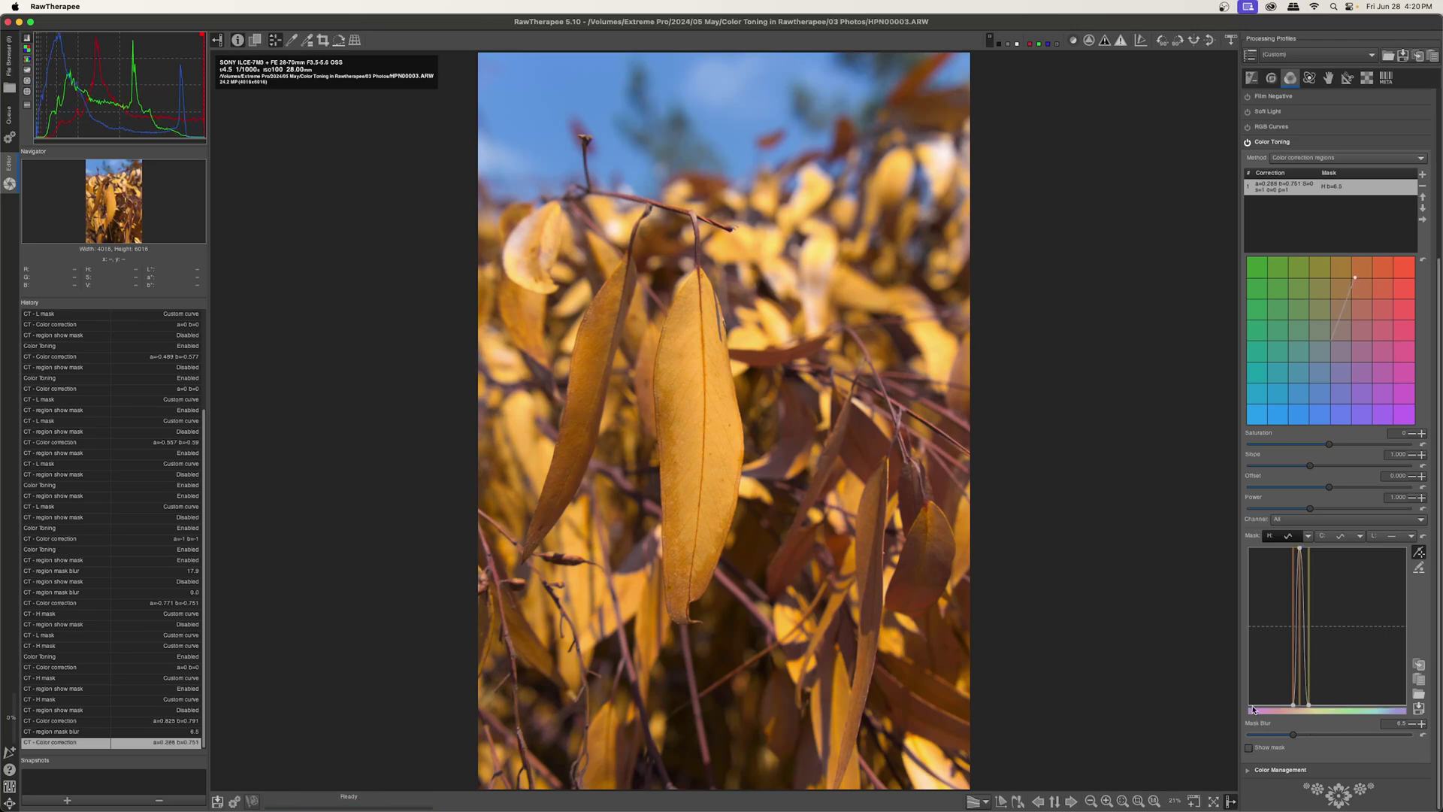
- Widen the H mask peak's lower points to cover more leaves, then switch Color Toning off
left_click(1250, 747)
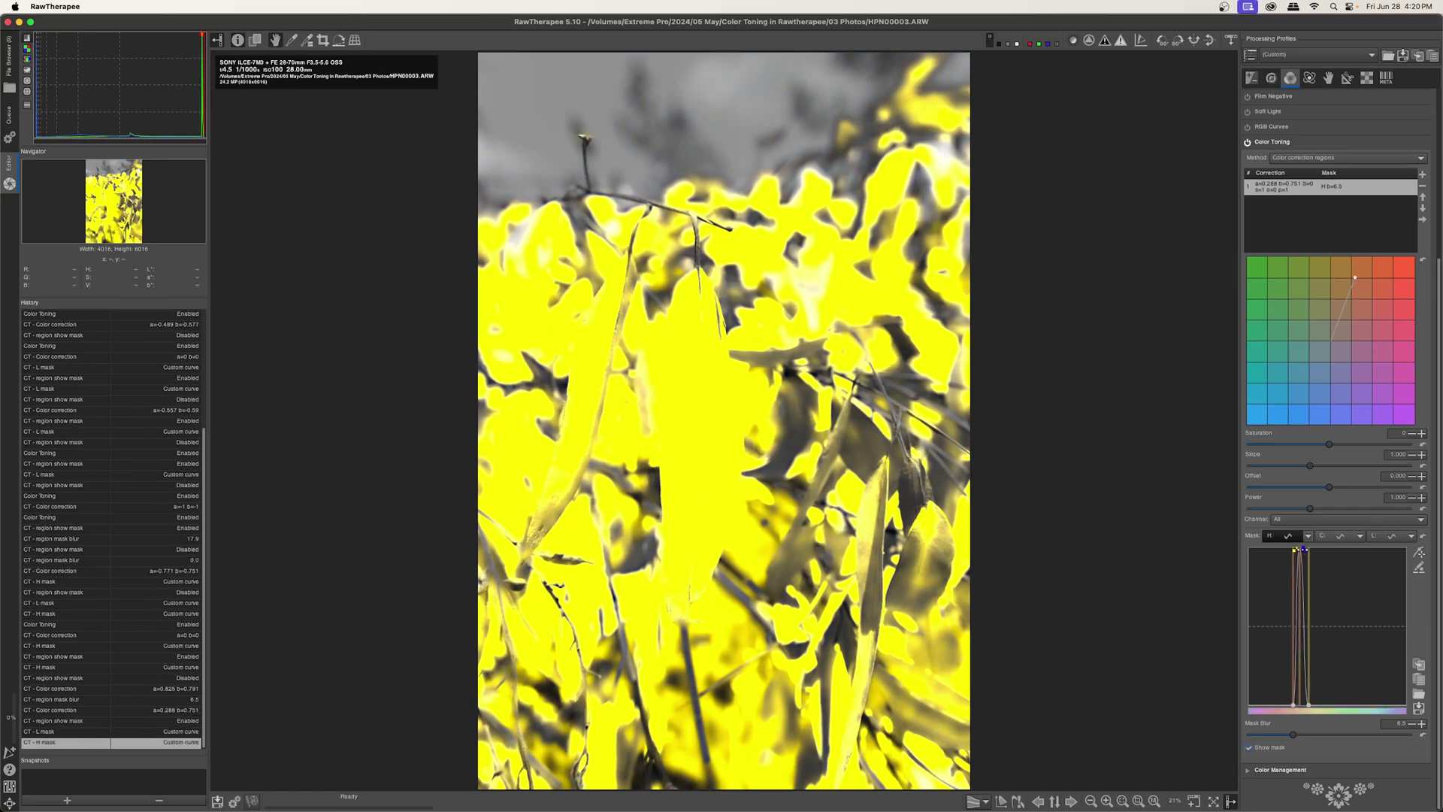
left_click_drag(1304, 549, 1297, 550)
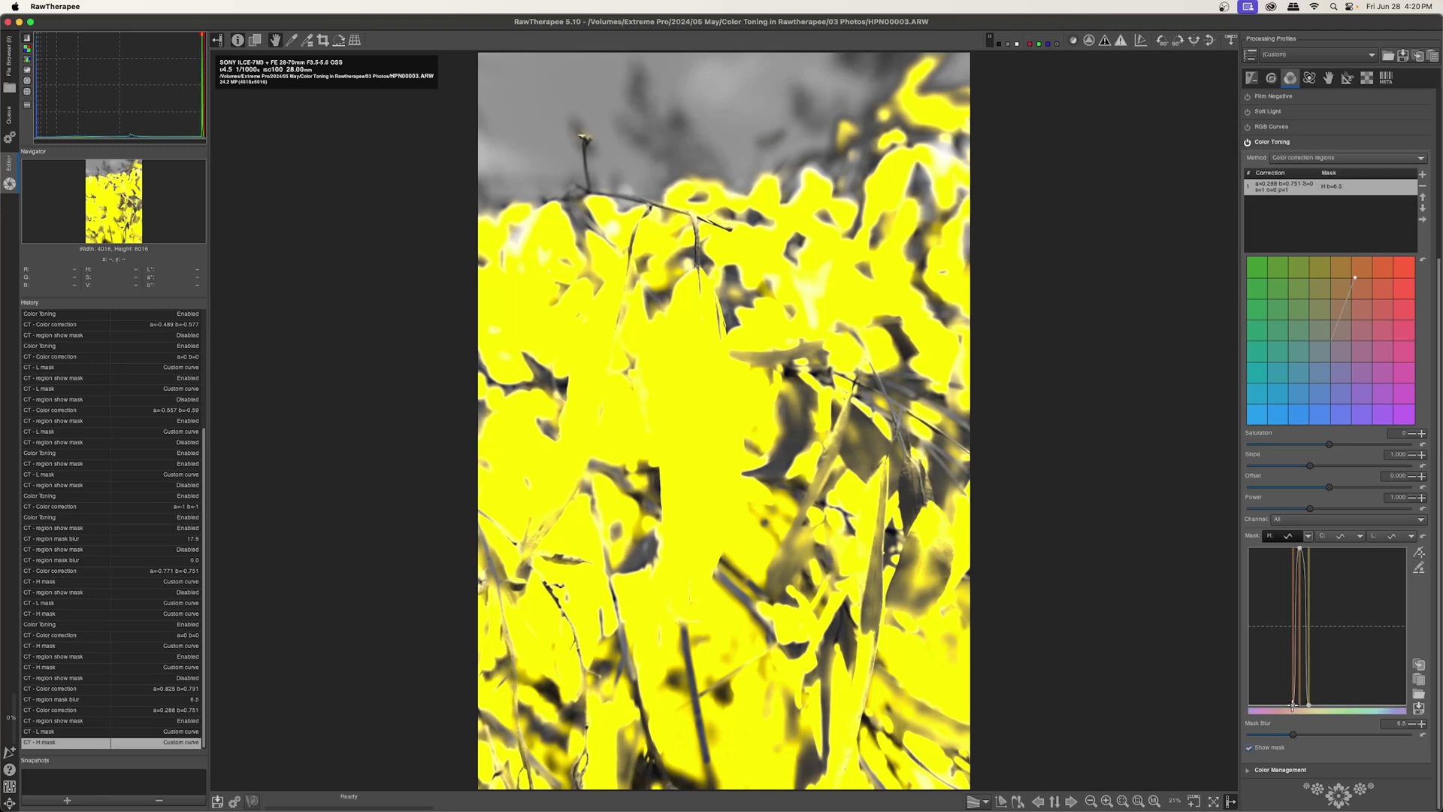
left_click_drag(1292, 706, 1288, 706)
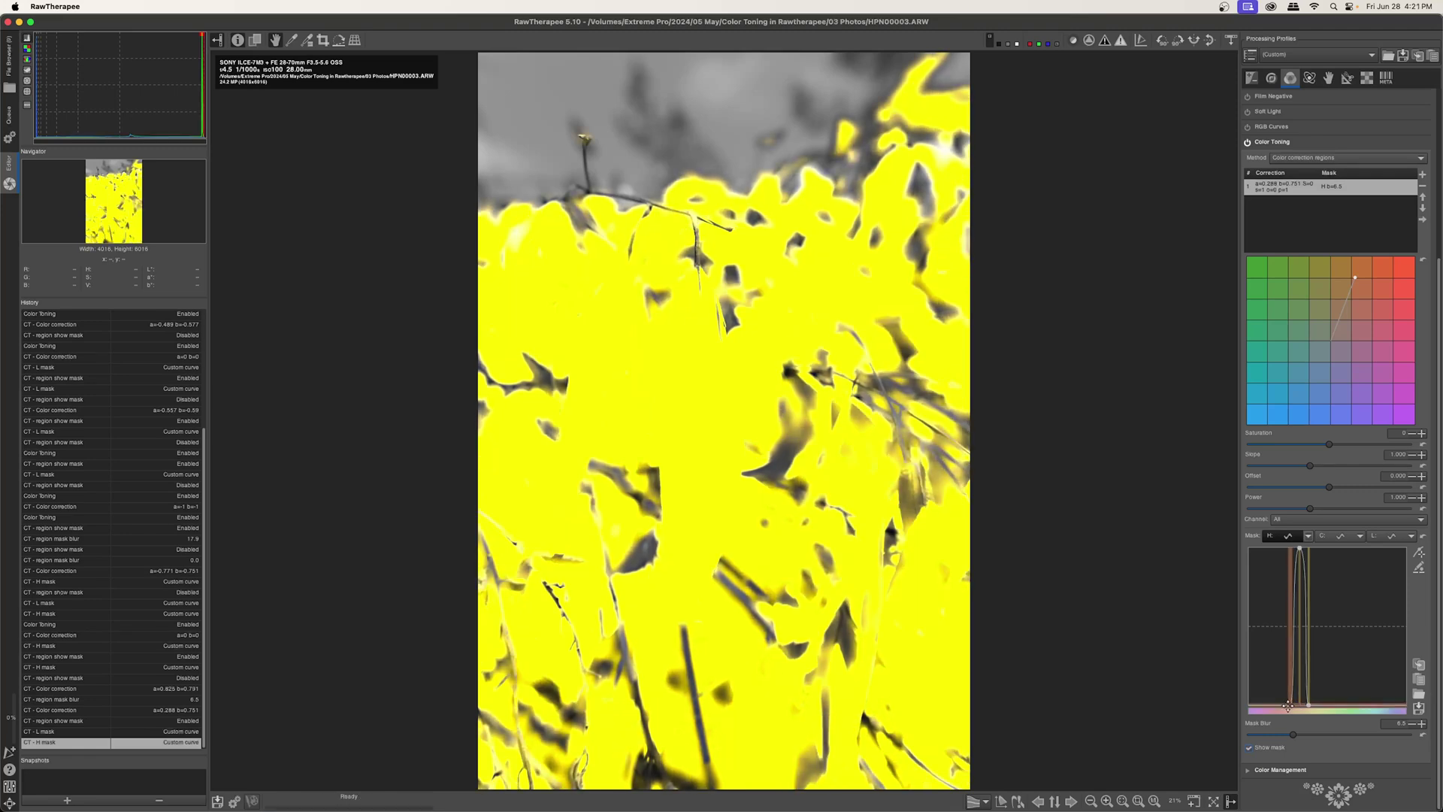
left_click_drag(1288, 706, 1290, 707)
left_click(1249, 748)
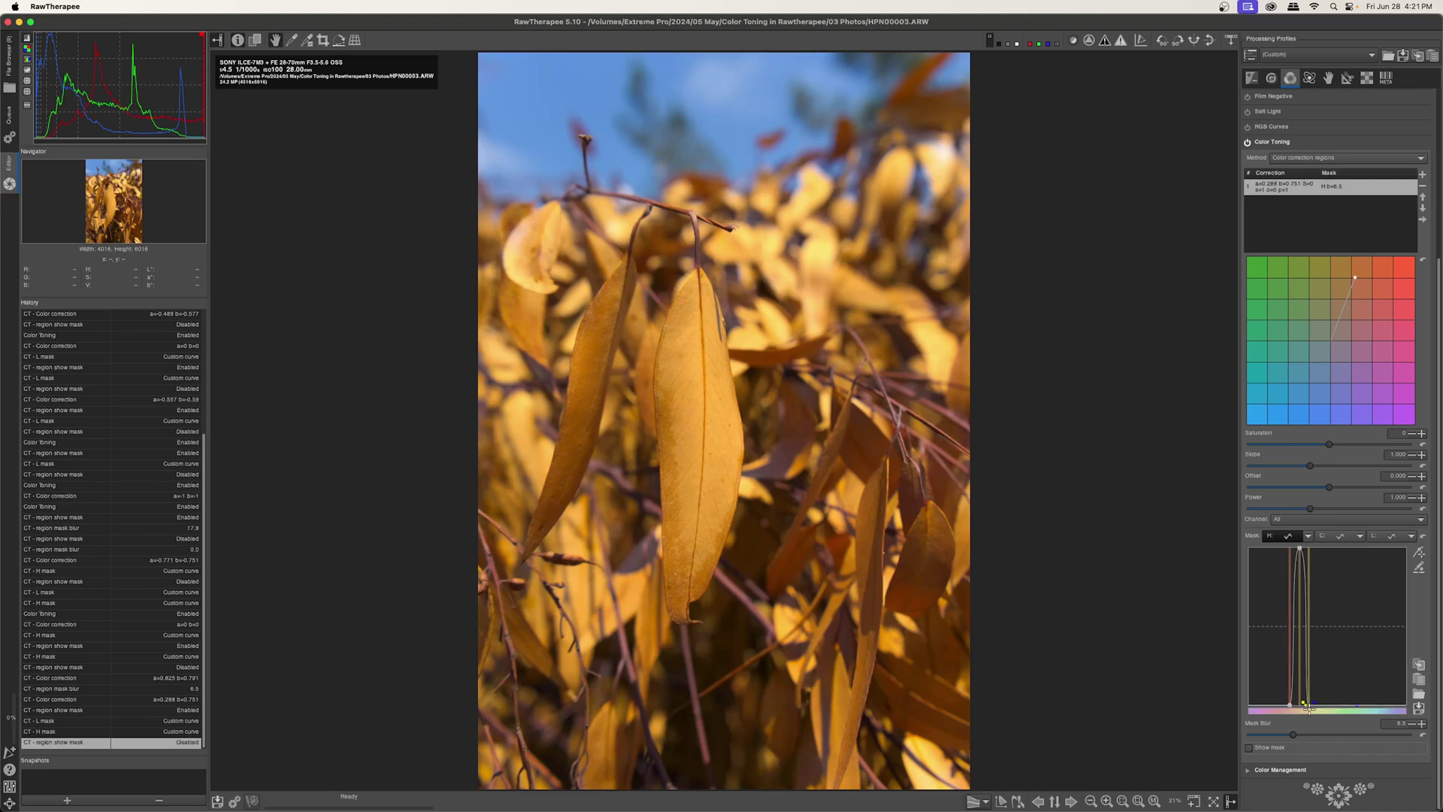
left_click_drag(1309, 707, 1293, 705)
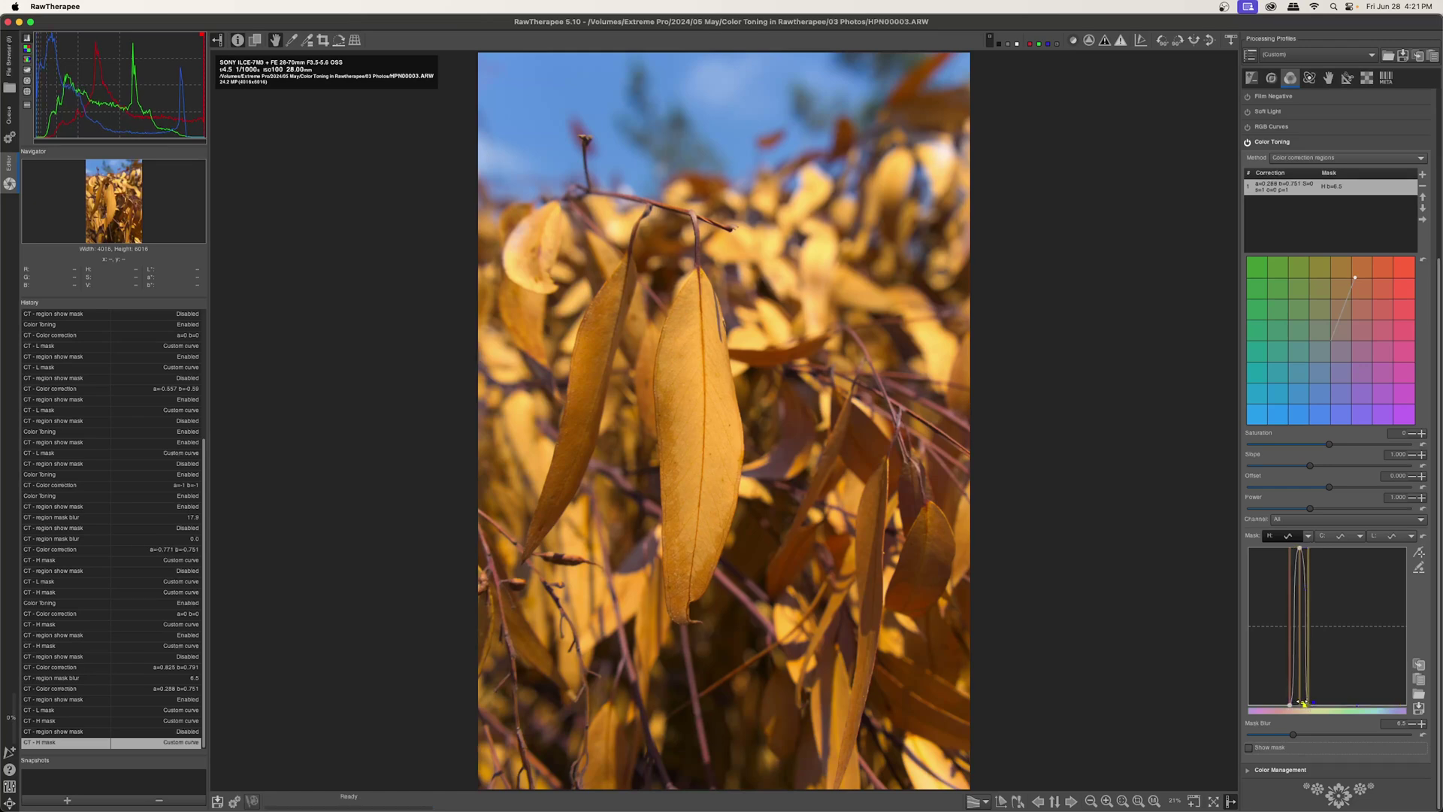
left_click_drag(1305, 704, 1306, 704)
left_click(1246, 142)
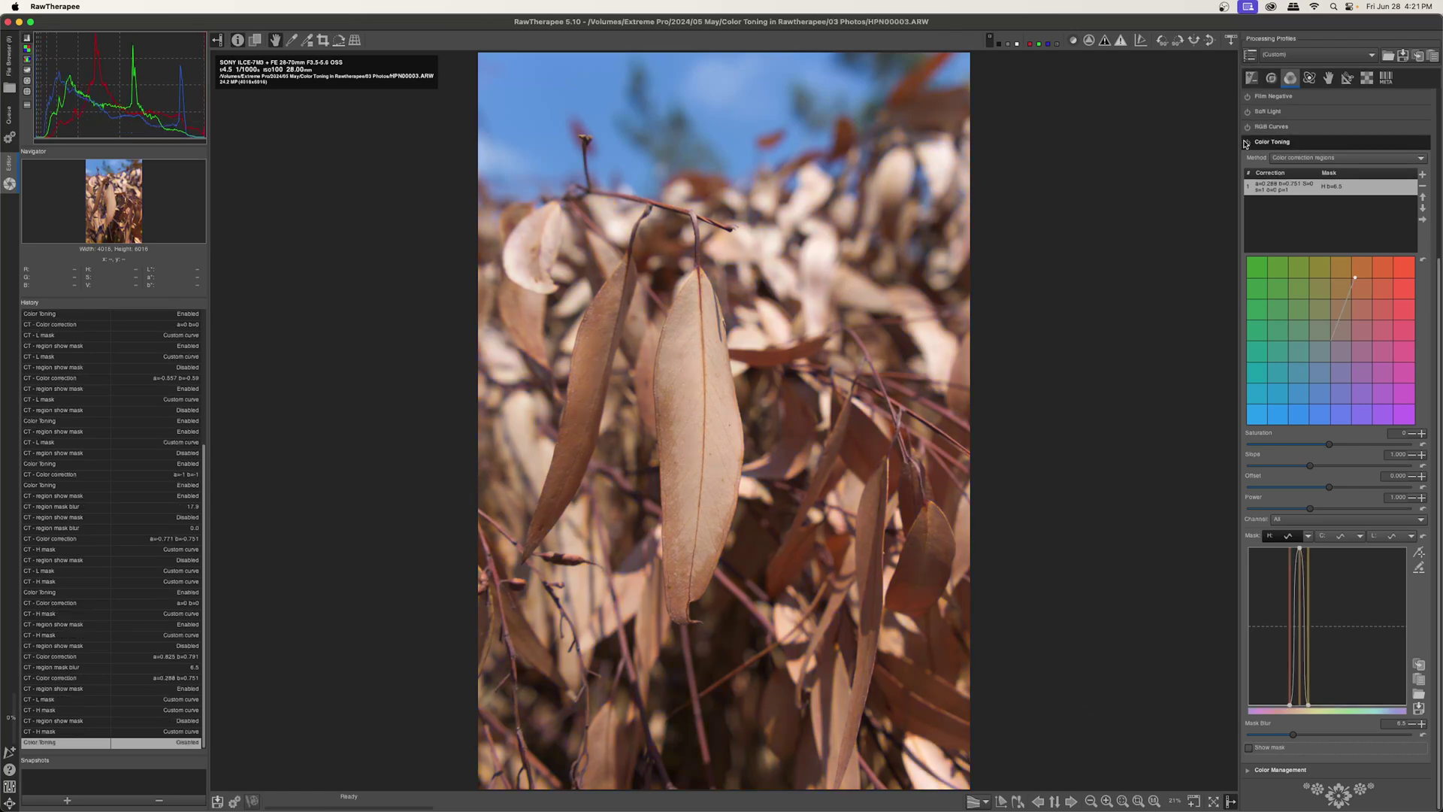
- Turn Color Toning back on, flicking it on and off to compare
left_click(1247, 142)
left_click(1246, 142)
left_click(1246, 142)
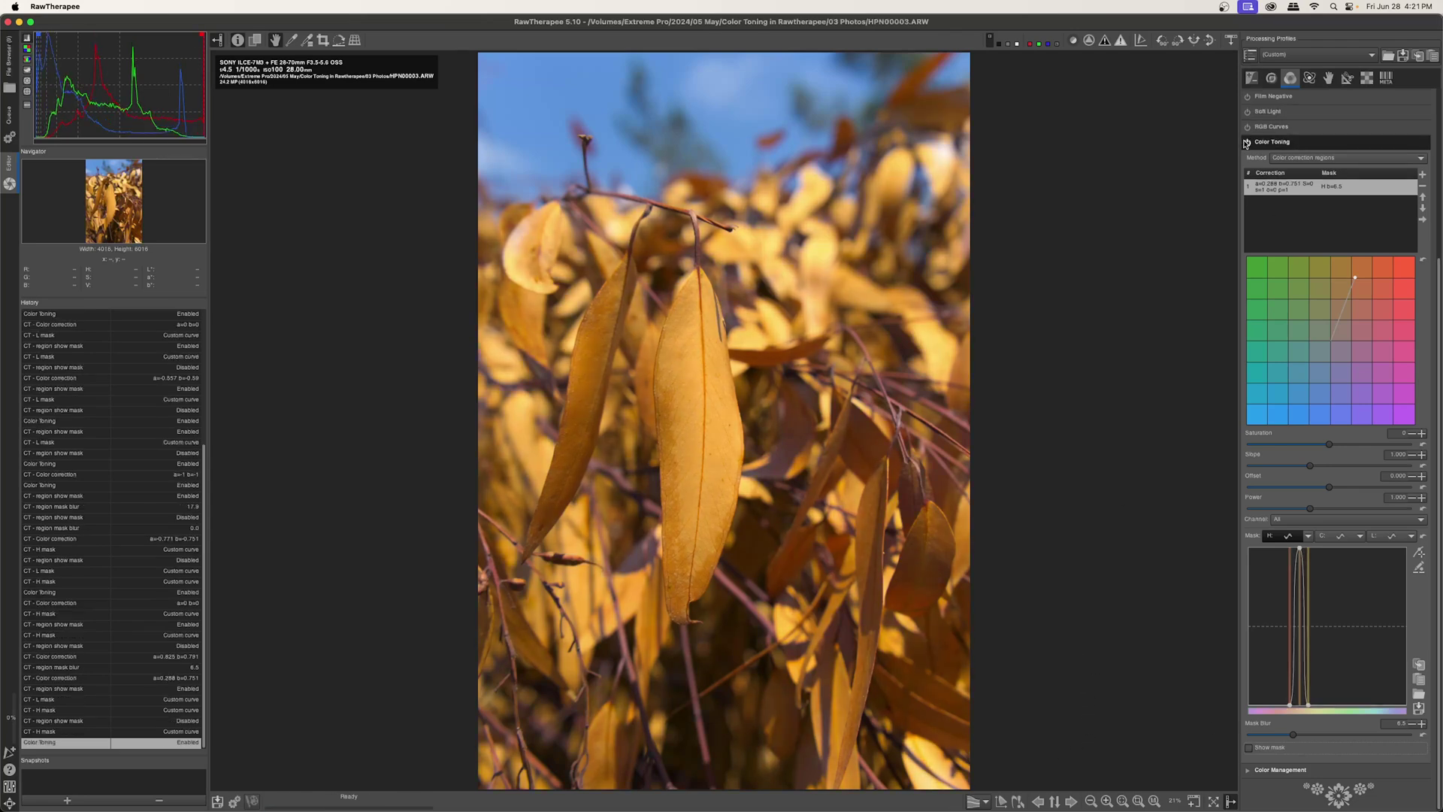
left_click(1246, 142)
left_click(1246, 142)
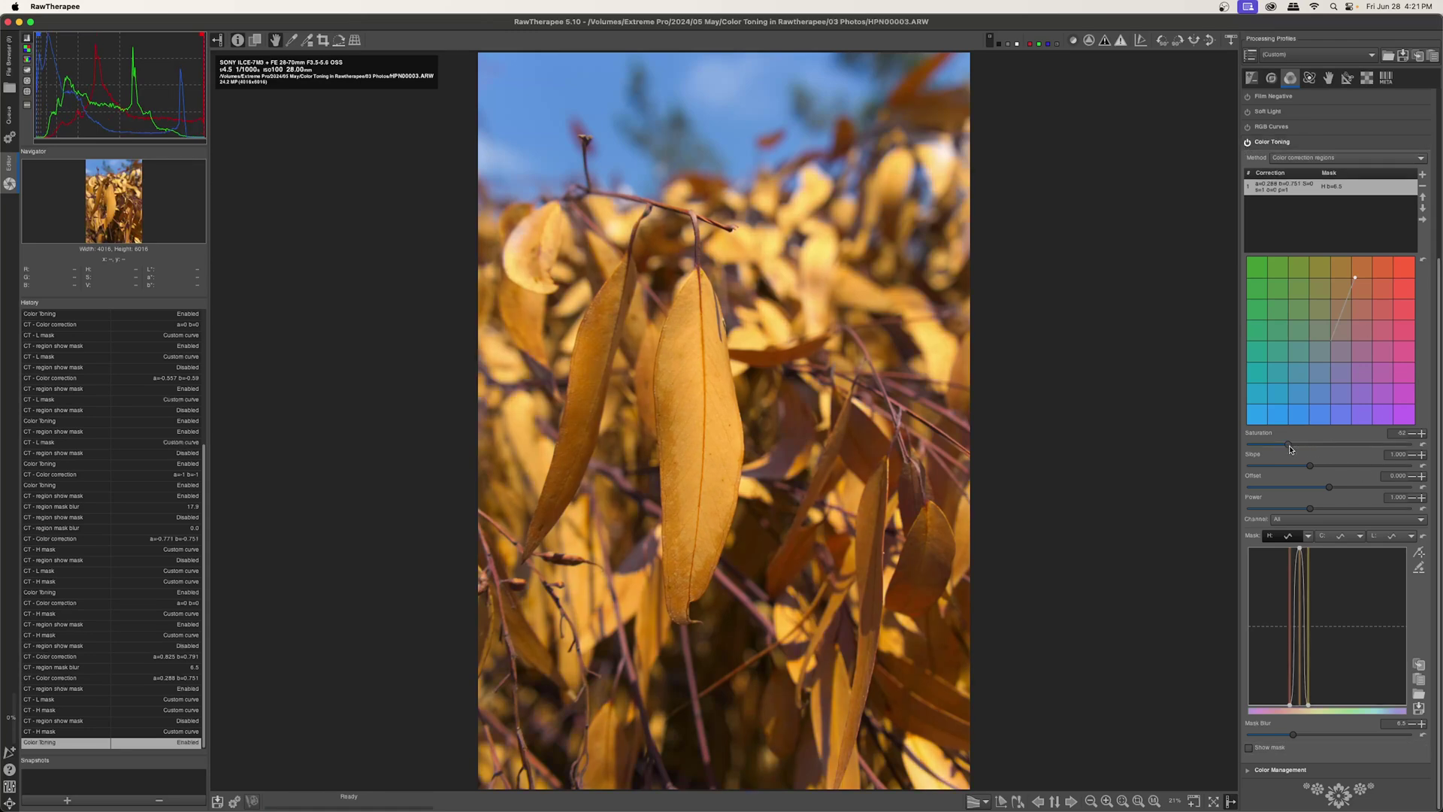
- Experiment with the region's Saturation, Slope, Offset and Power sliders, keeping Slope, Offset and Power at their defaults
mouse_move(1291, 448)
left_mouse_down()
mouse_move(1331, 449)
mouse_move(1310, 457)
left_mouse_up()
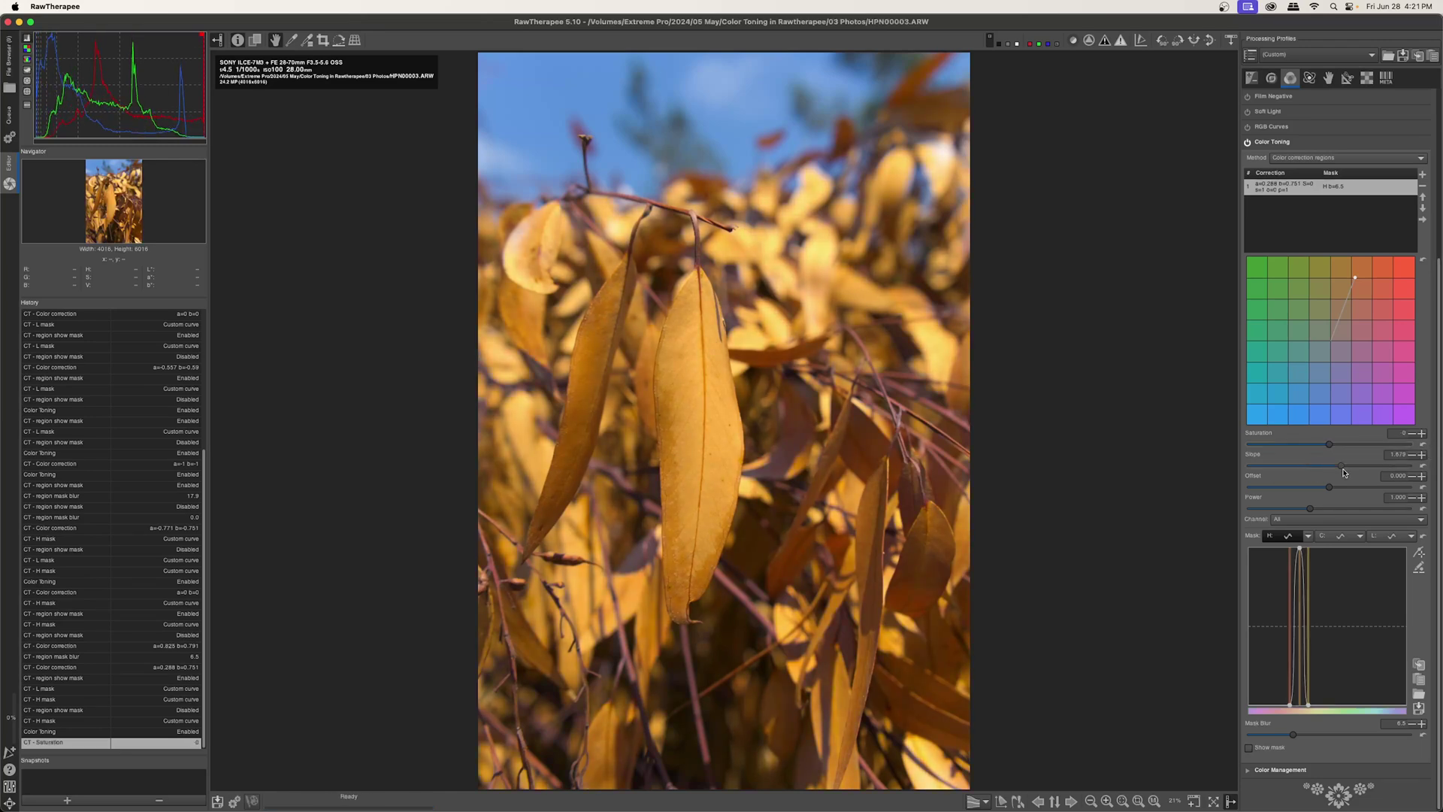
left_click_drag(1344, 471, 1310, 482)
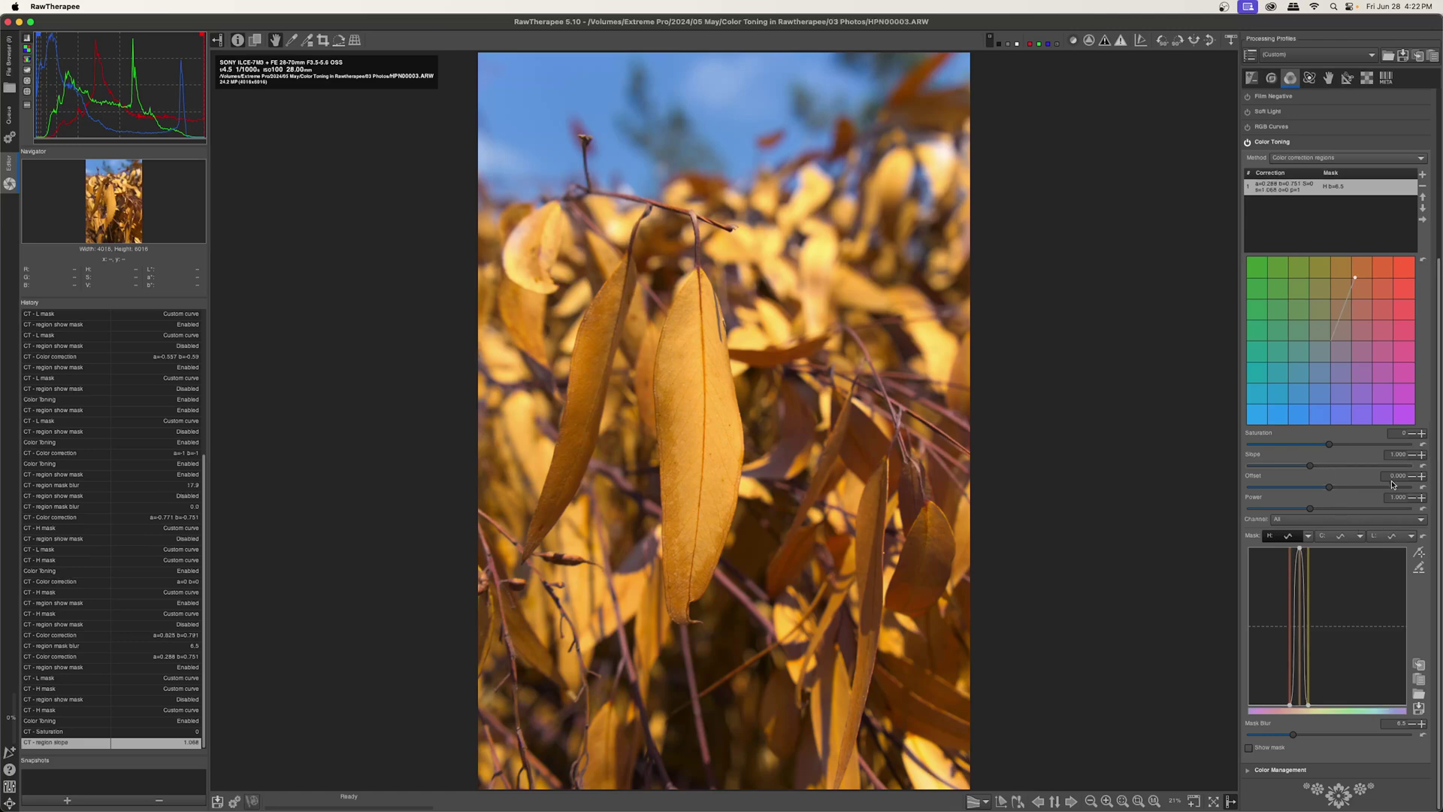
left_click_drag(1351, 491, 1359, 491)
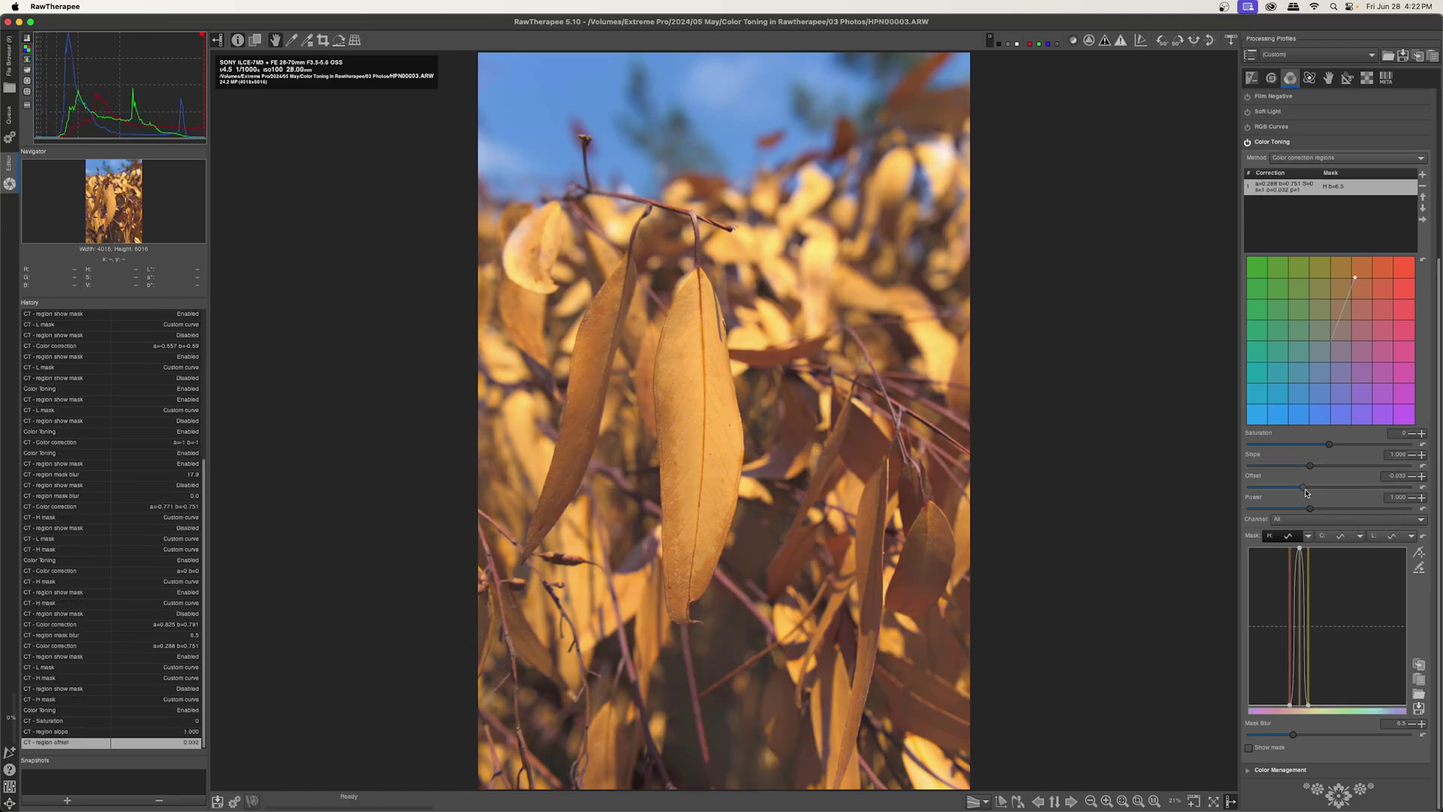
scroll(1366, 496, "down", 4)
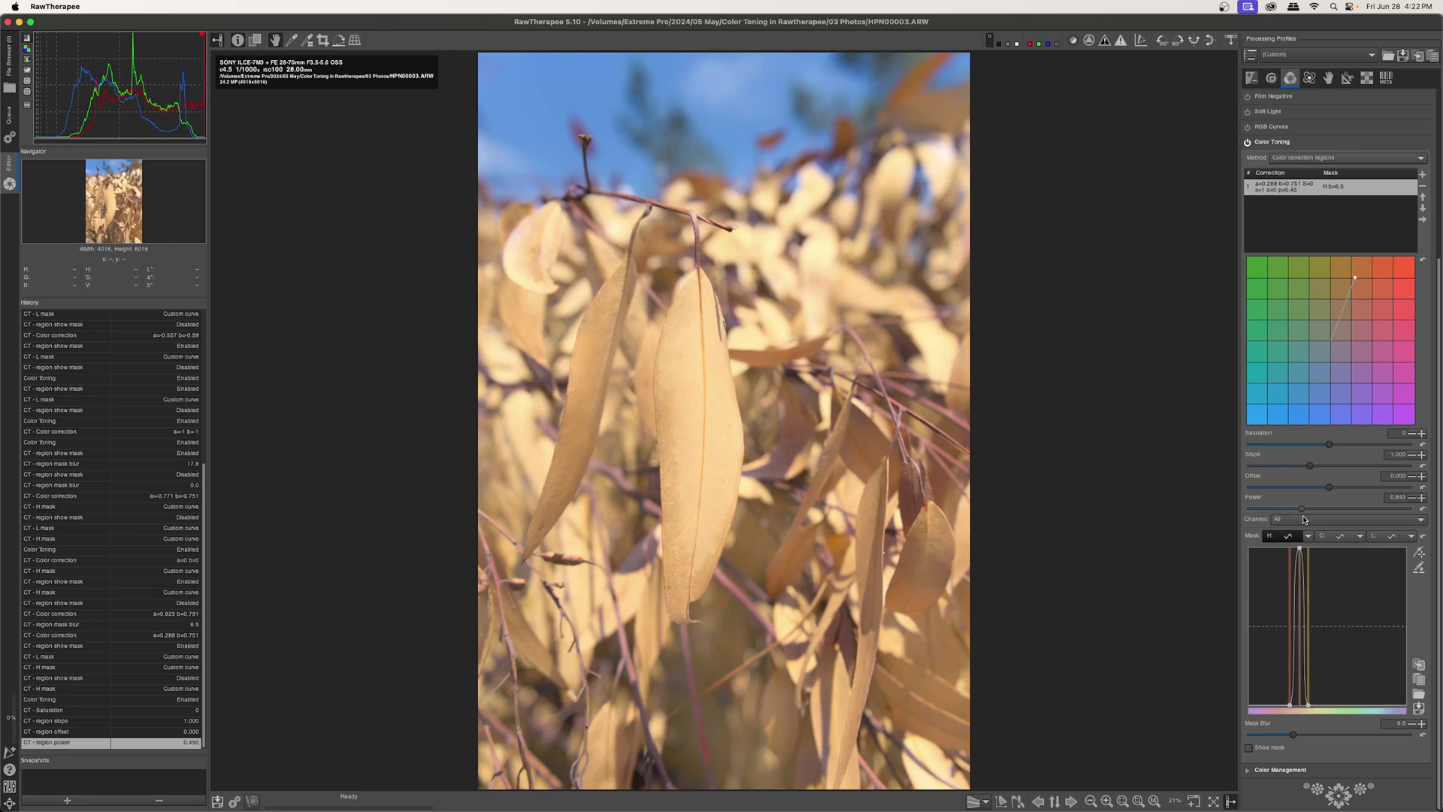
left_click_drag(1304, 519, 1288, 519)
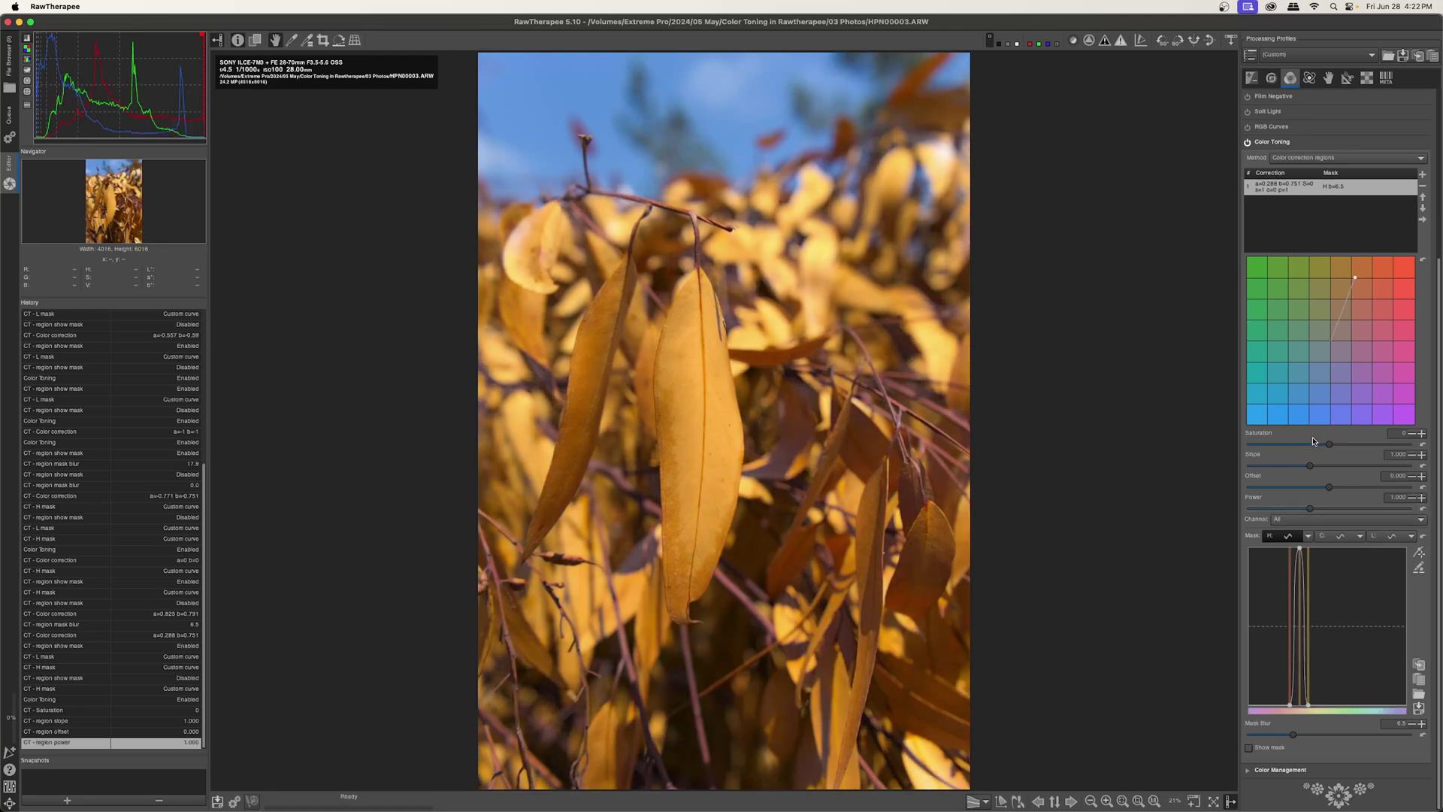
- Lower the region saturation to -18 and toggle Color Toning to compare
left_click_drag(1331, 449, 1315, 451)
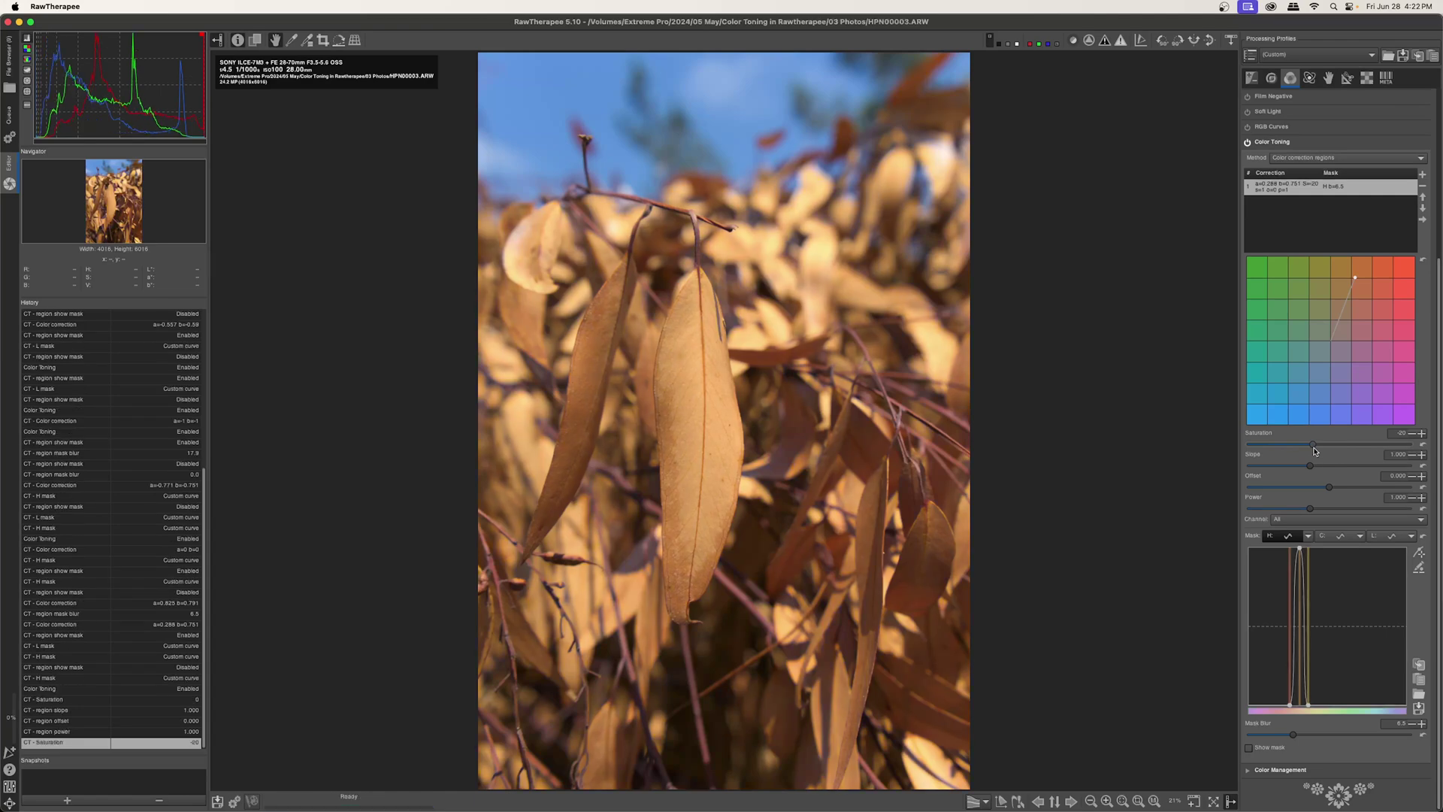
left_click_drag(1316, 451, 1315, 451)
left_click(1248, 143)
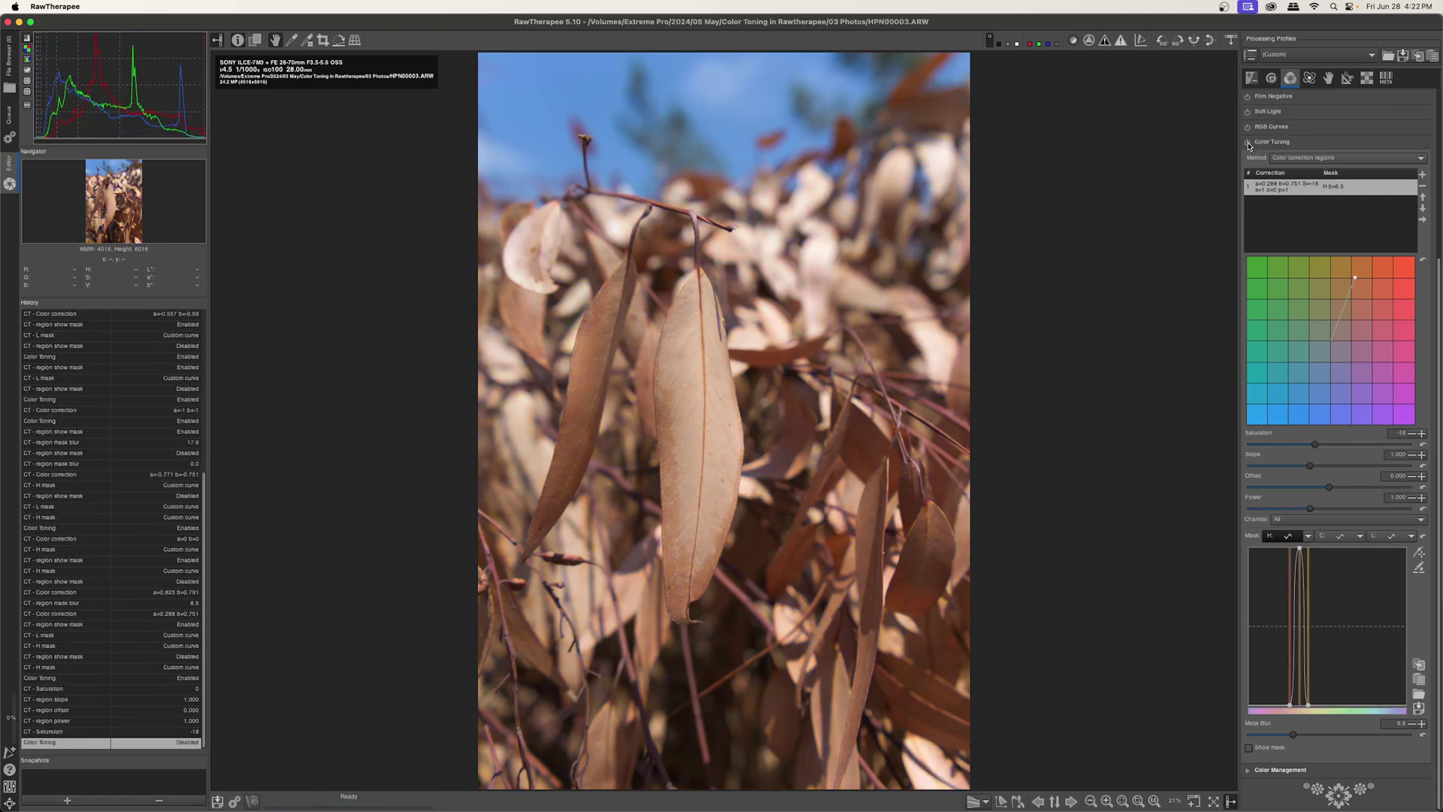
left_click(1248, 143)
left_click(1249, 143)
left_click(1248, 143)
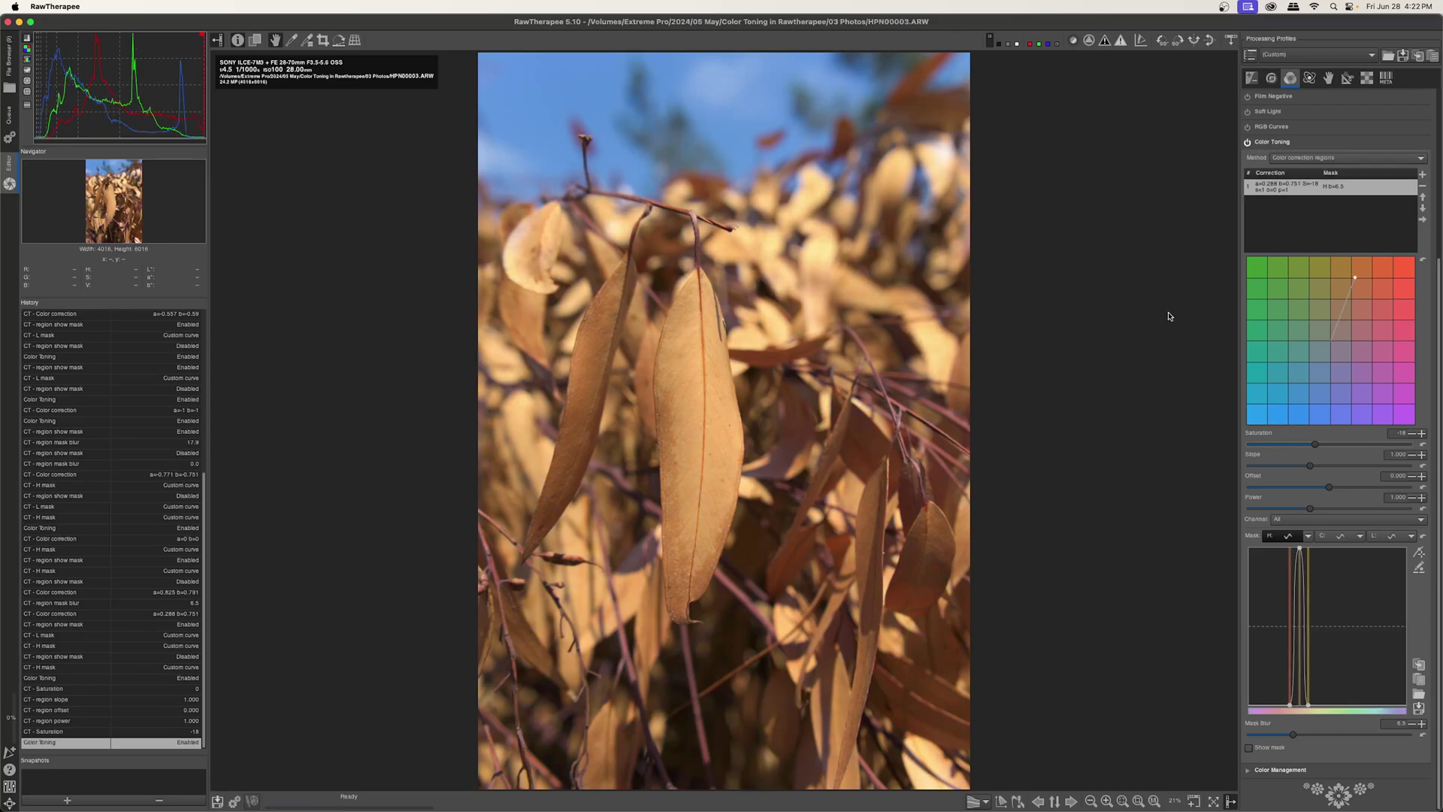